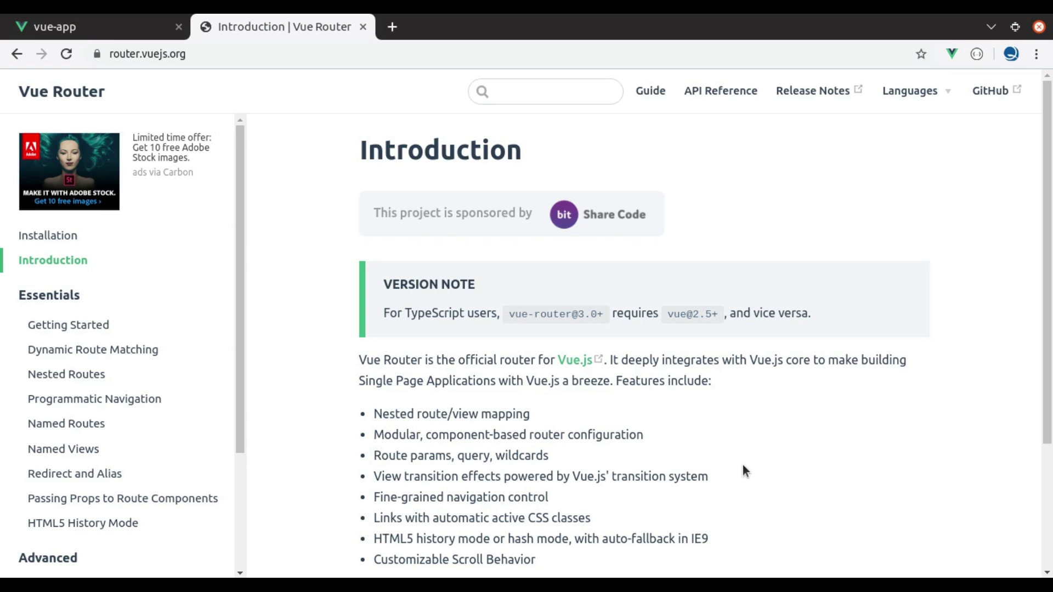
Read the Vue Router introduction docs in Chrome, then switch to the vue-app terminal
key("alt+Tab")
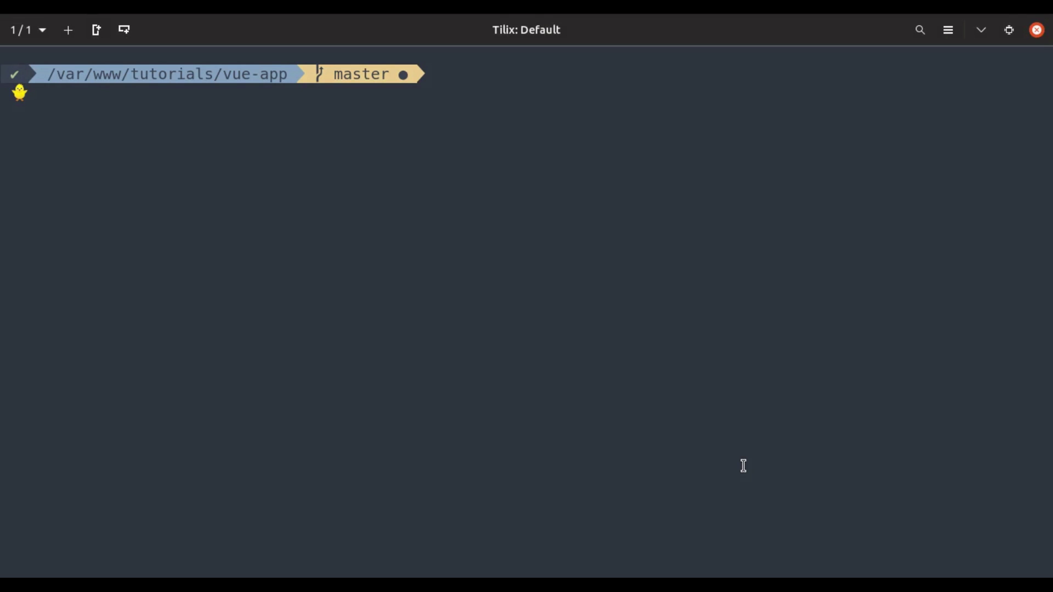
type("npm")
type(" instal")
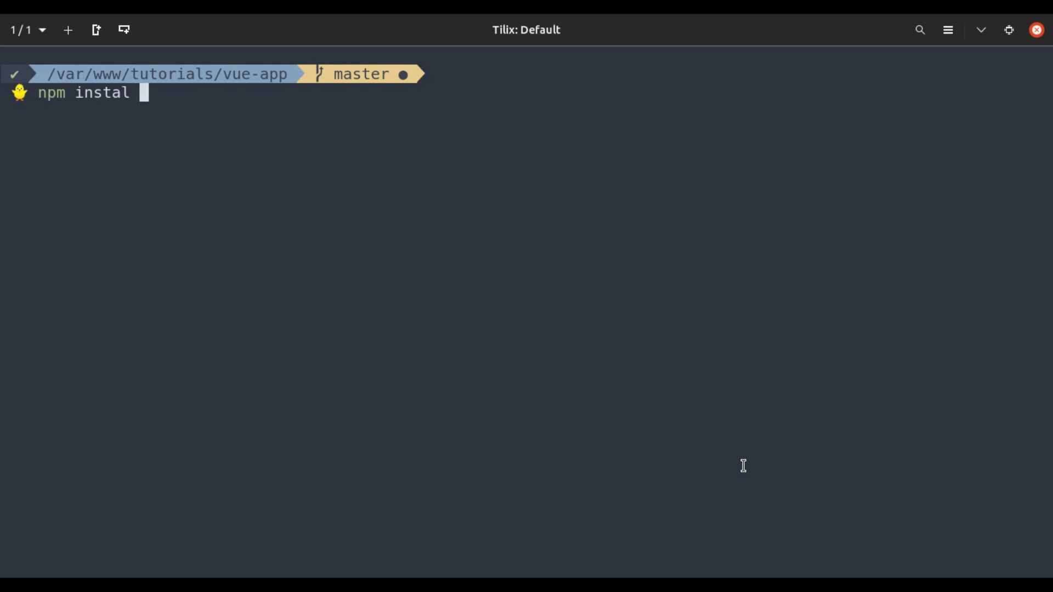
type("l ")
type("vue-")
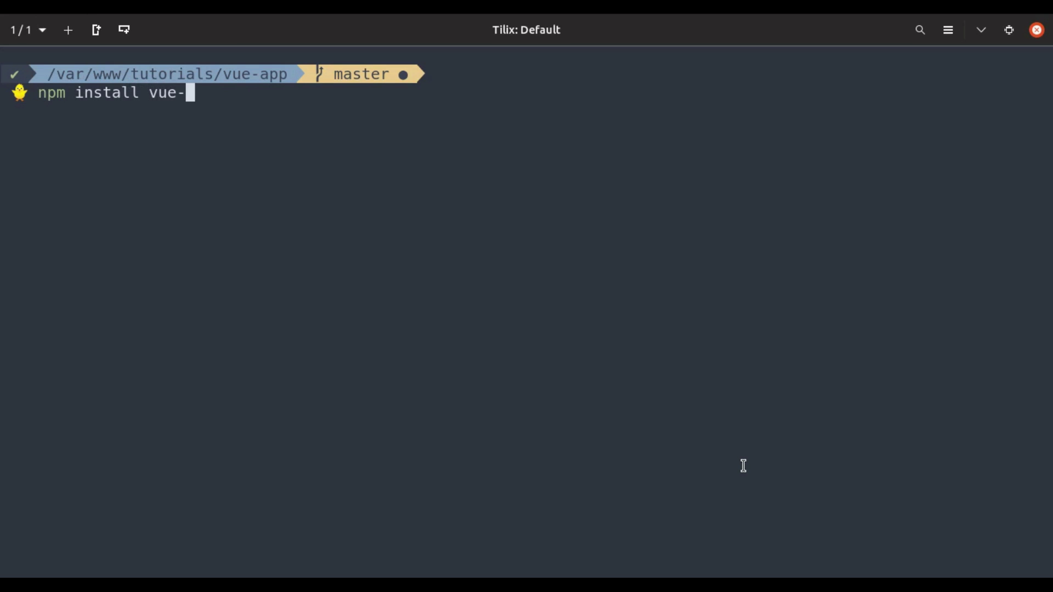
type("router")
Install vue-router with npm and note the installed version 3.1.3
key("Return")
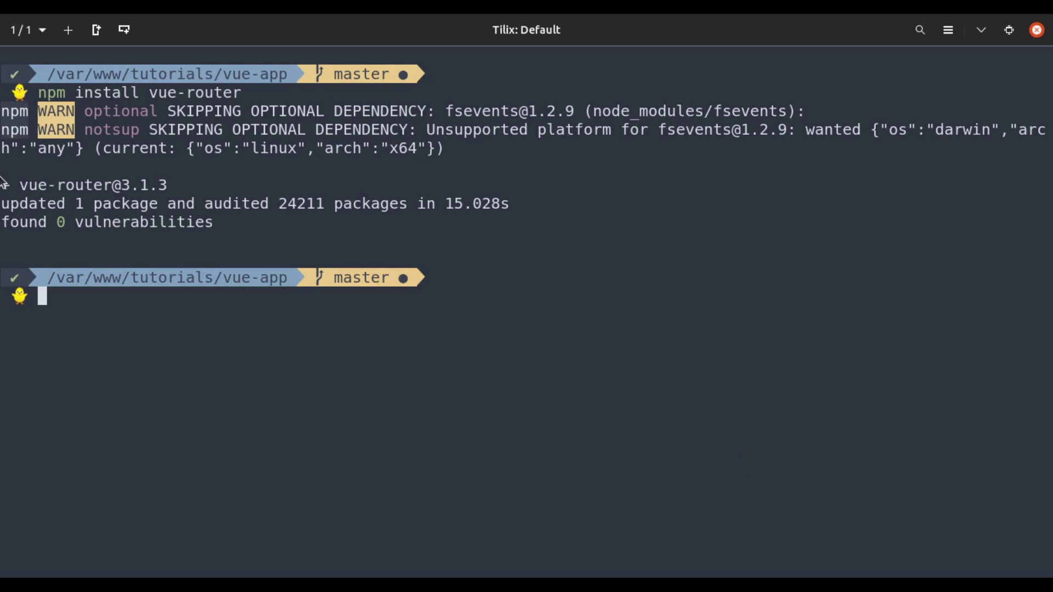
left_click_drag(173, 186, 23, 188)
left_click(464, 324)
In main.js, add import VueRouter from "vue-router" on line 3, below the existing imports
key("alt+Tab")
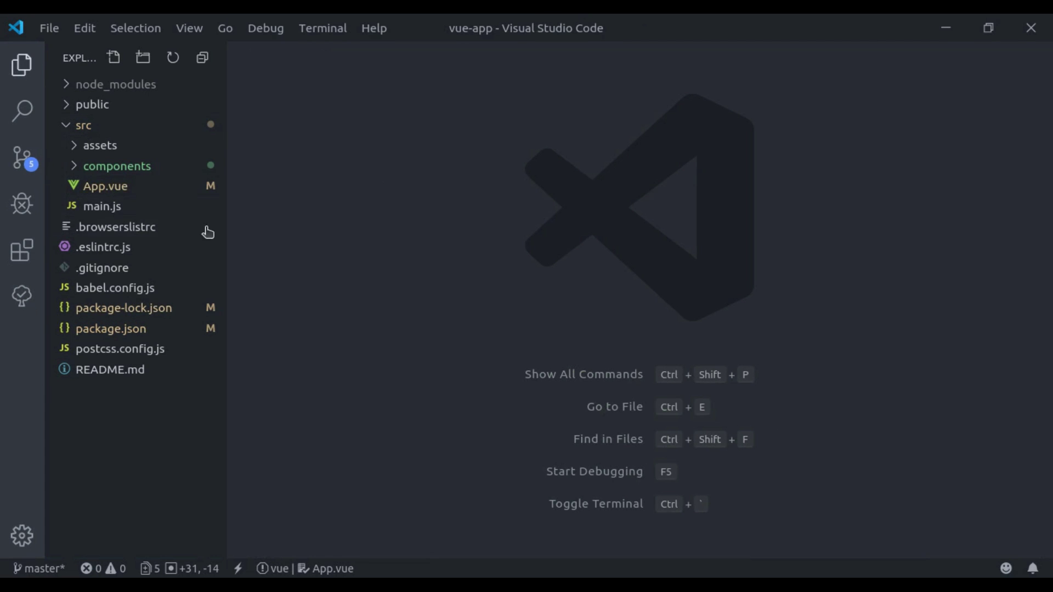
left_click(103, 212)
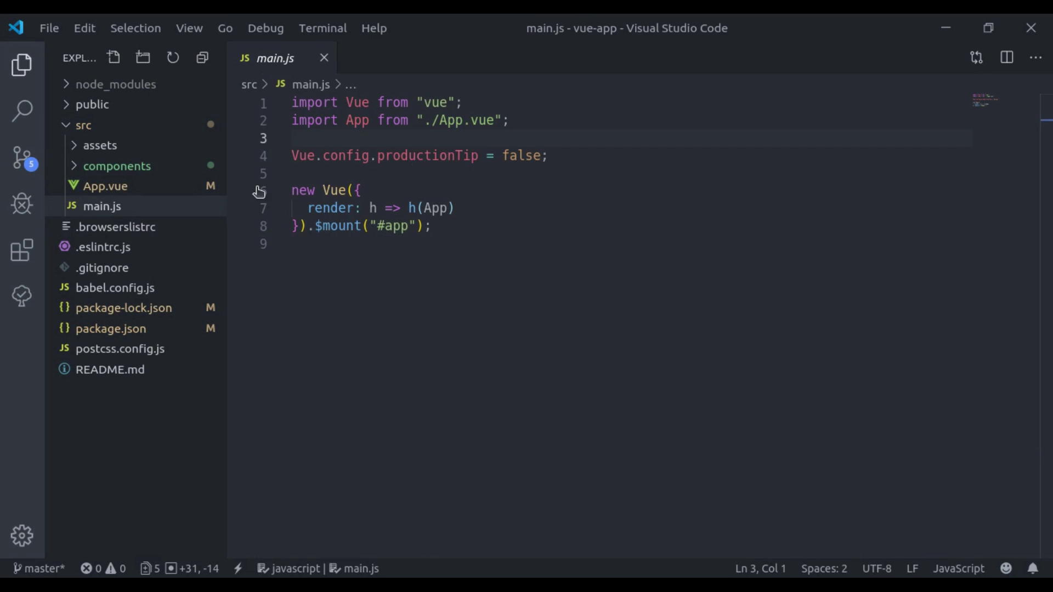
key("Return")
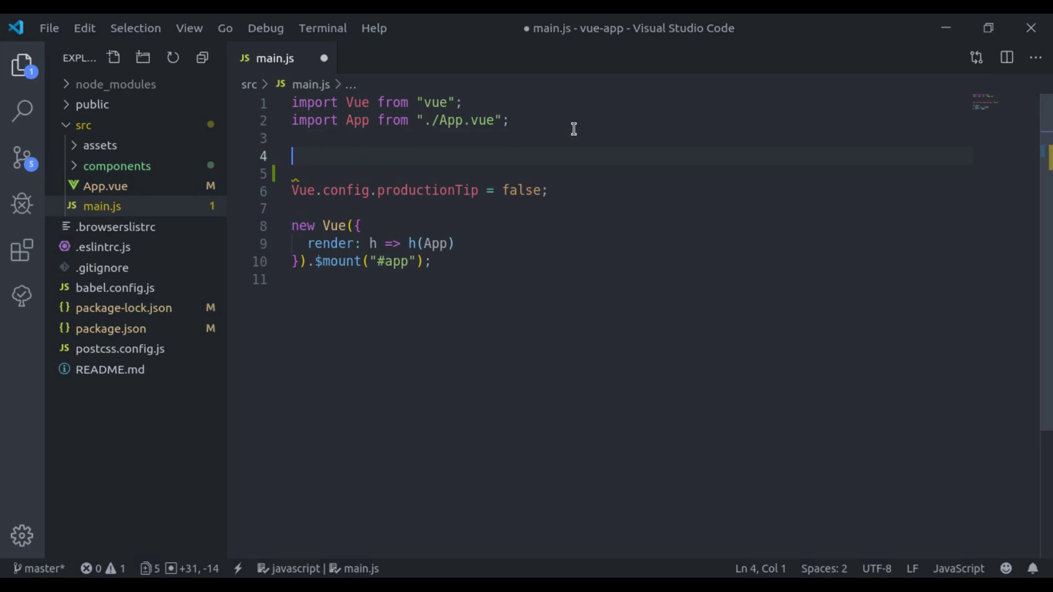
key("Up")
type("import Vue")
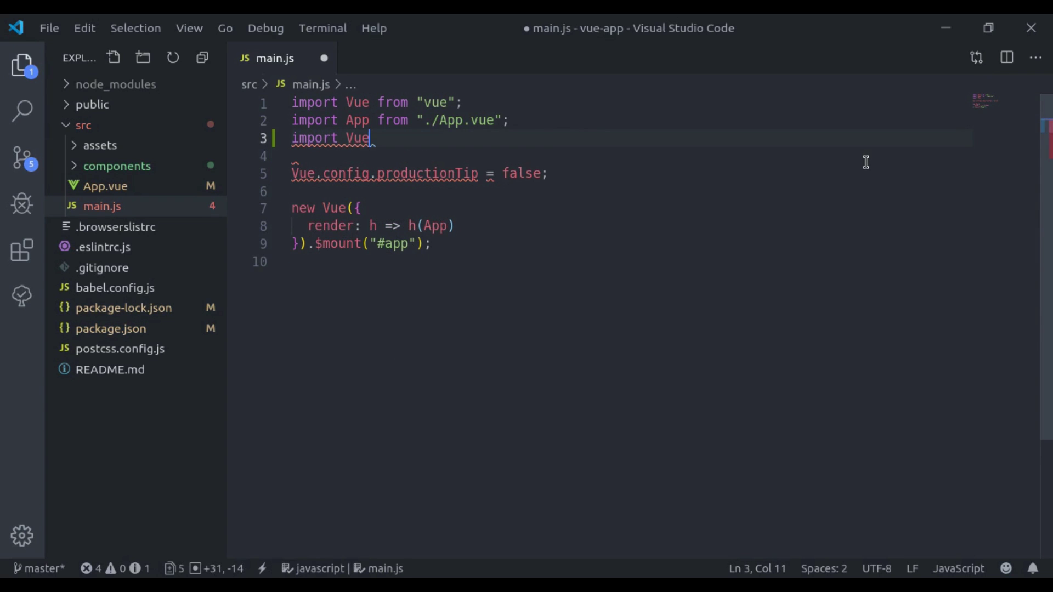
type("Rout")
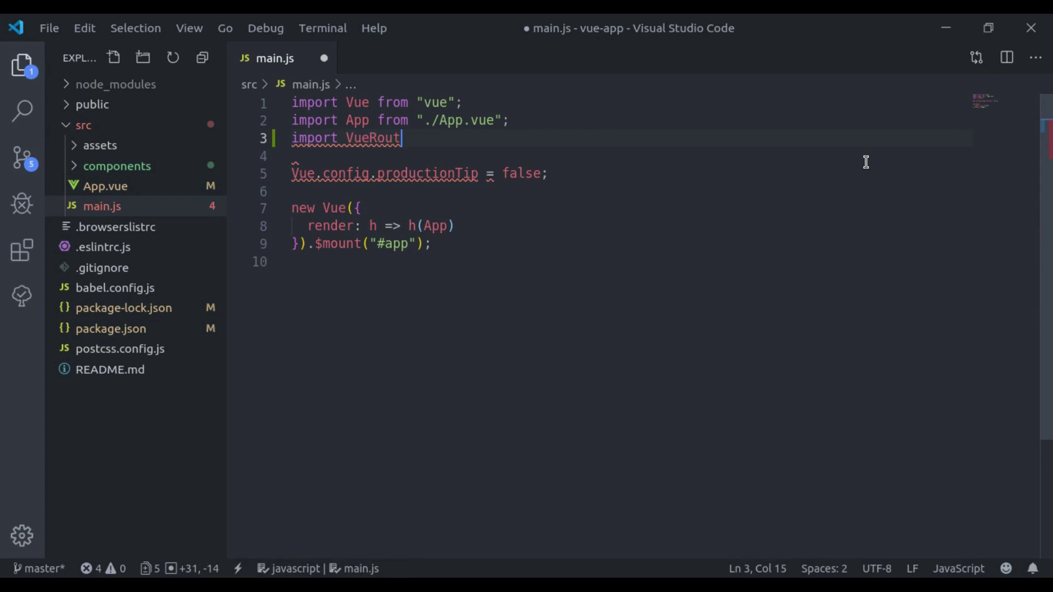
type("er from ")
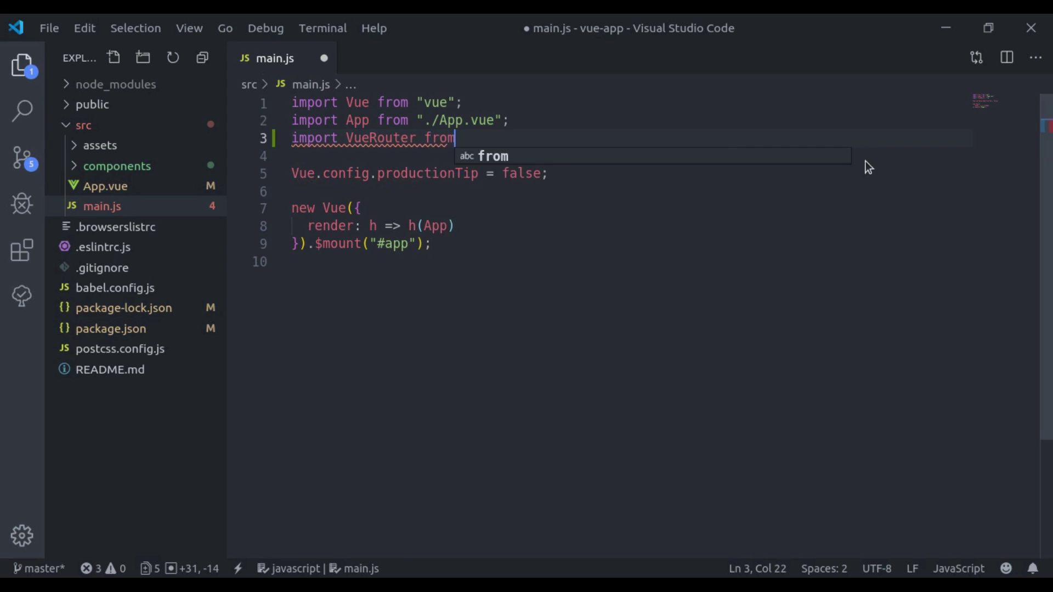
type("\"vu")
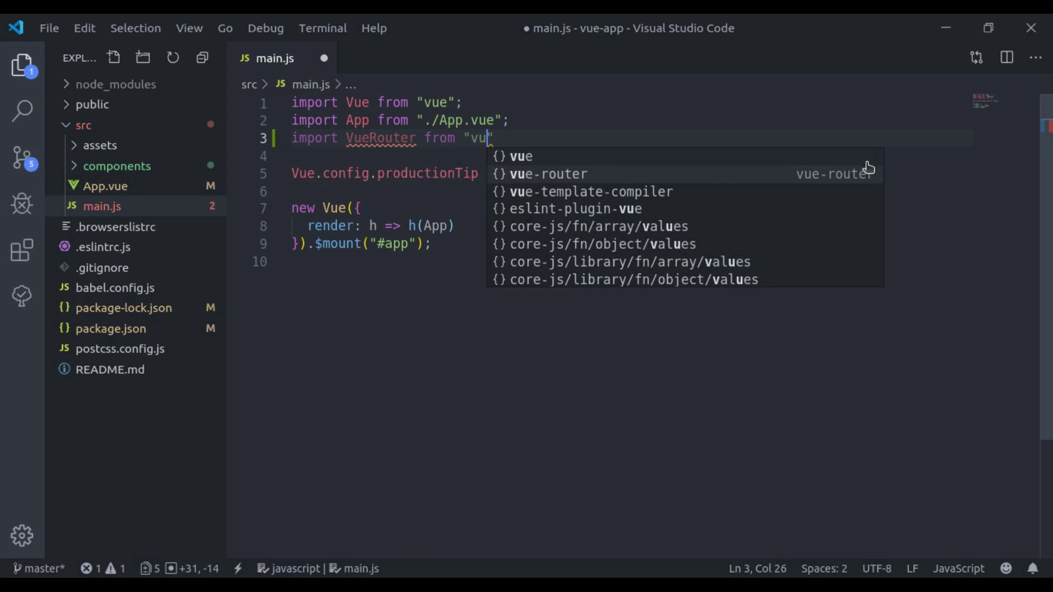
left_click(868, 168)
key("Right")
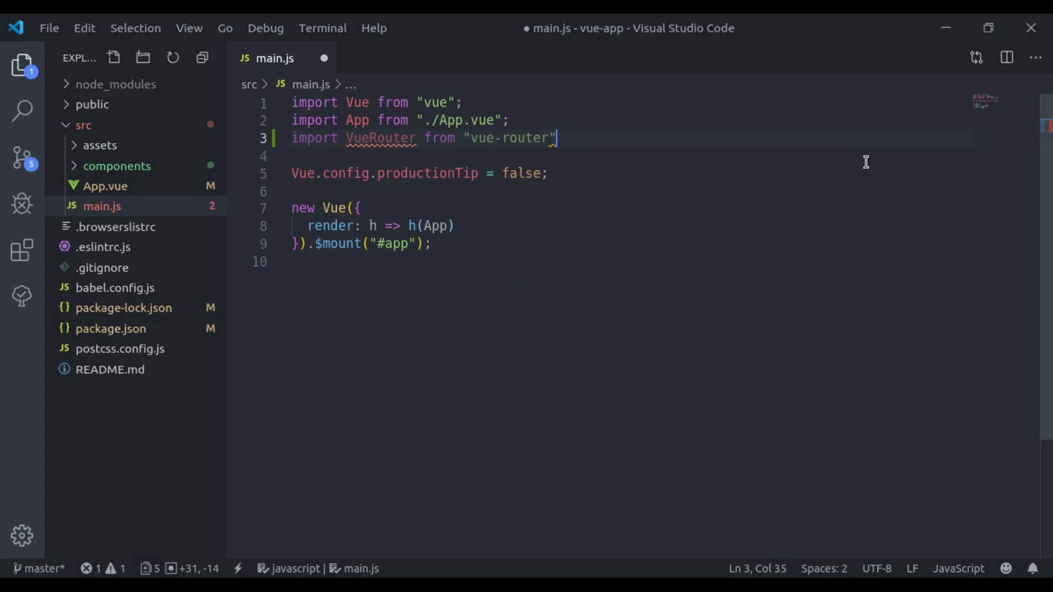
type(";")
key("Return")
key("Return")
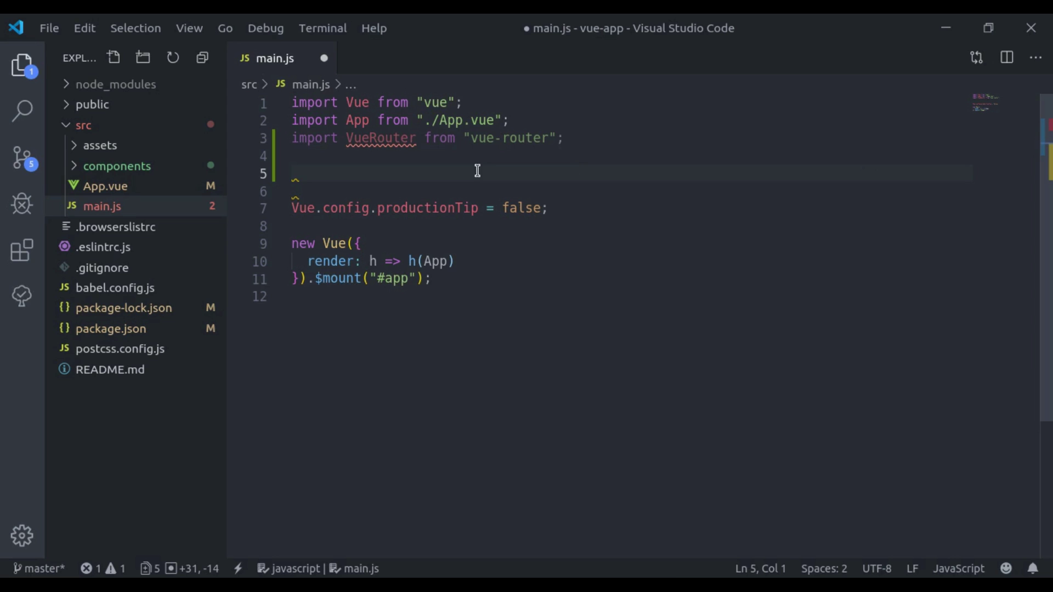
Compare the VueRouter import with the Vue import and save main.js
double_click(395, 139)
double_click(354, 103)
left_click(435, 172)
key("ctrl+s")
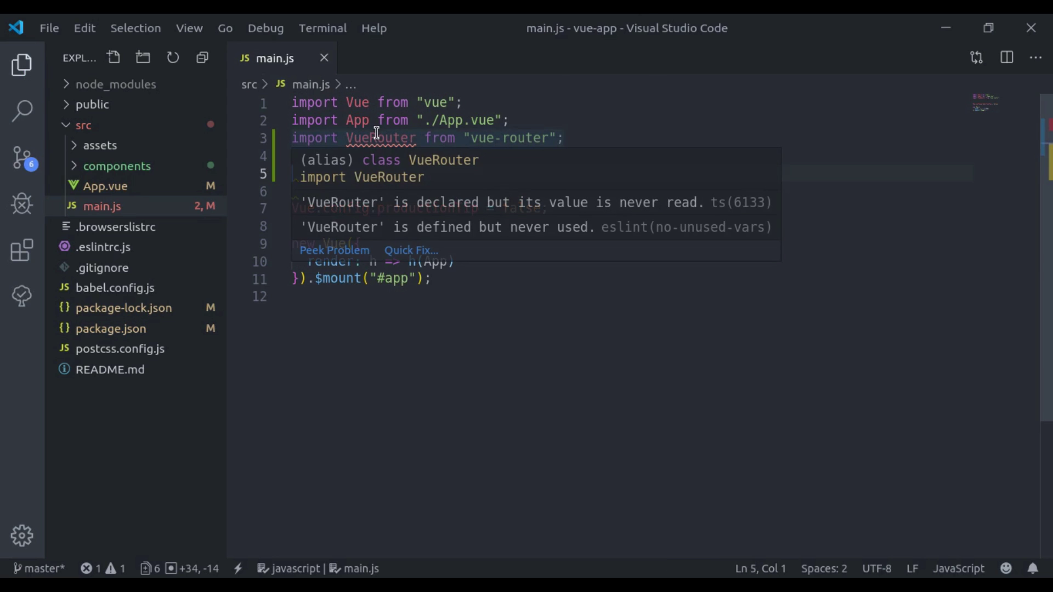
double_click(382, 137)
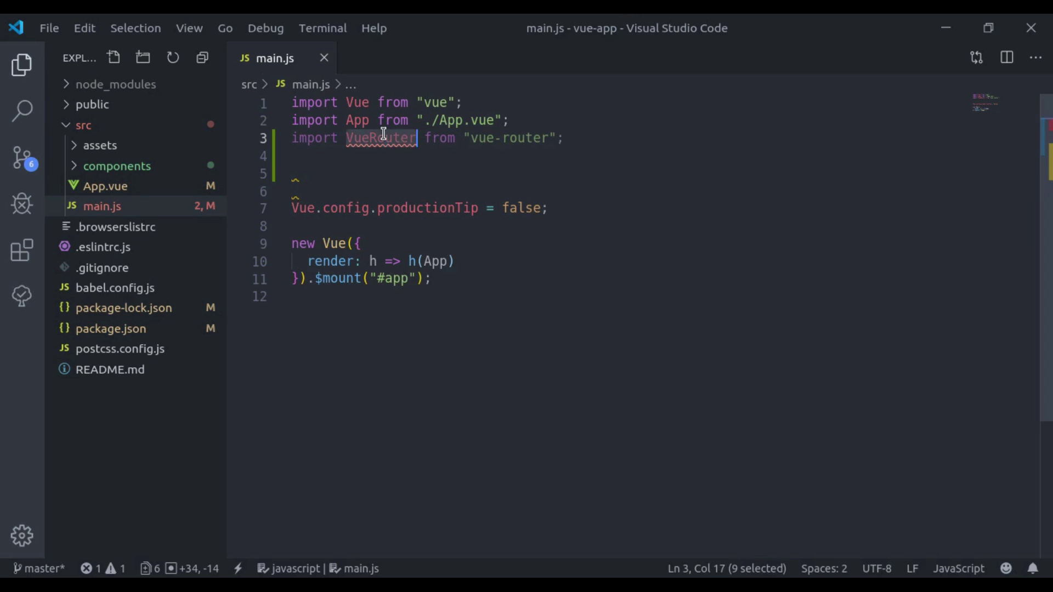
double_click(360, 102)
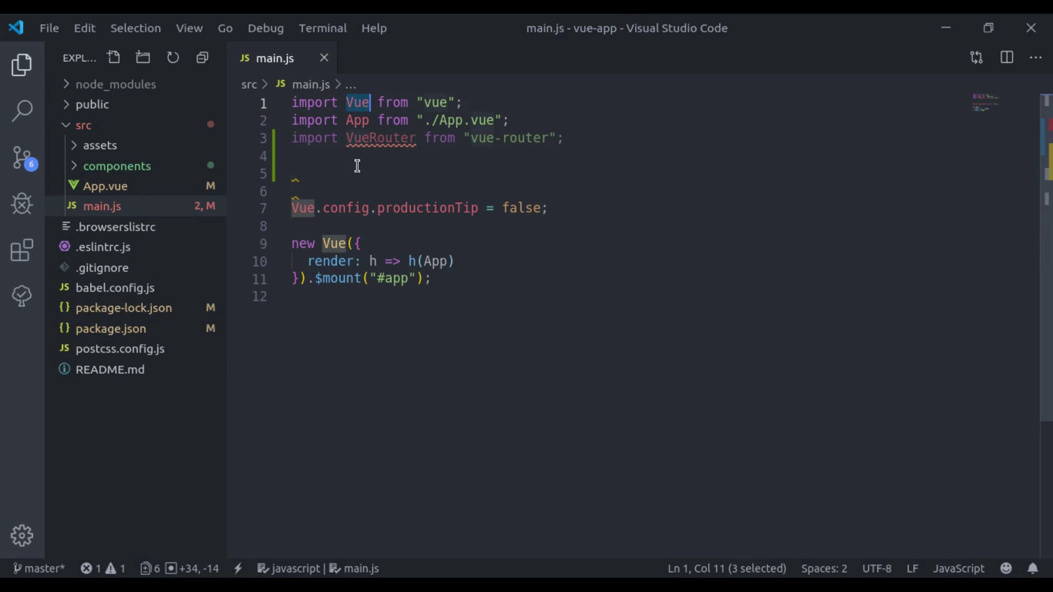
Write Vue.use(VueRouter) on line 5, followed by two blank lines
left_click(413, 175)
type("Vue")
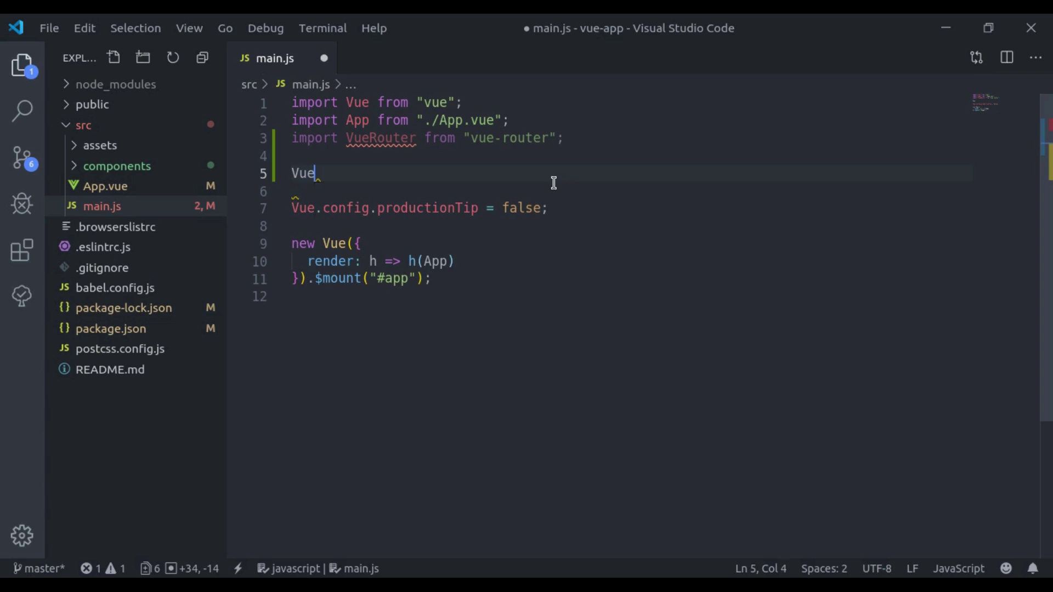
type(".use(")
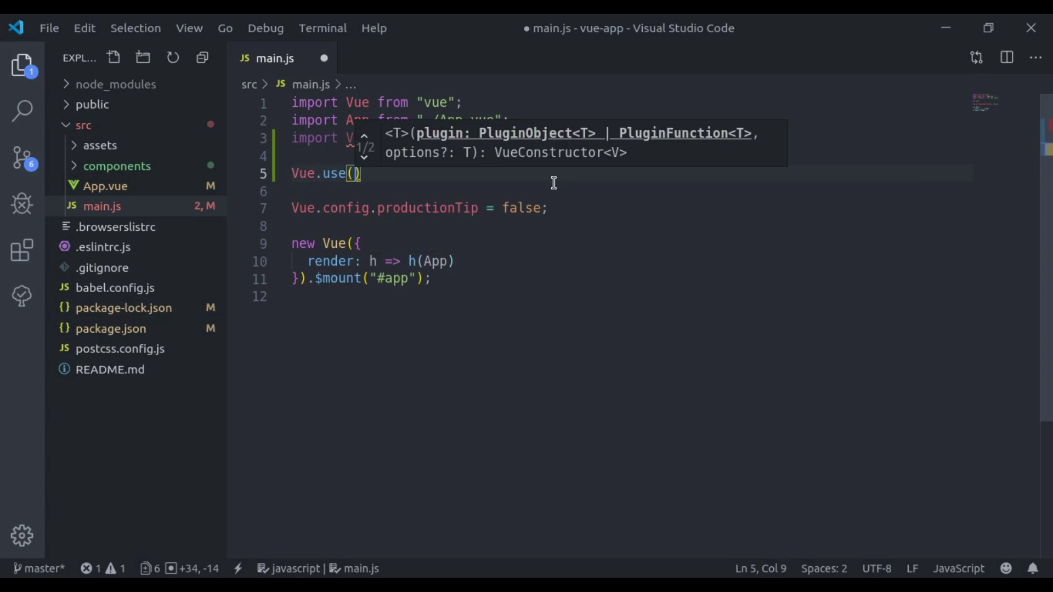
type("Vue")
key("Down")
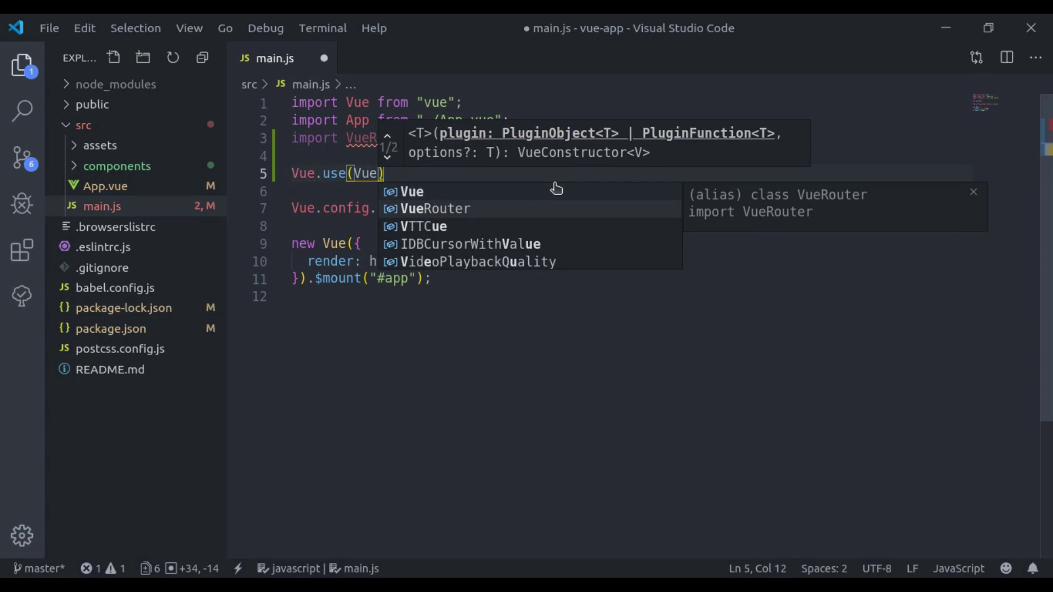
key("Return")
type(");")
key("Return")
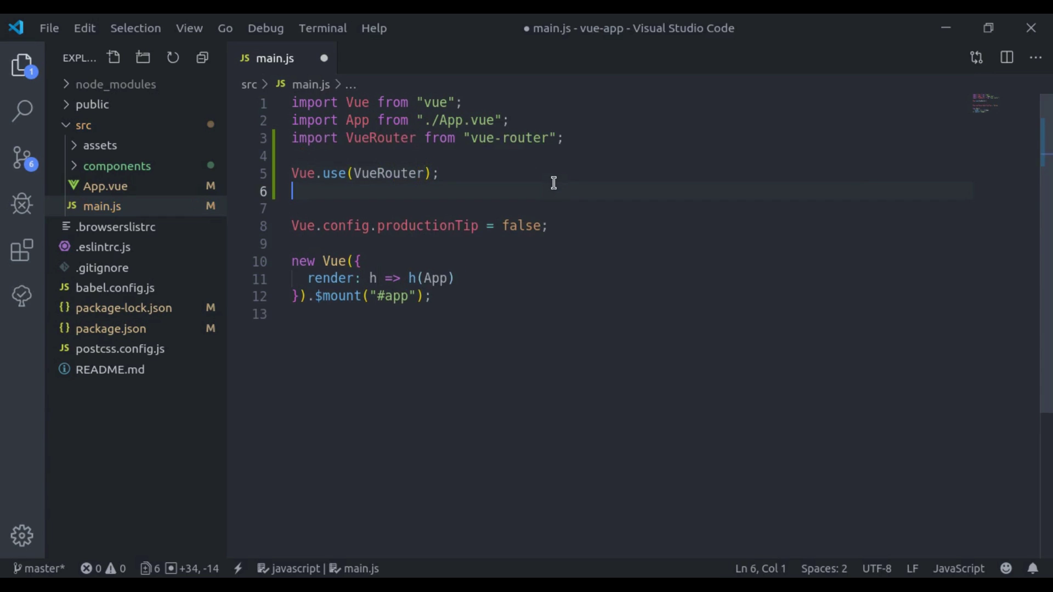
key("Return")
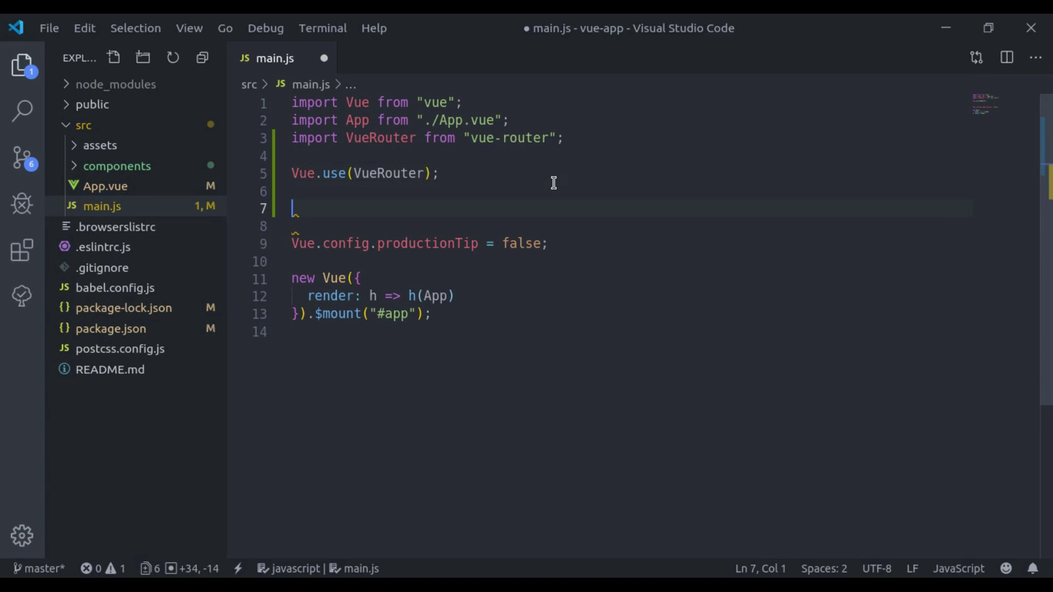
type("const ")
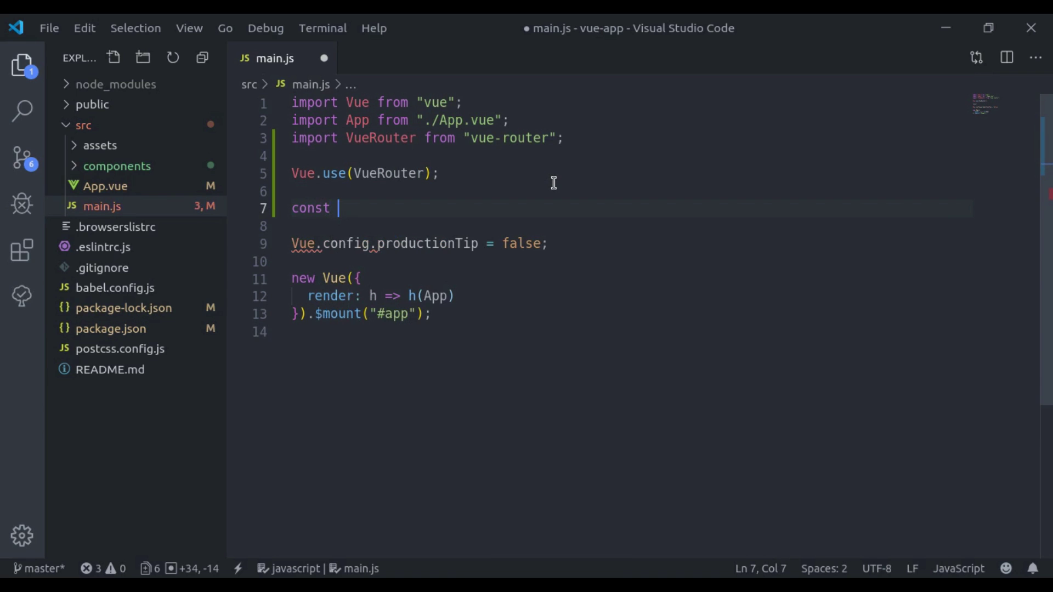
type("router ")
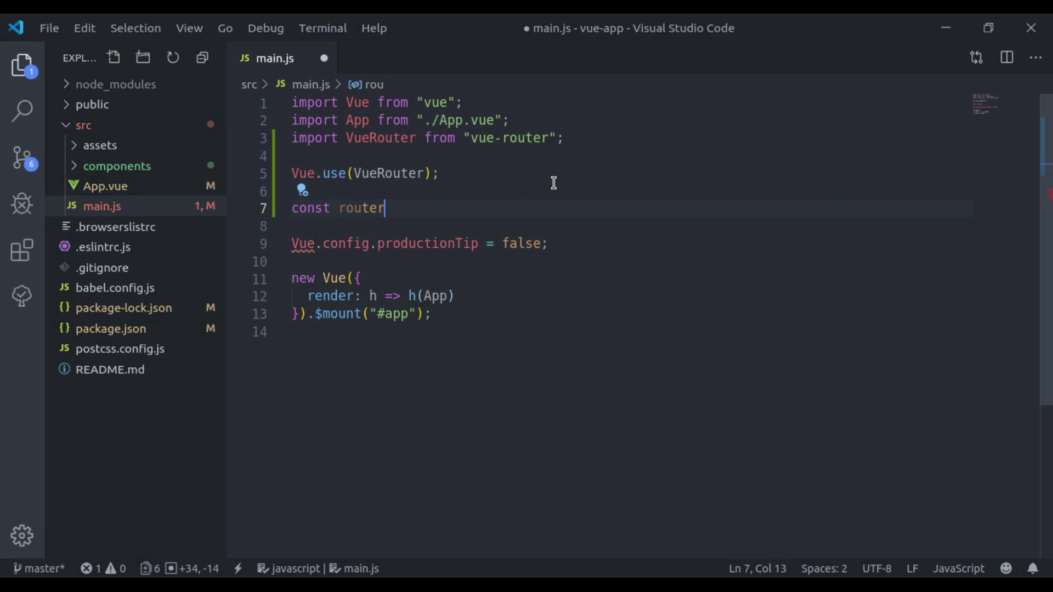
type("= new ")
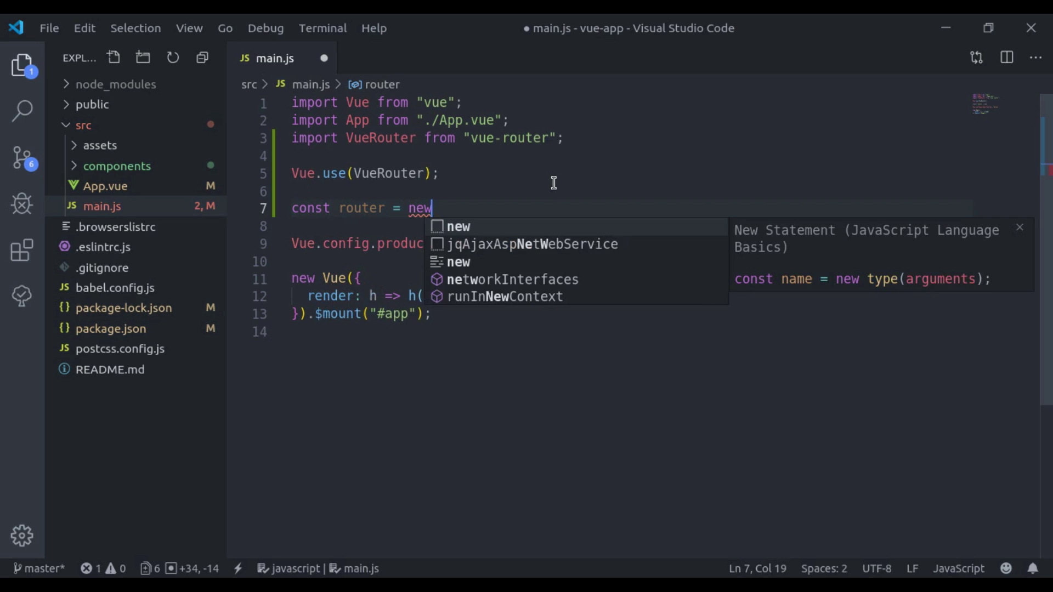
type("Vue")
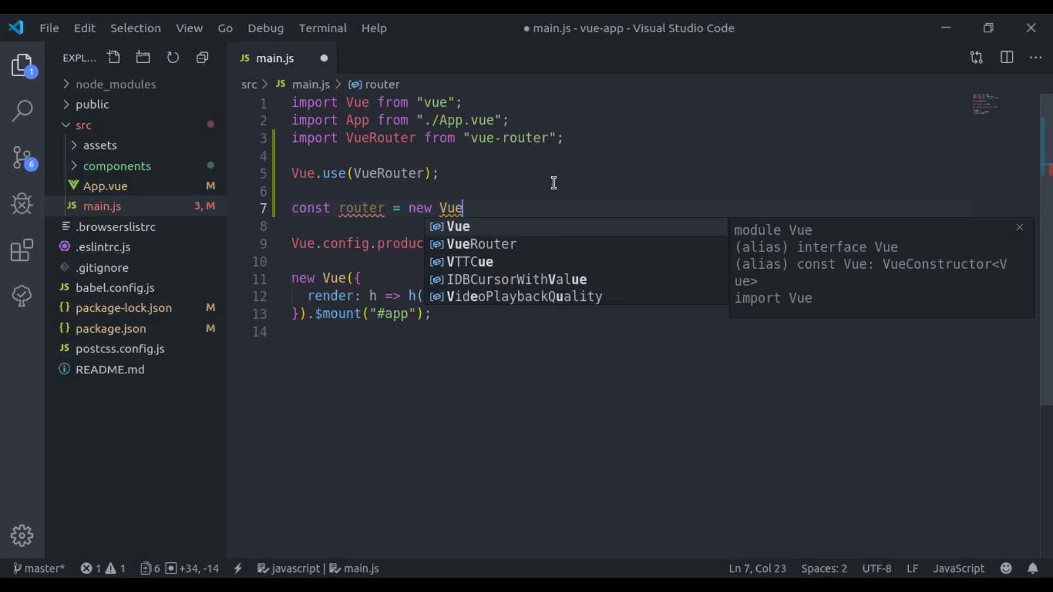
Create const router = new VueRouter({}) with its options braces on separate lines
key("Down")
key("Return")
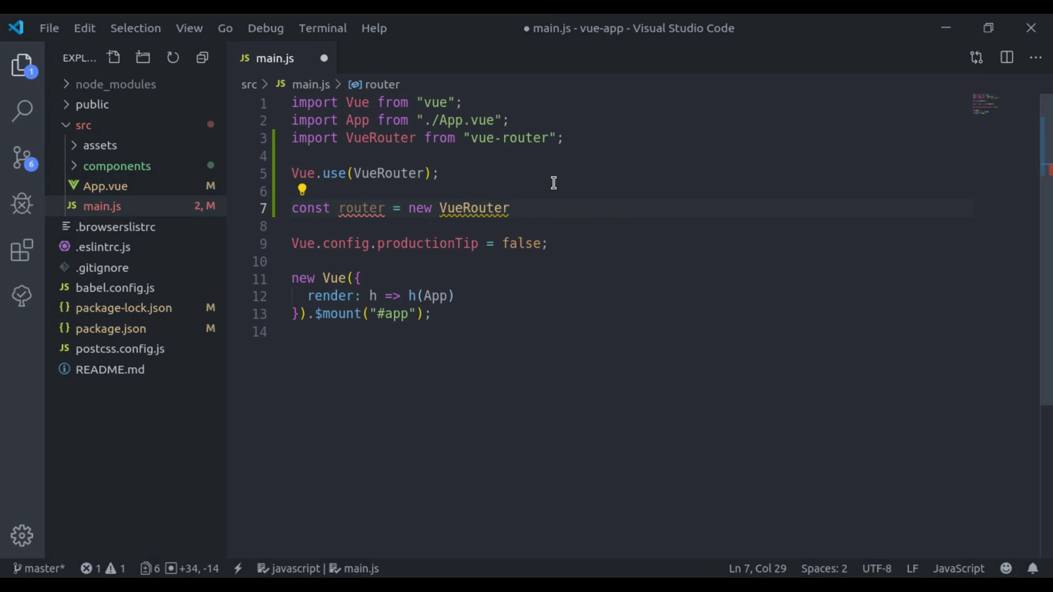
type("({")
key("Return")
key("Down")
type(";")
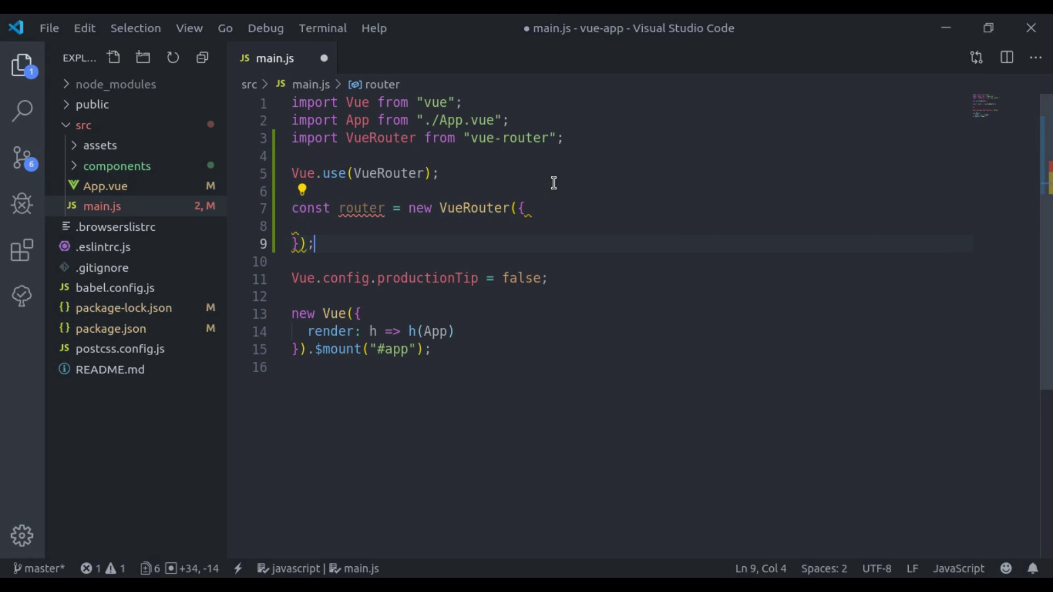
key("Up")
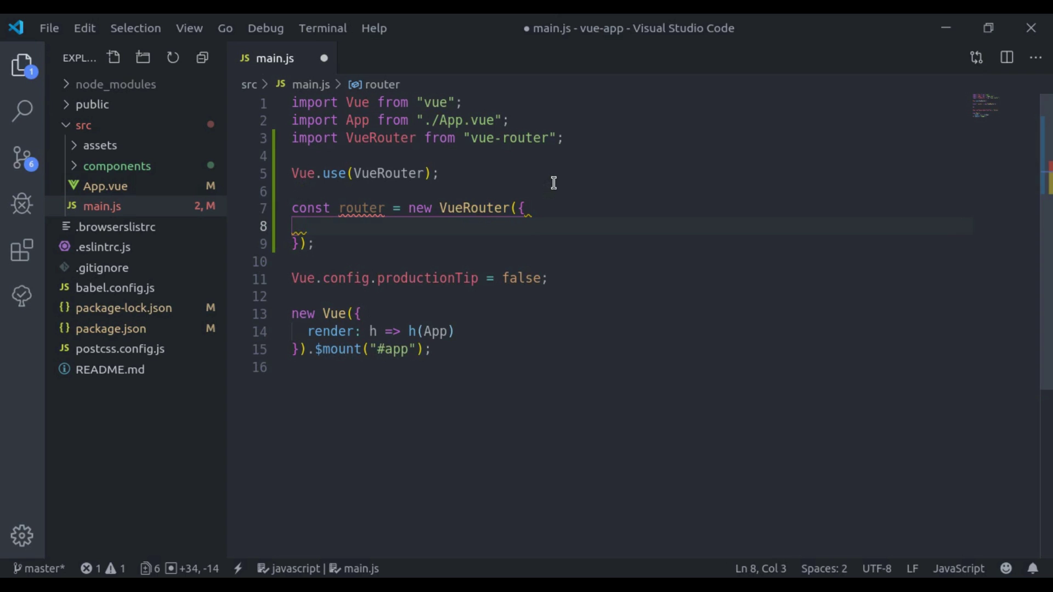
type("route")
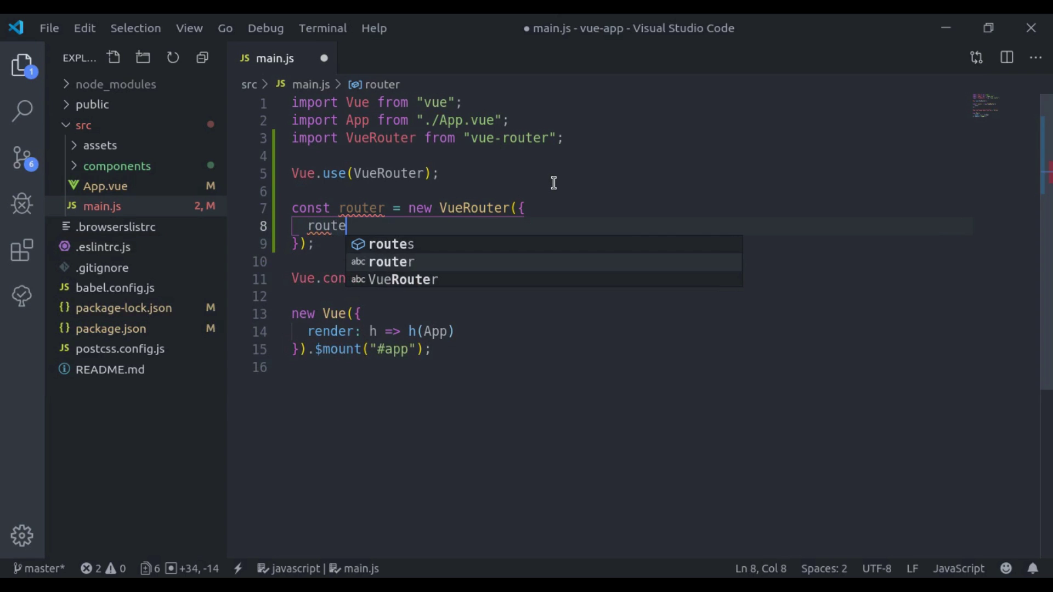
Add a routes array holding one route with path '/' and component Home
key("Return")
type(": ")
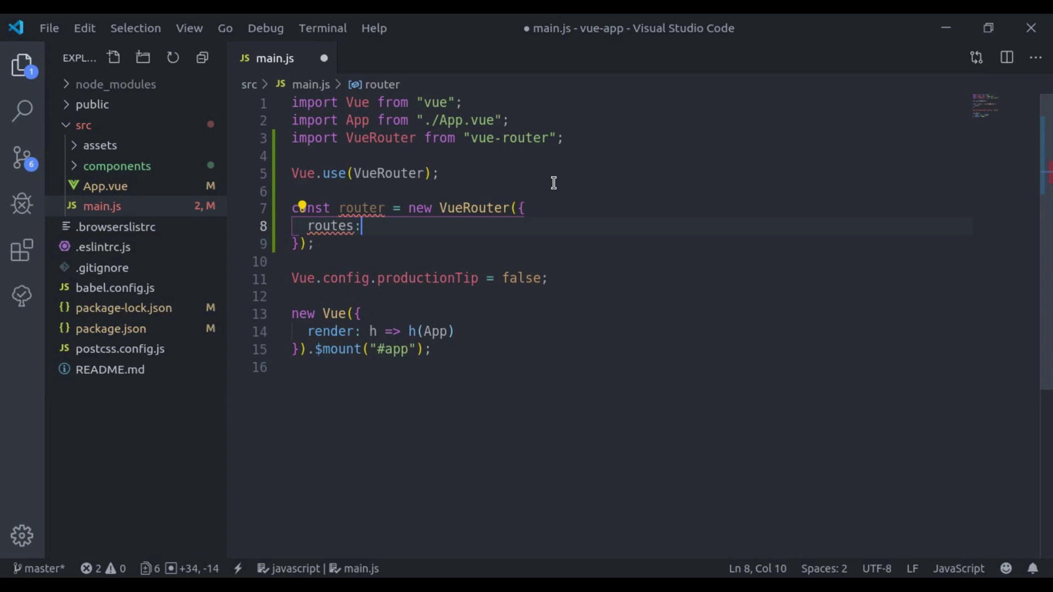
type("[")
key("Return")
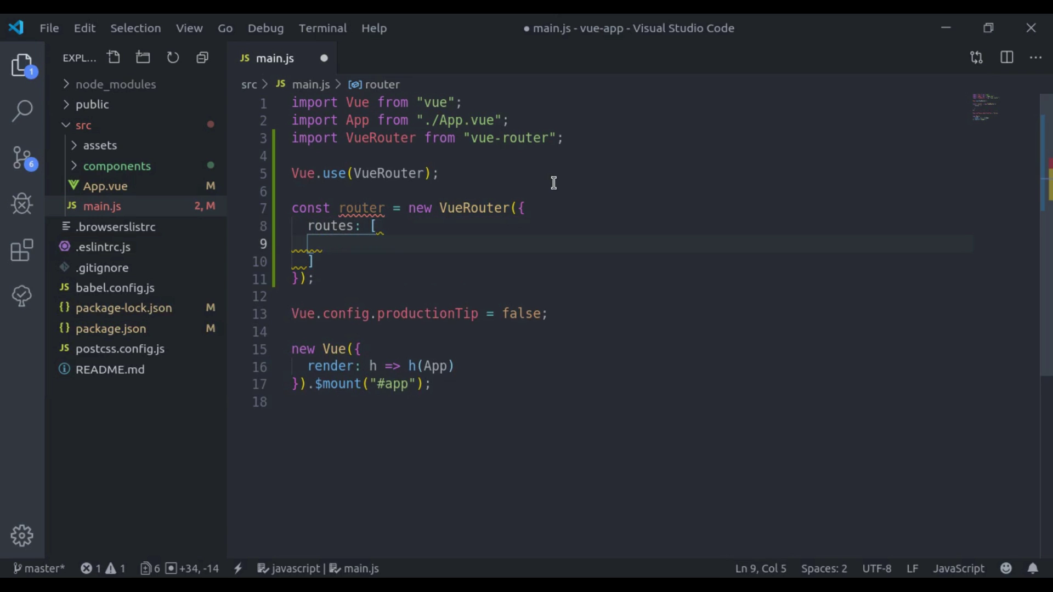
type("{")
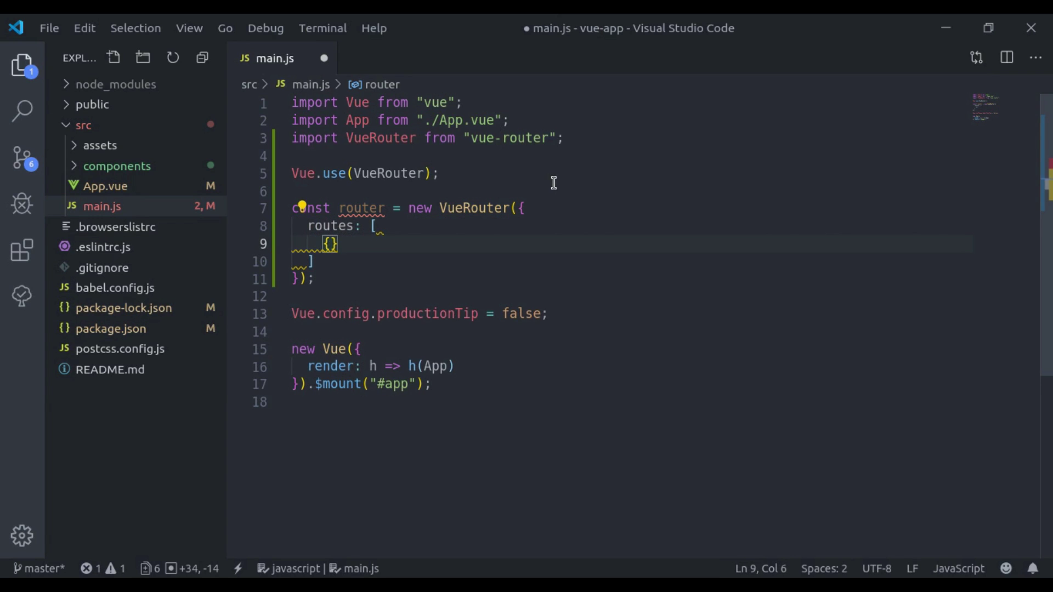
key("Return")
type("pat")
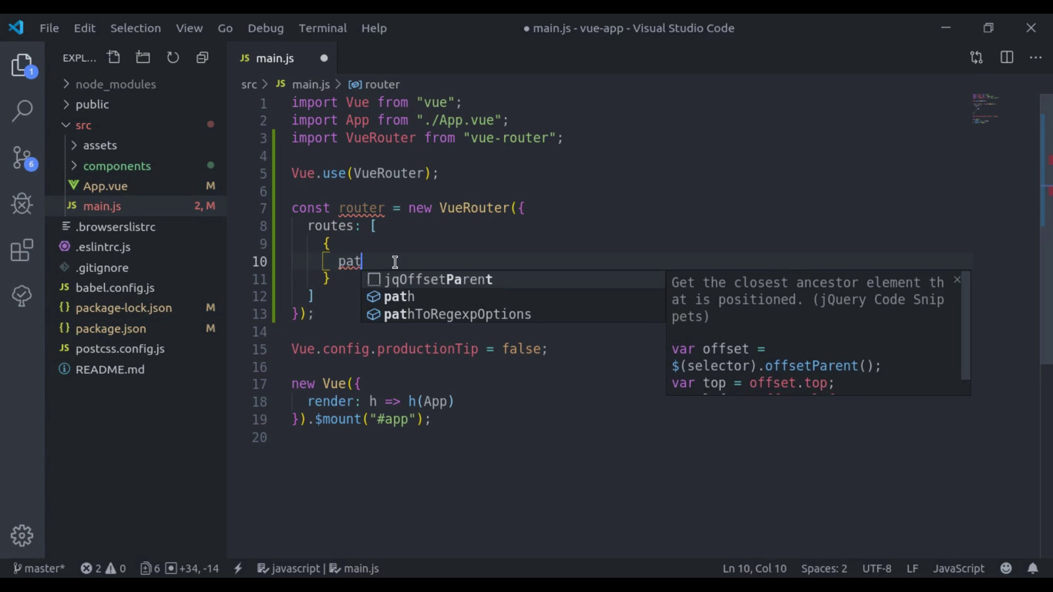
key("Down")
key("Return")
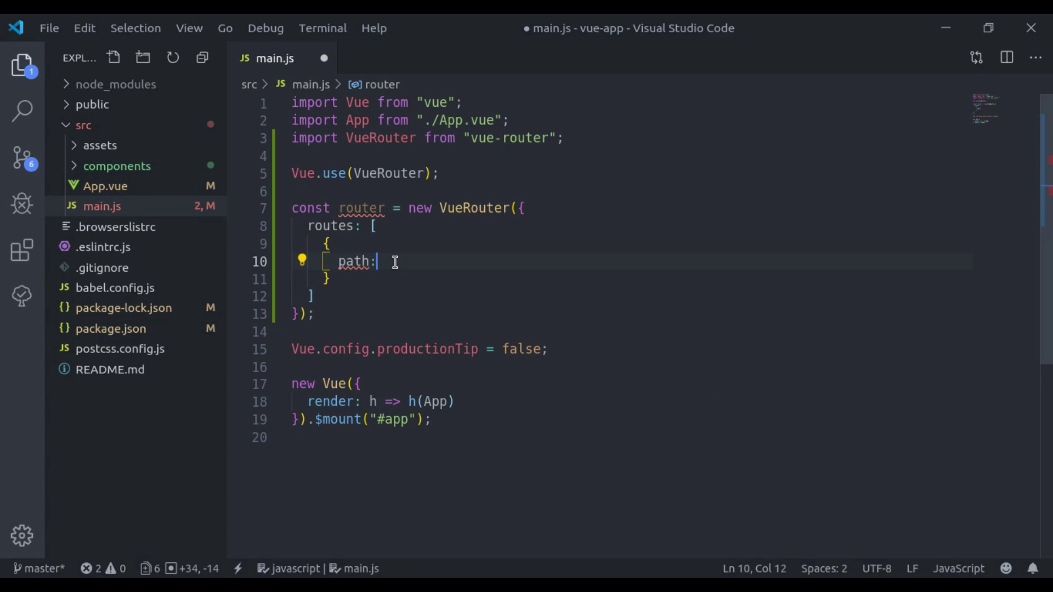
type("'/")
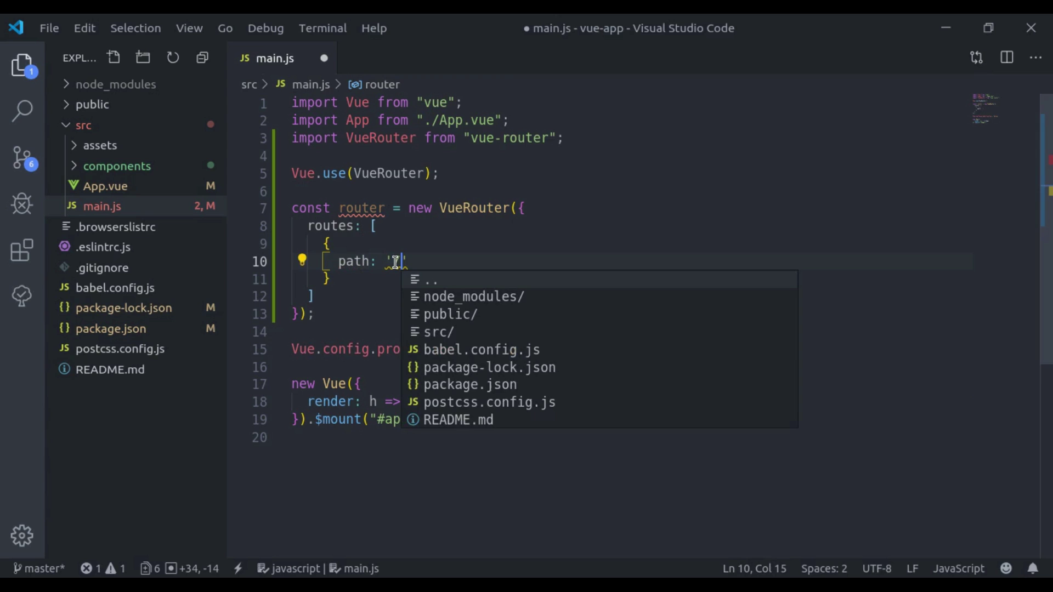
key("Right")
type(",")
key("Return")
type("com")
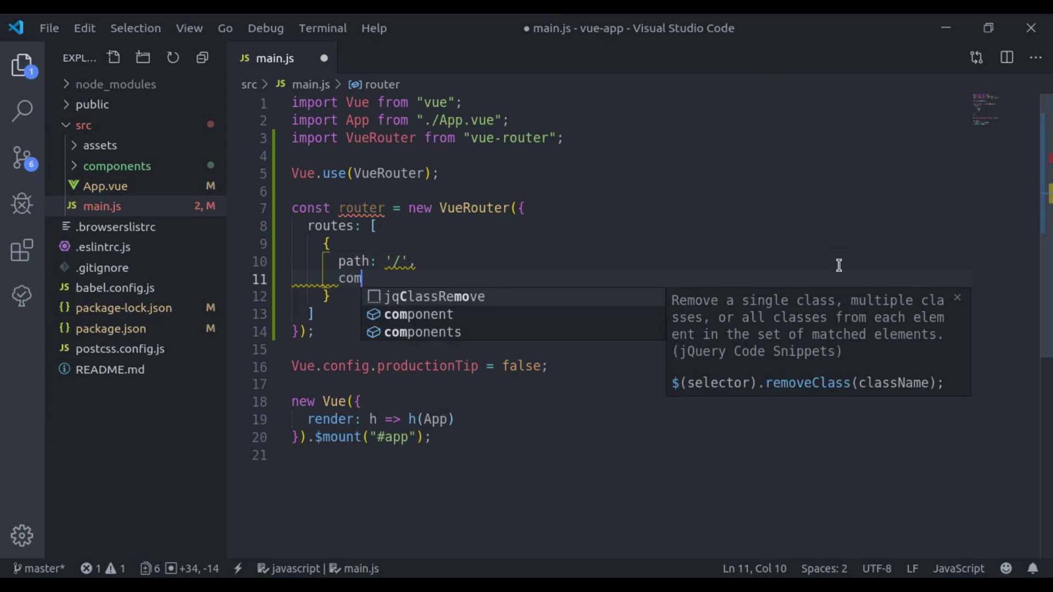
type("po")
key("Tab")
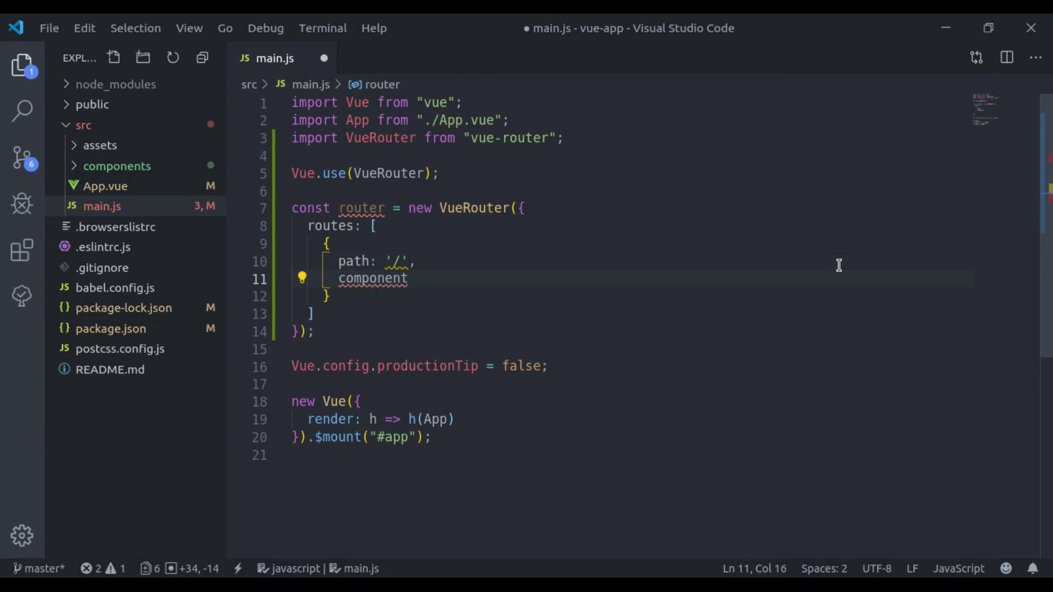
type(": ")
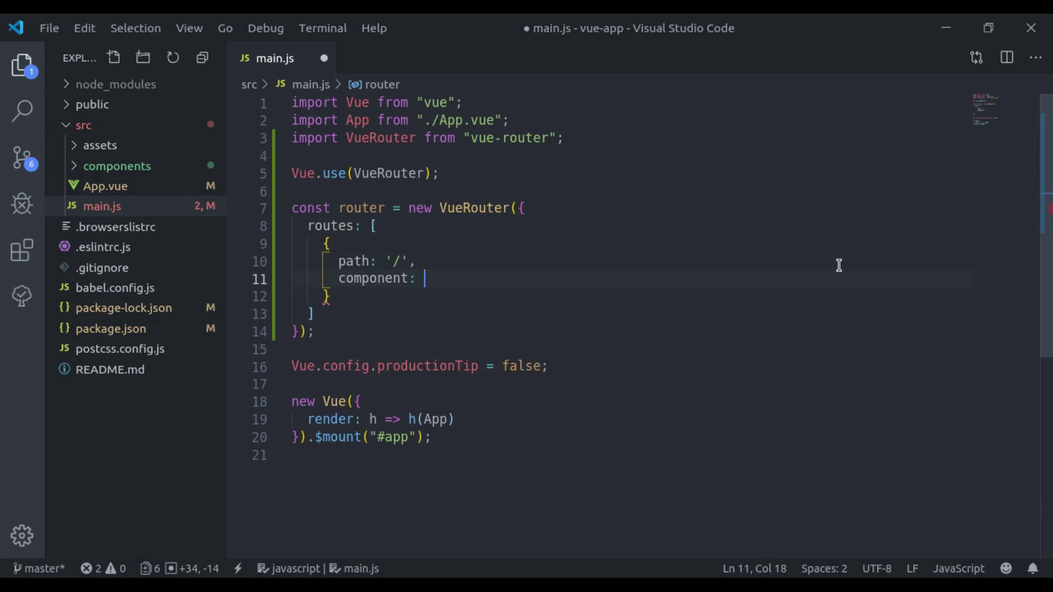
type("Home")
key("Escape")
key("Up")
key("Up")
key("Up")
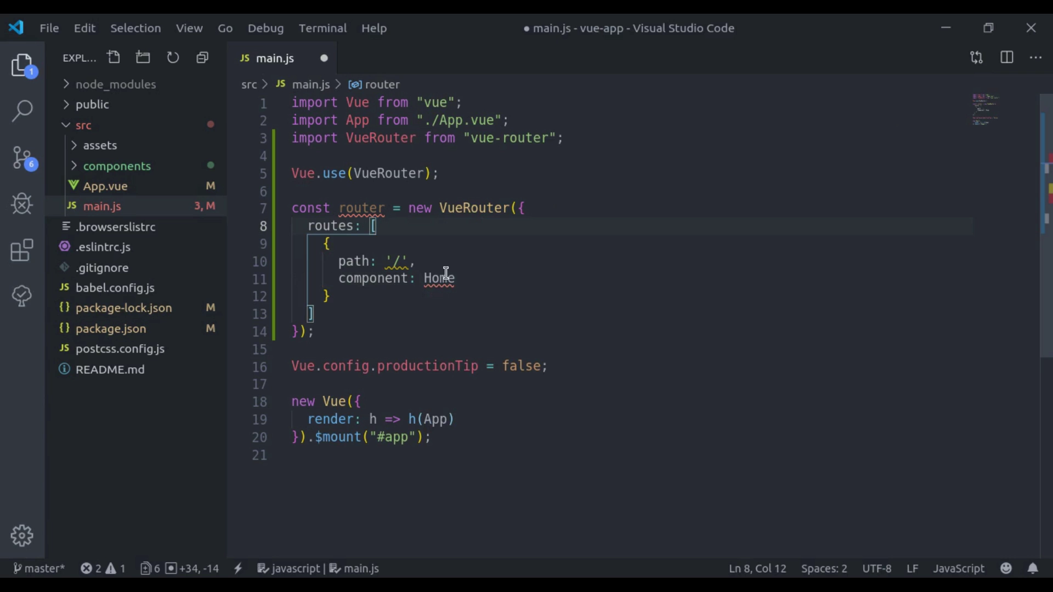
Create a new file named Home.vue in the components folder
double_click(444, 273)
right_click(82, 165)
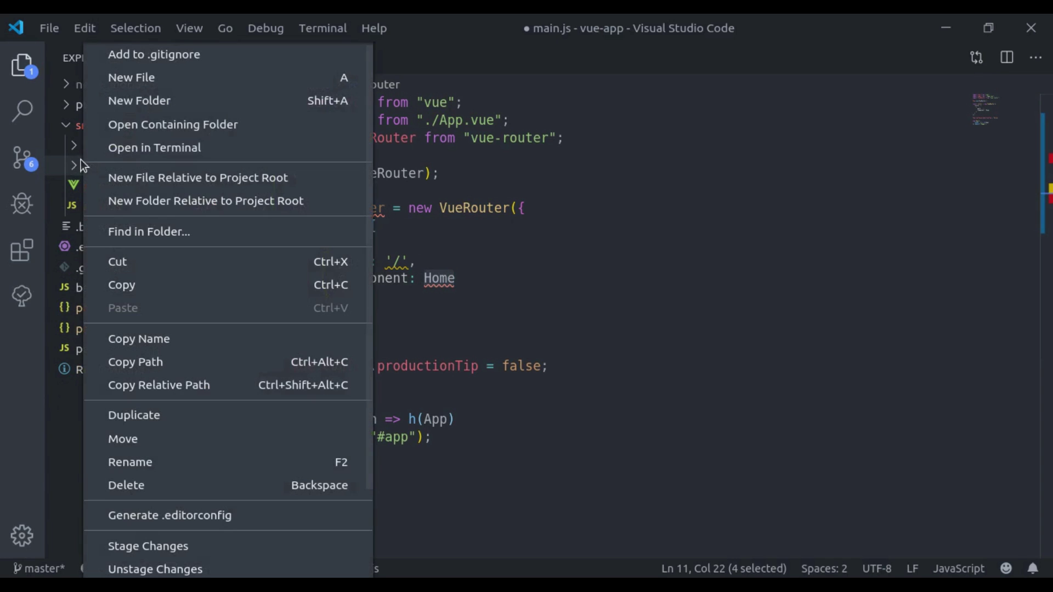
left_click(123, 78)
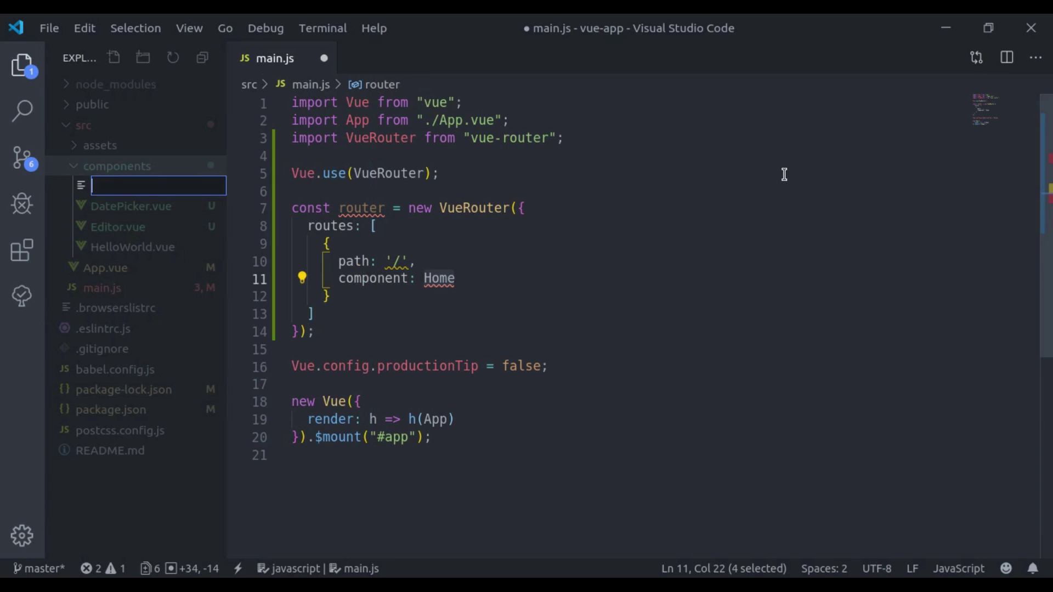
type("Home.vue")
key("Return")
type("<temp")
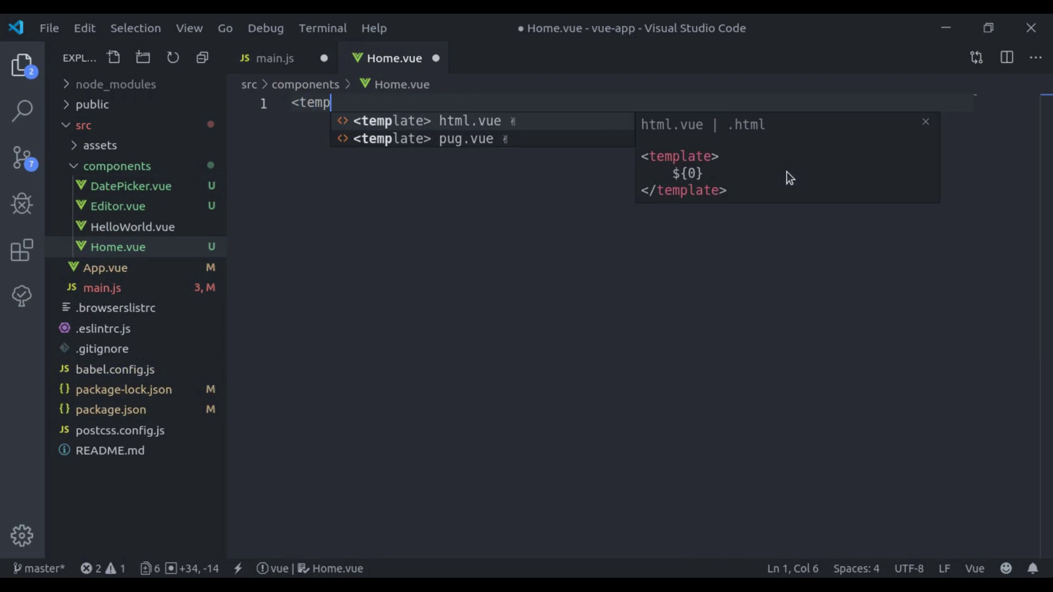
Give Home.vue a template with an <h1>Home page</h1> heading and a script block, and save
key("Return")
left_click(787, 171)
key("Return")
key("Return")
type("<")
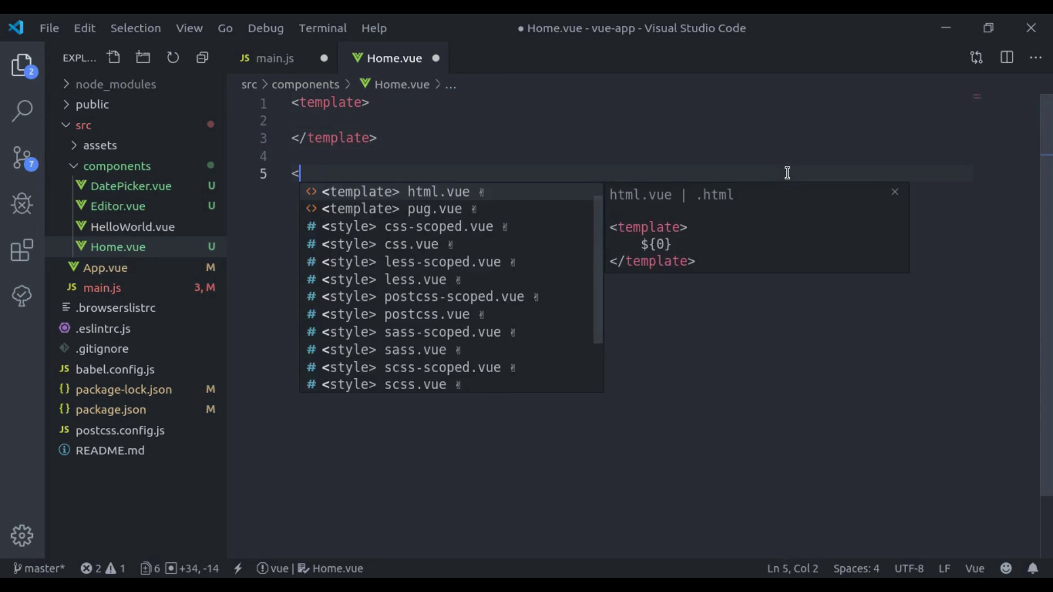
type("scr")
key("Return")
key("Up")
key("Up")
key("Up")
key("Up")
key("Up")
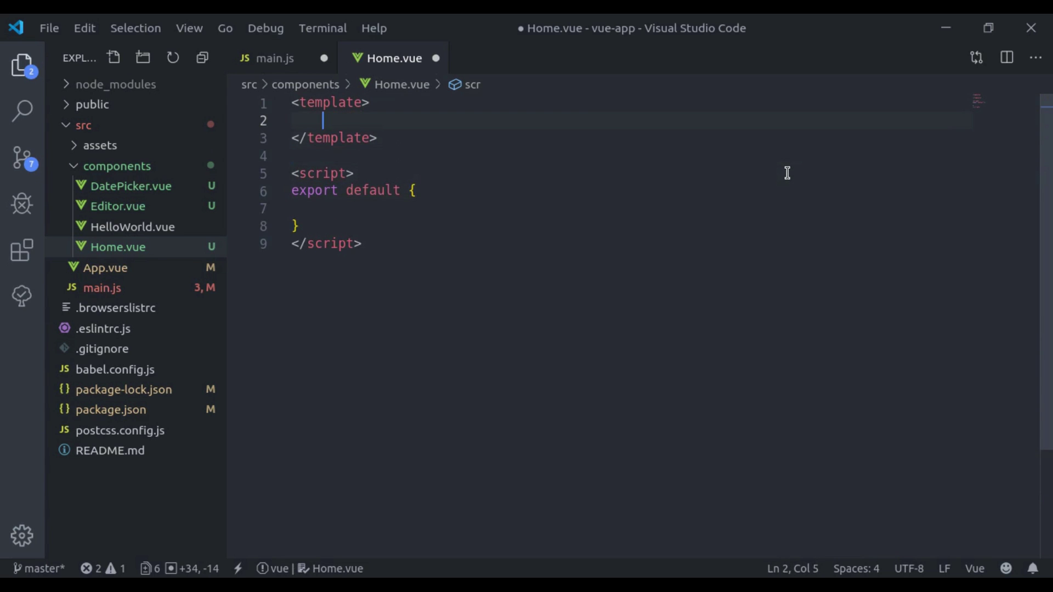
type("<h1></h1>")
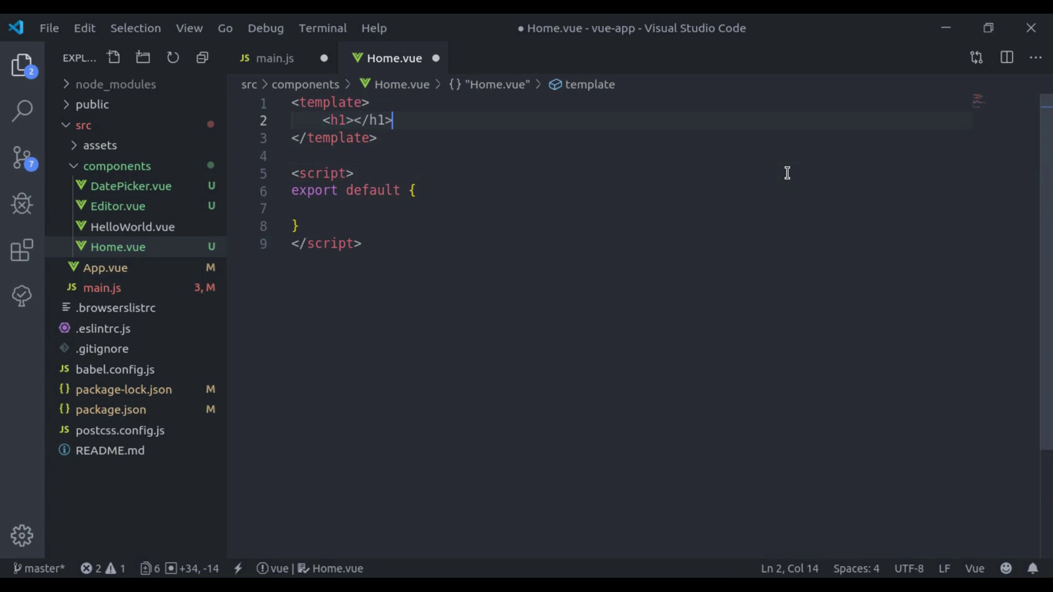
type("Home")
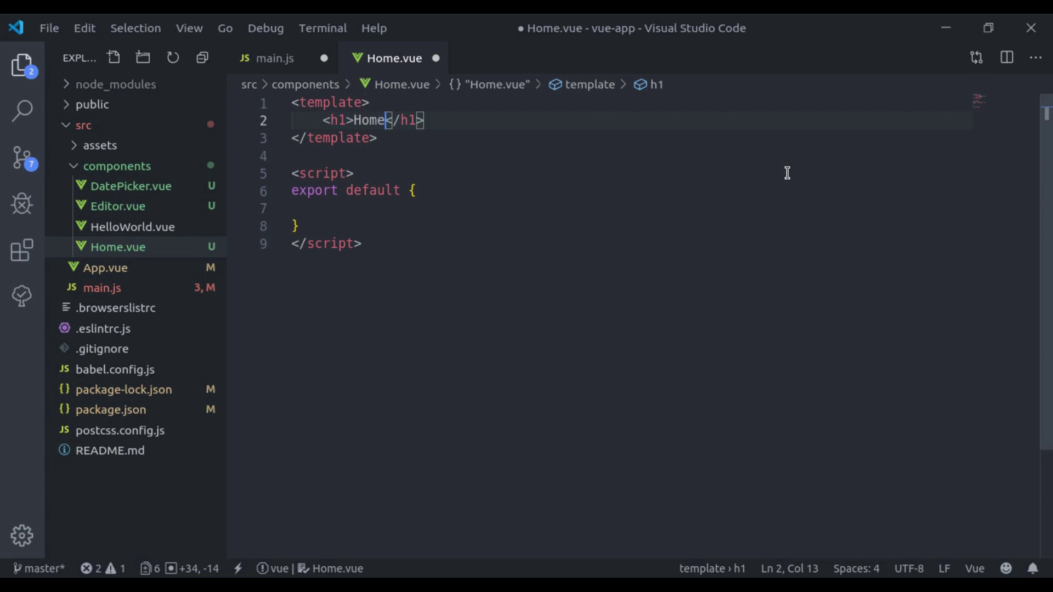
type(" page")
key("ctrl+s")
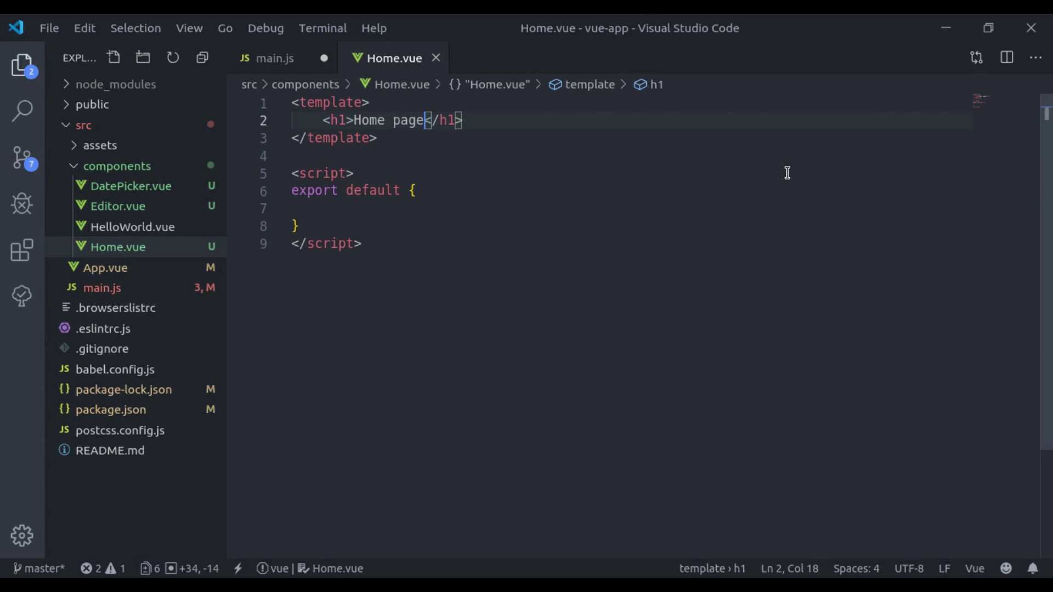
Import Home from './components/Home.vue' in main.js without braces, and save
left_click(276, 59)
left_click(786, 159)
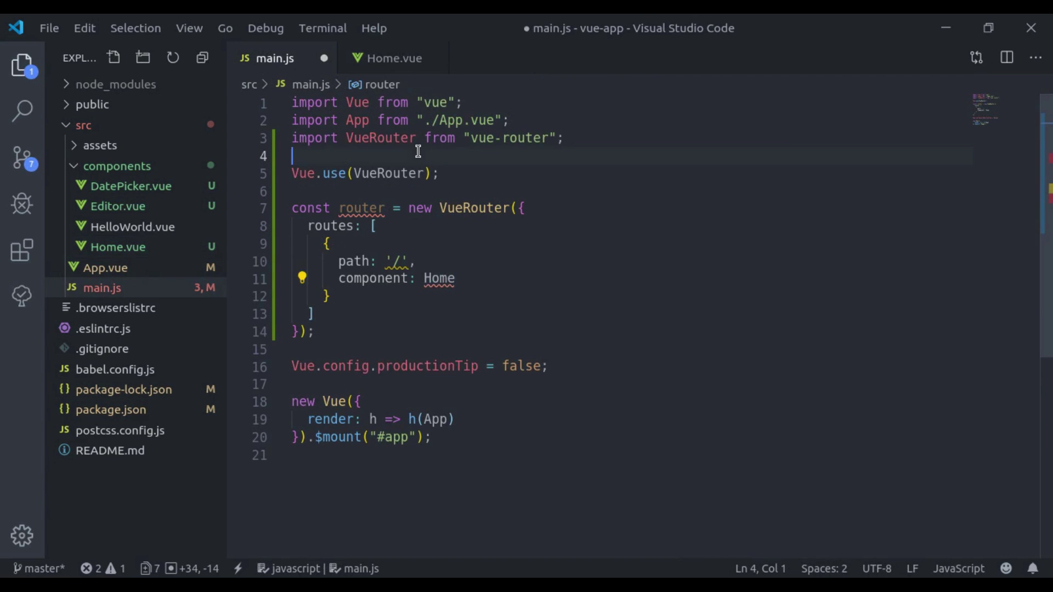
key("Return")
key("Up")
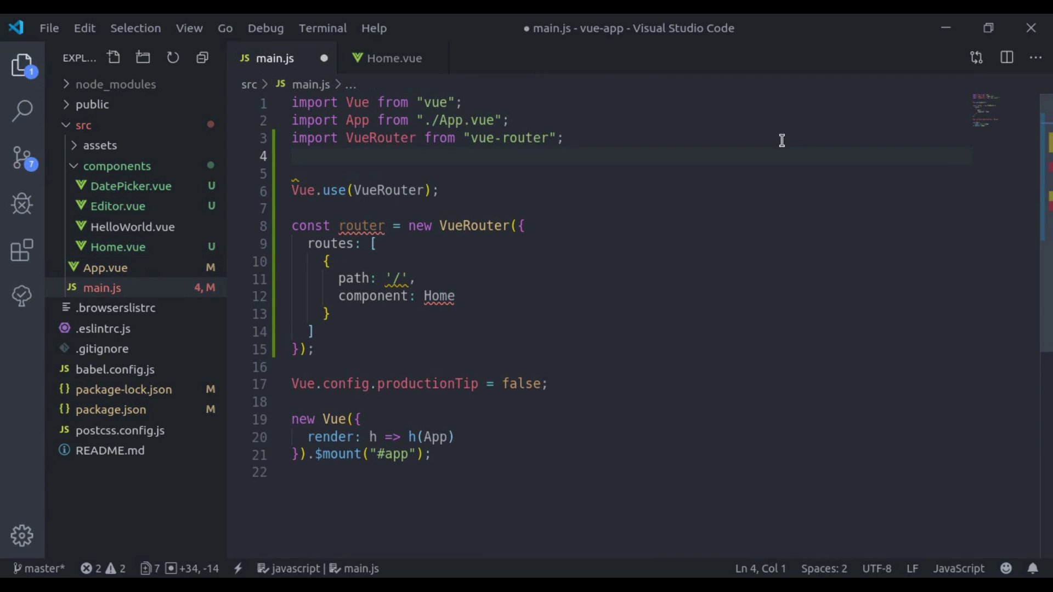
type("import")
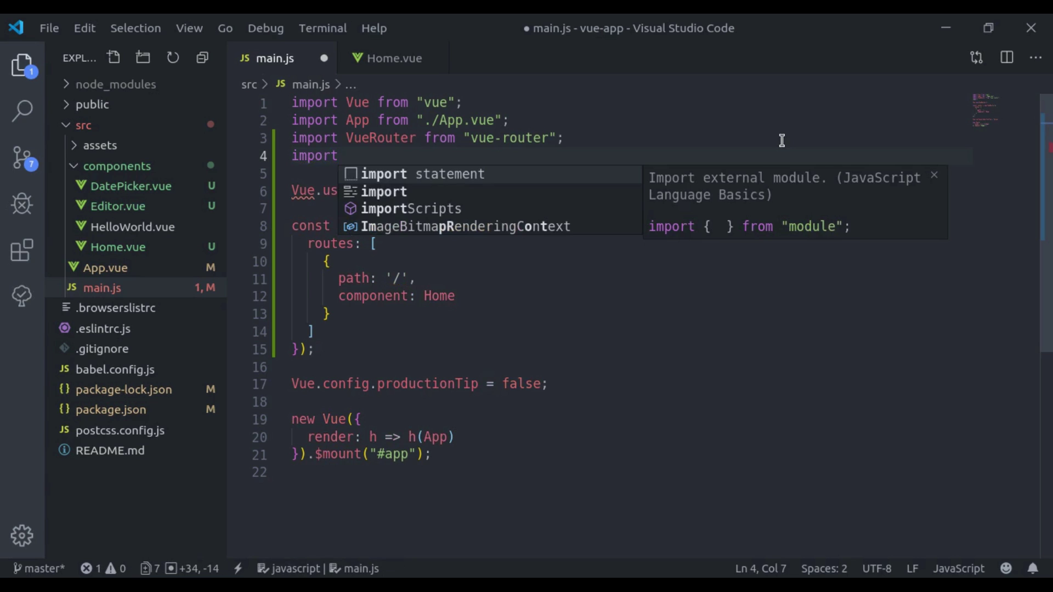
key("Return")
type("./Comp\";")
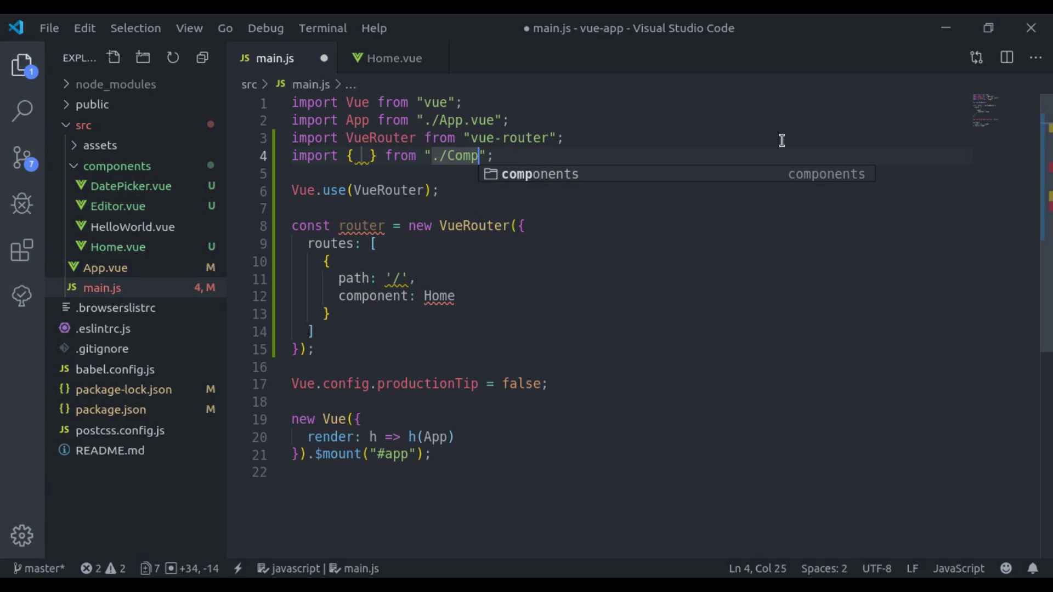
key("Return")
type("/H")
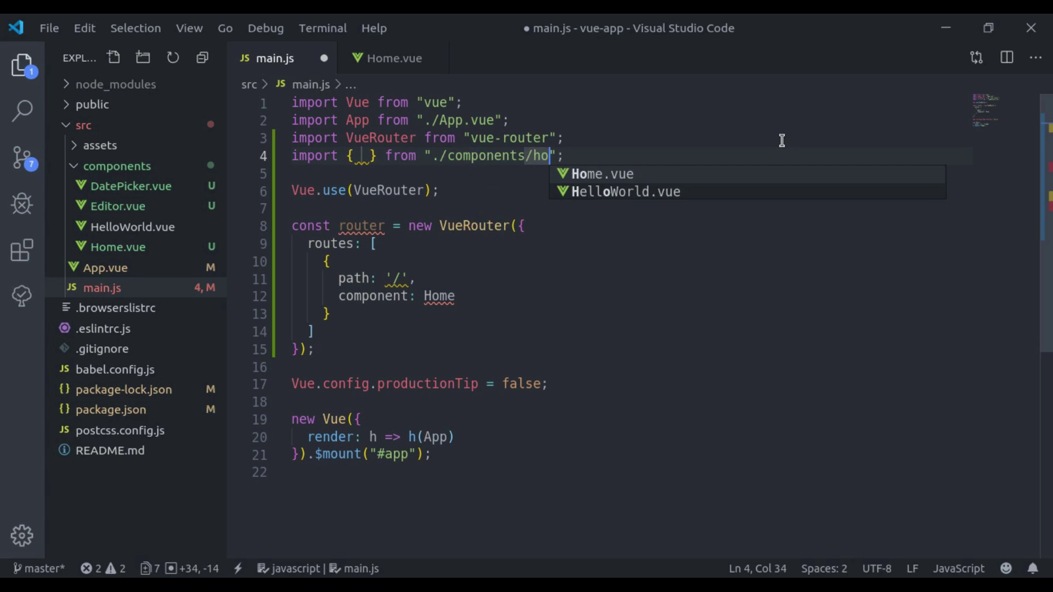
key("Return")
key("ctrl+Left")
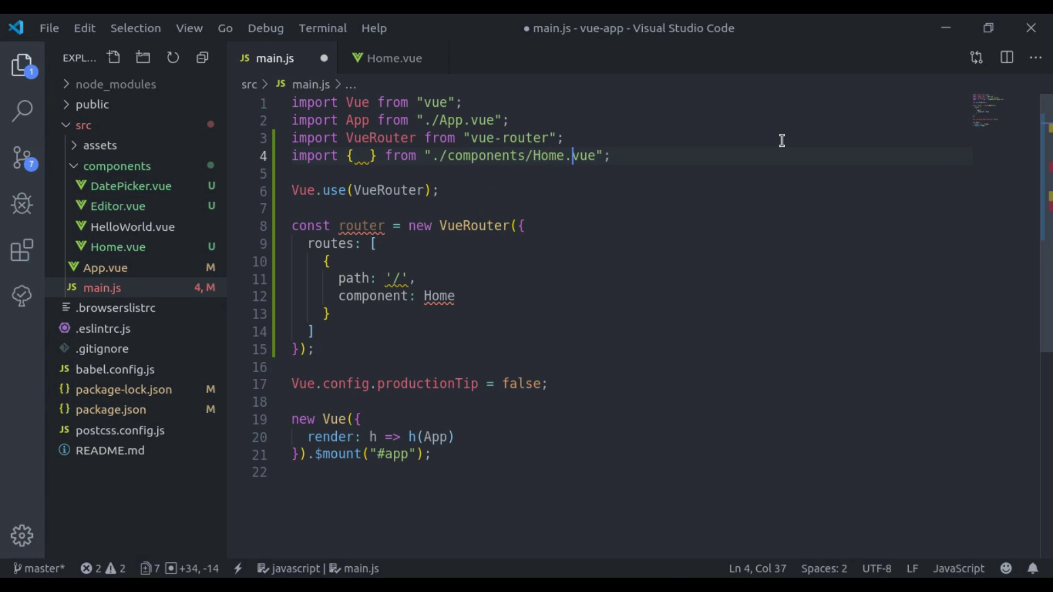
key("ctrl+Left")
key("ctrl+Left")
key("ctrl+Left")
key("ctrl+Left")
key("ctrl+Left")
key("Left")
key("Left")
key("BackSpace")
key("BackSpace")
key("BackSpace")
type("Home")
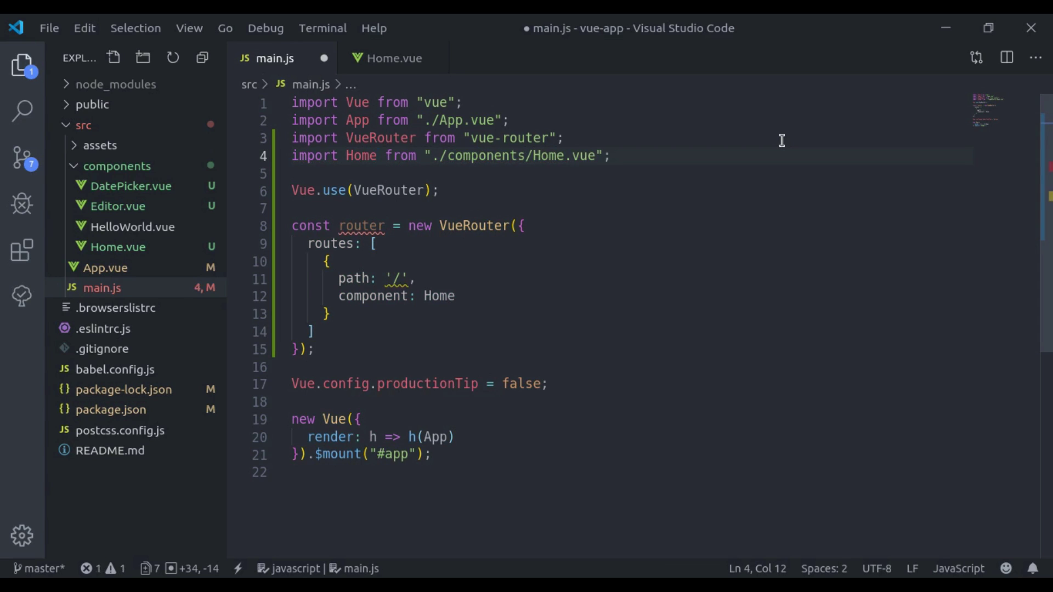
key("ctrl+s")
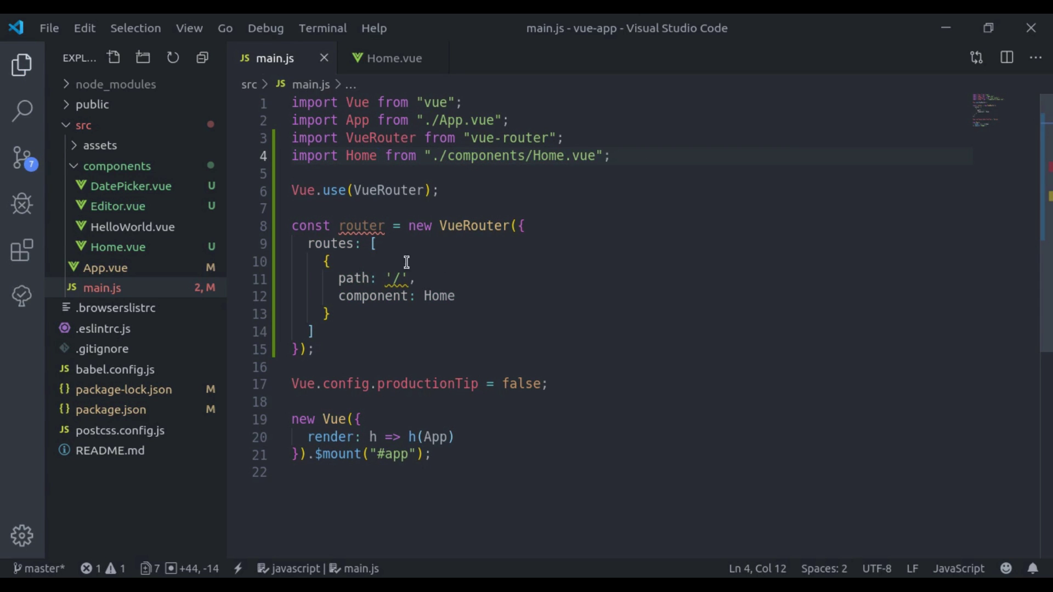
Add router to the options of the root new Vue({}) instance
left_click_drag(323, 261, 373, 329)
key("ctrl+u")
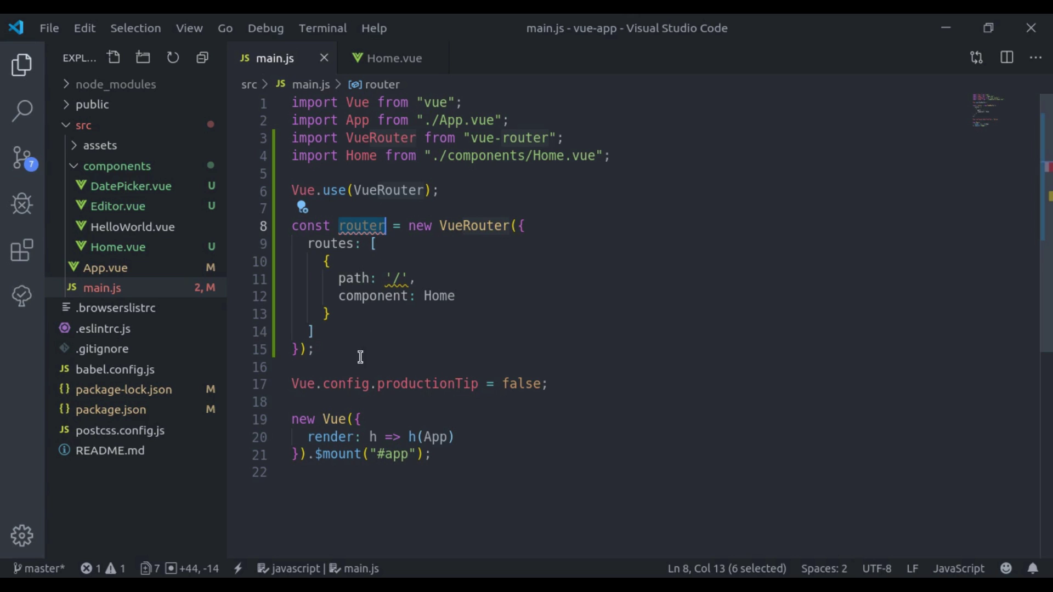
left_click_drag(299, 404, 337, 454)
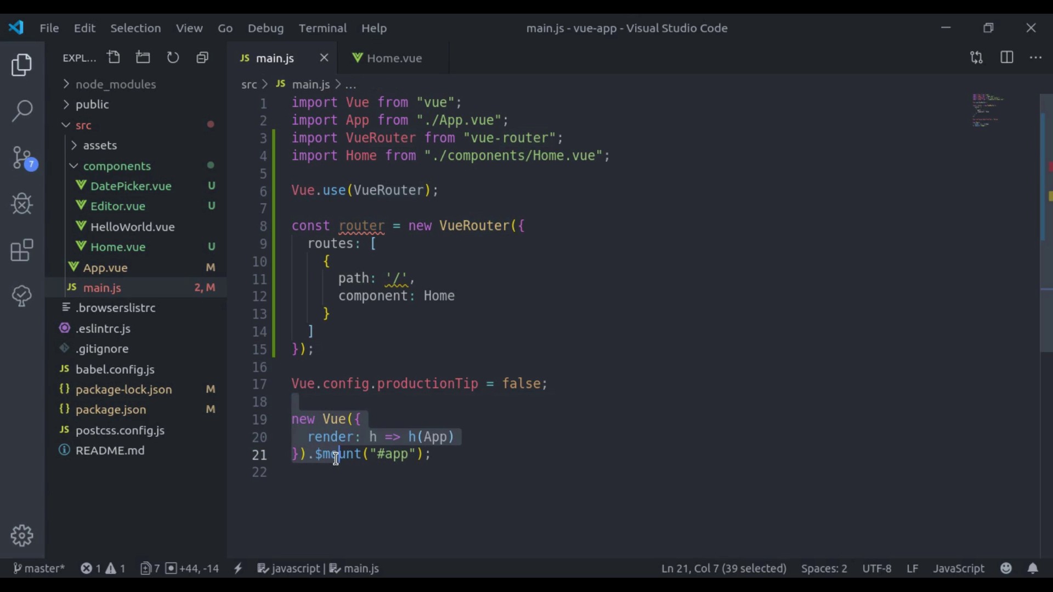
left_click(347, 225)
double_click(347, 225)
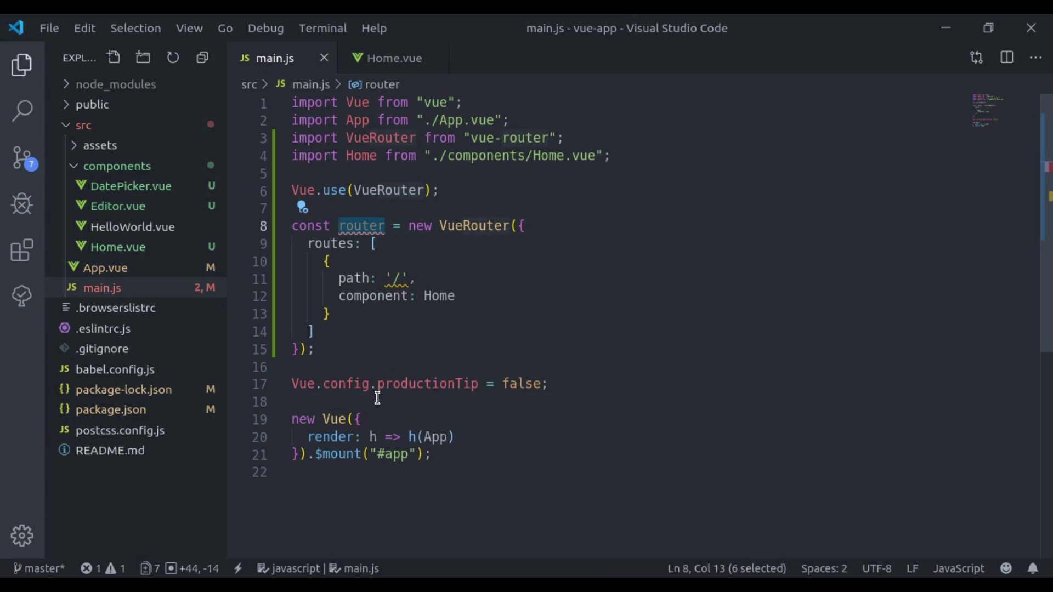
left_click(364, 418)
key("Return")
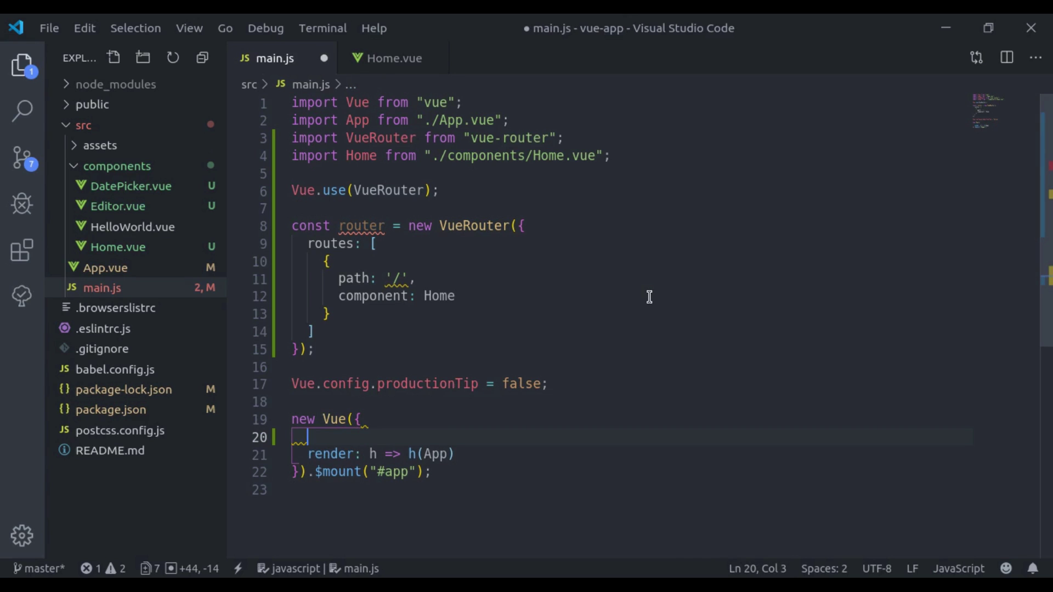
type("router,")
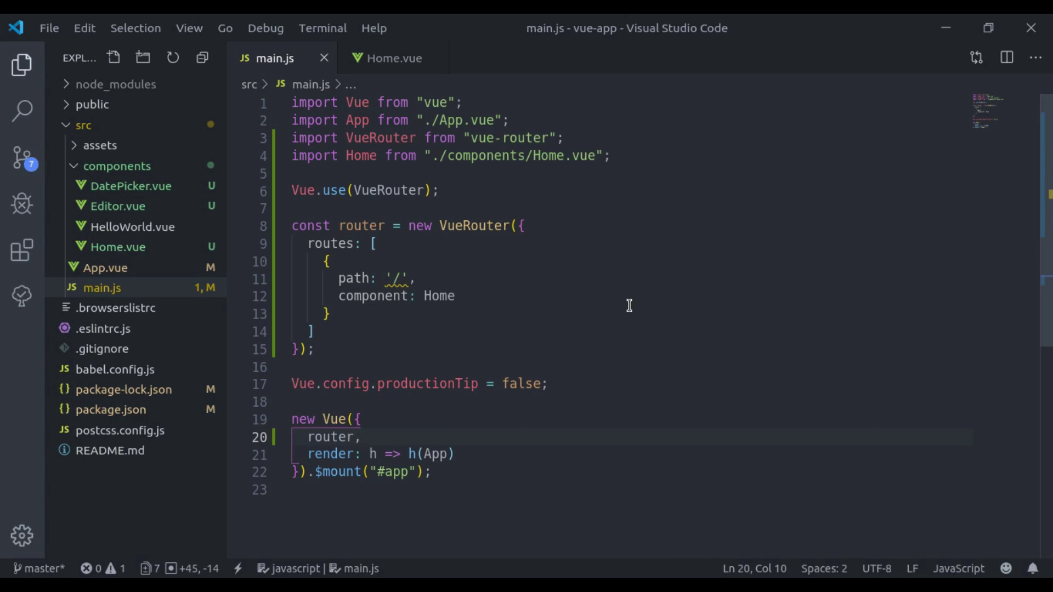
Reload the app in Chrome, then open App.vue
key("alt+Tab")
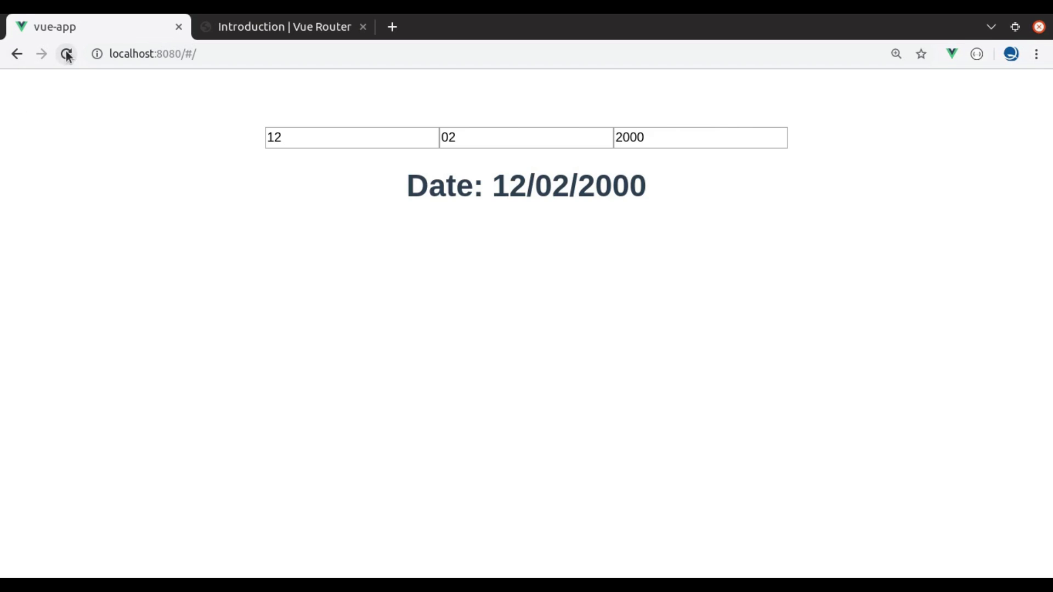
left_click(66, 54)
key("alt+Tab")
left_click(100, 270)
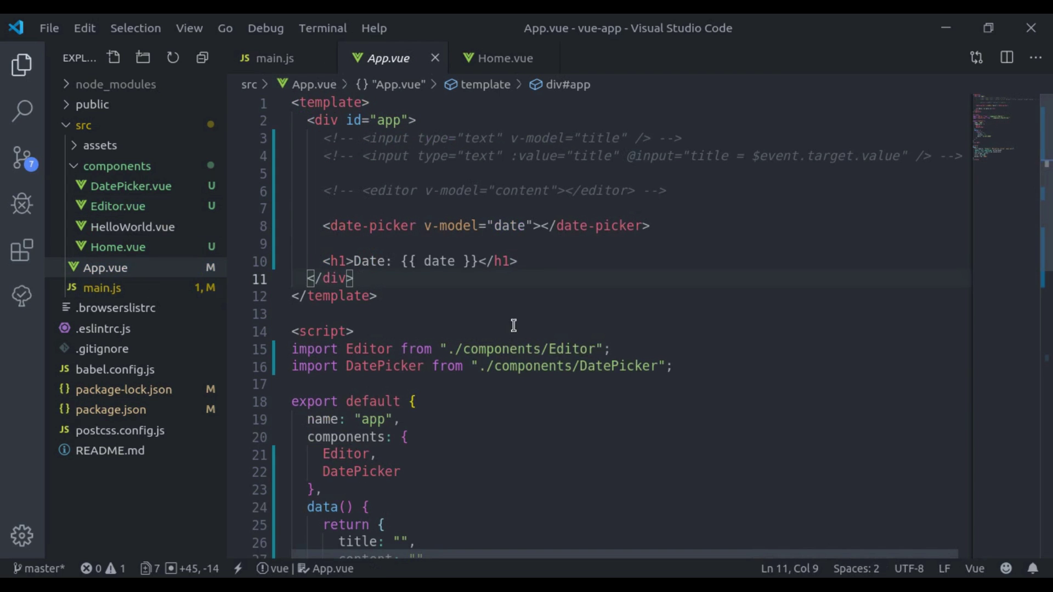
Delete App.vue's template markup, Editor/DatePicker imports and registrations, and title/content/date data fields
left_click_drag(323, 138, 620, 271)
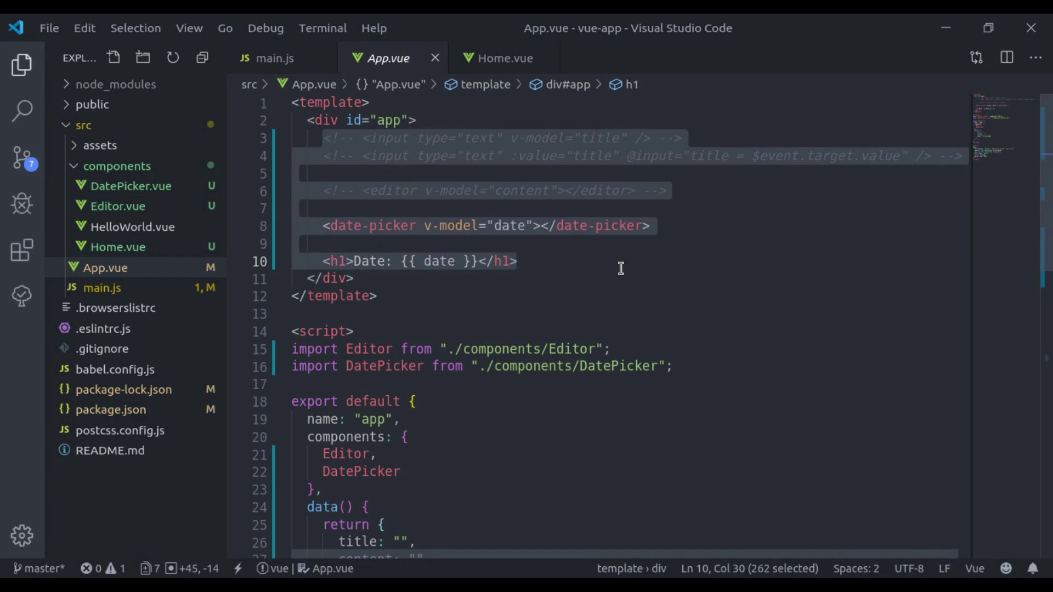
key("BackSpace")
left_click_drag(292, 261, 289, 231)
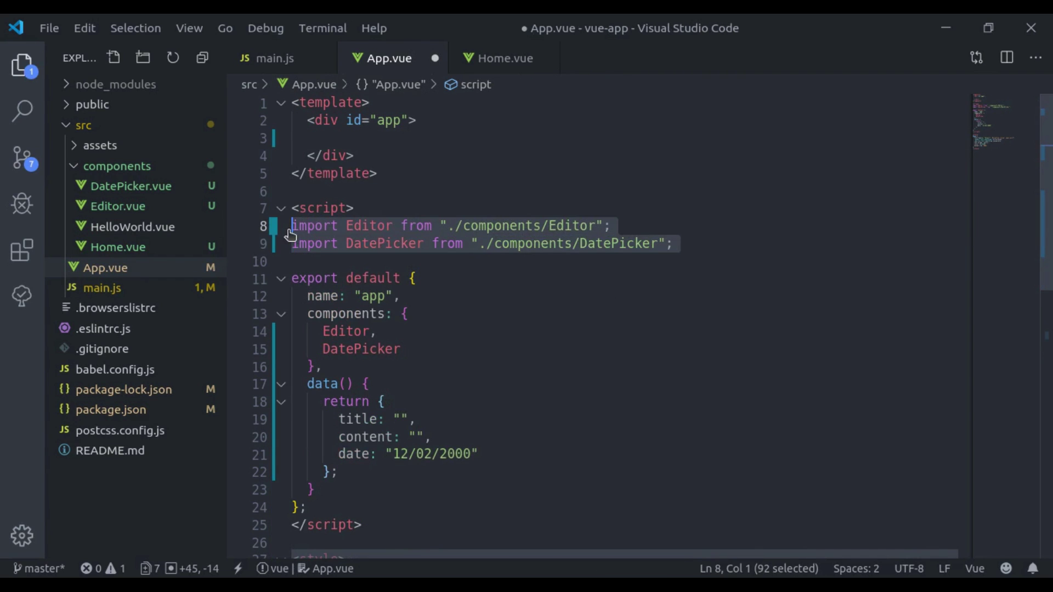
key("BackSpace")
left_click_drag(316, 295, 437, 311)
key("BackSpace")
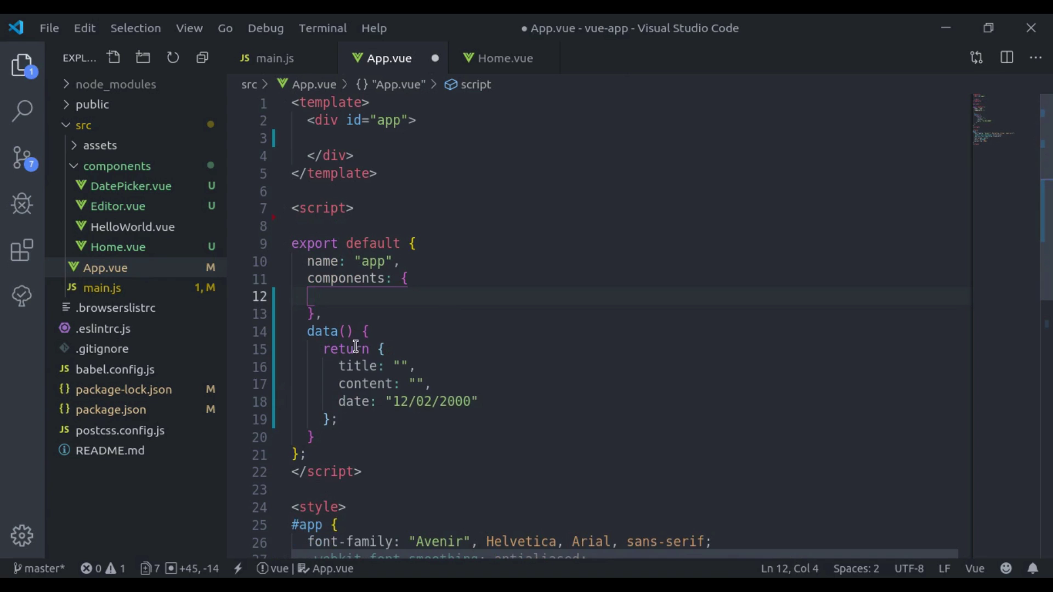
left_click_drag(336, 366, 510, 402)
key("BackSpace")
key("ctrl+s")
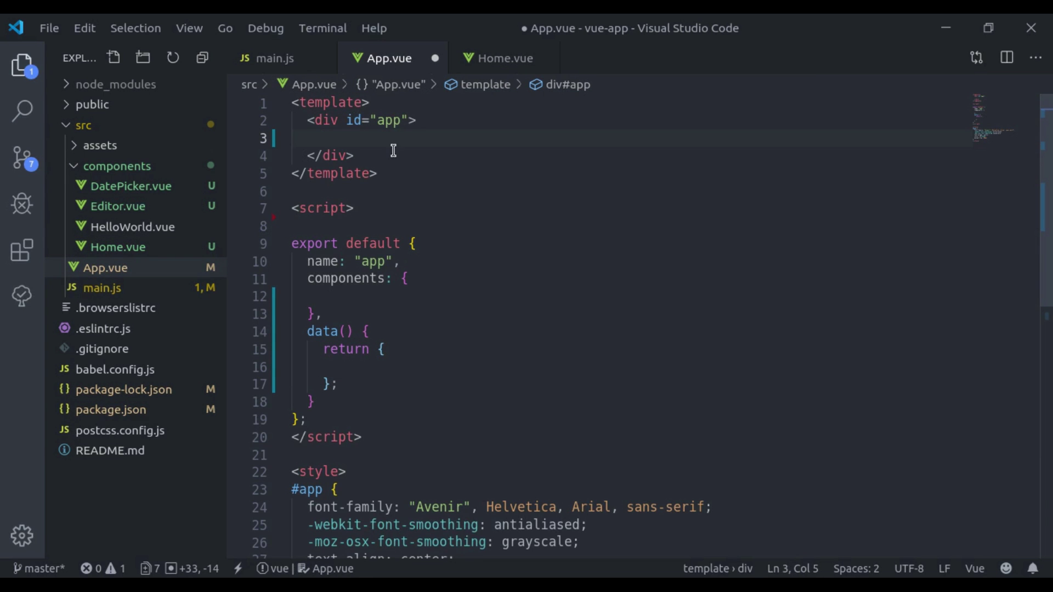
Add <router-view></router-view> inside App.vue's app div and save, comparing with Home.vue
left_click(493, 60)
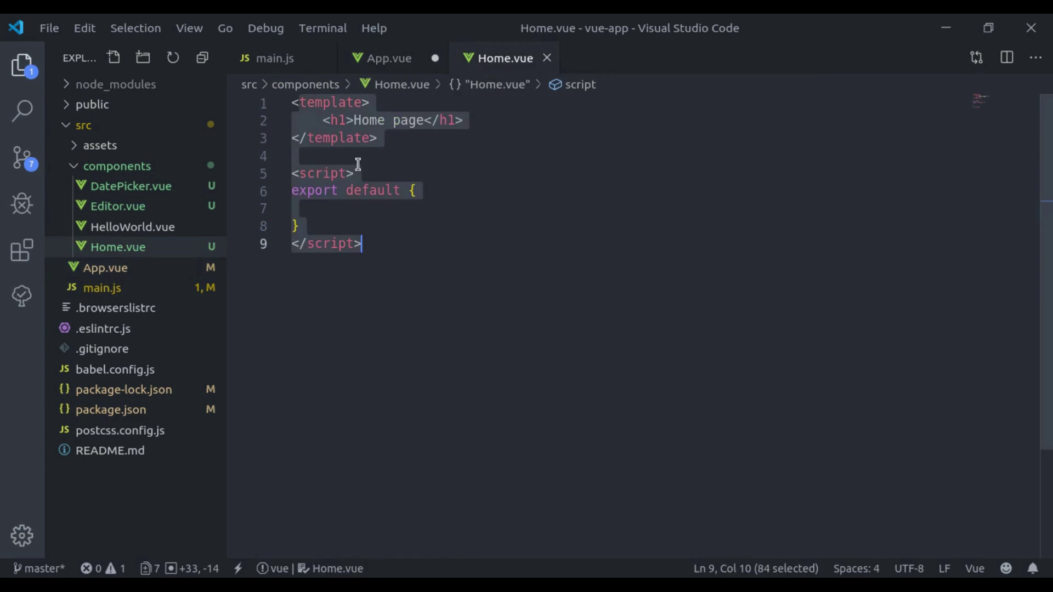
left_click(383, 59)
type("<")
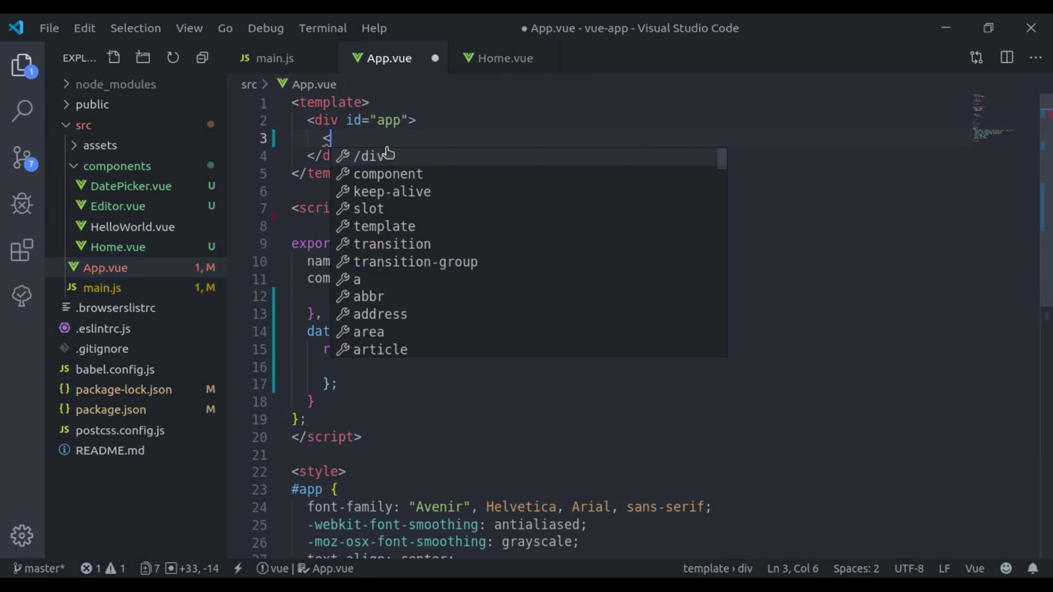
type("router")
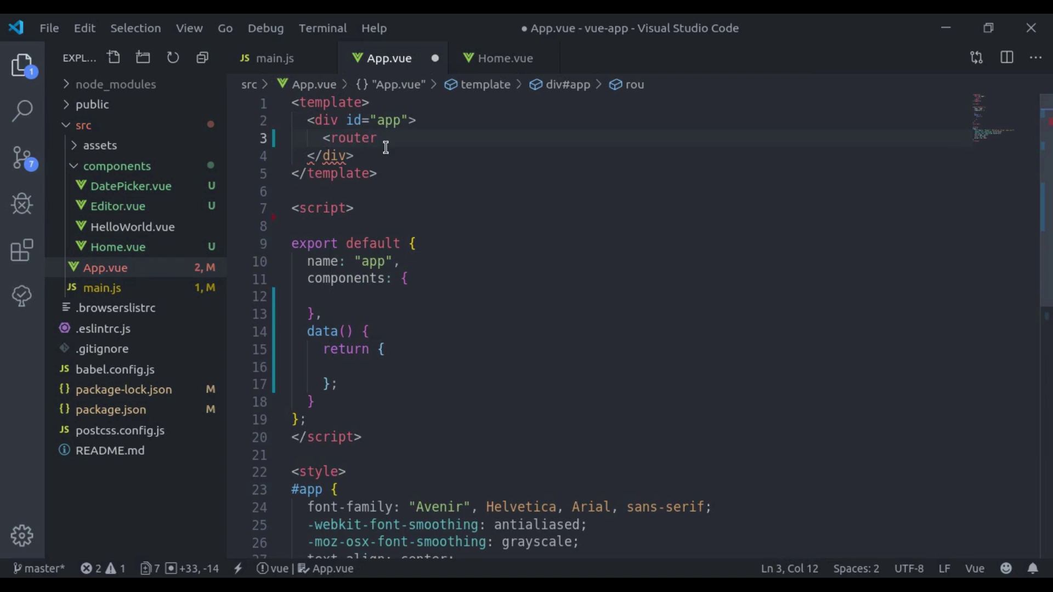
type("-view>")
type("</router-view>")
key("ctrl+s")
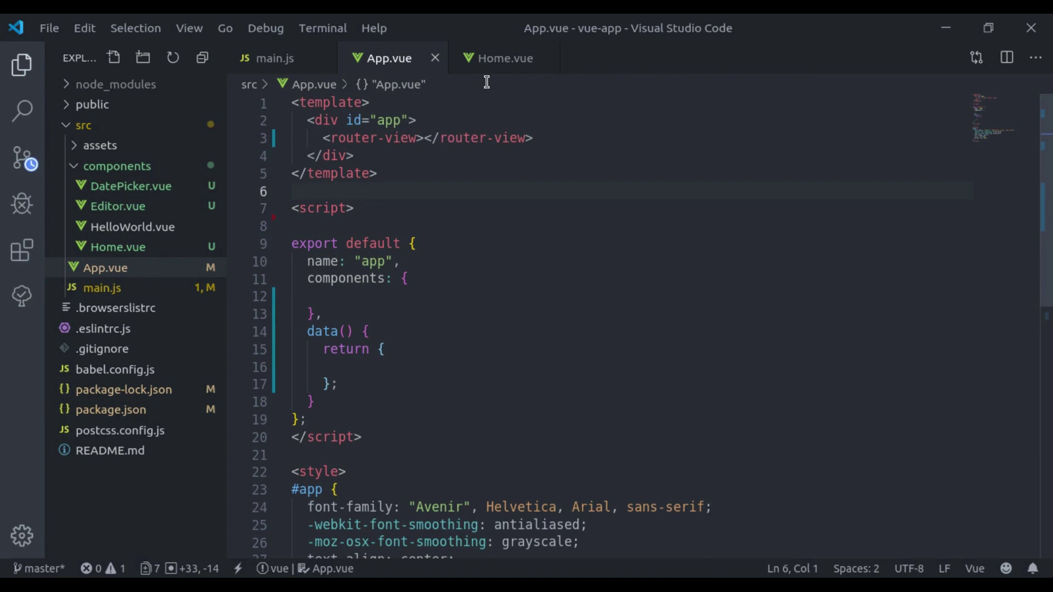
left_click(498, 59)
left_click(368, 222, "shift")
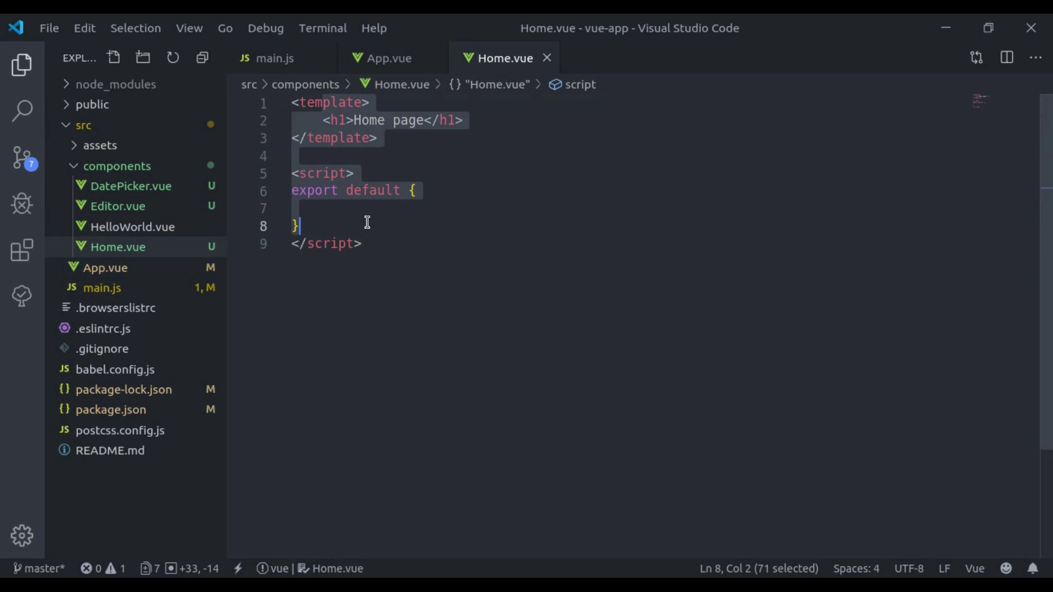
left_click(401, 59)
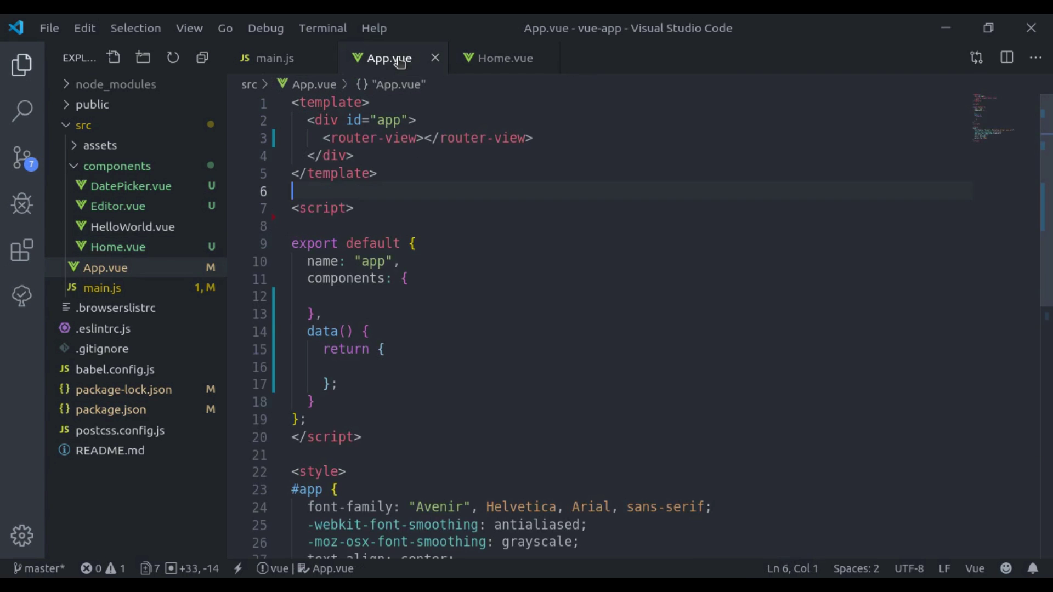
left_click_drag(322, 137, 622, 132)
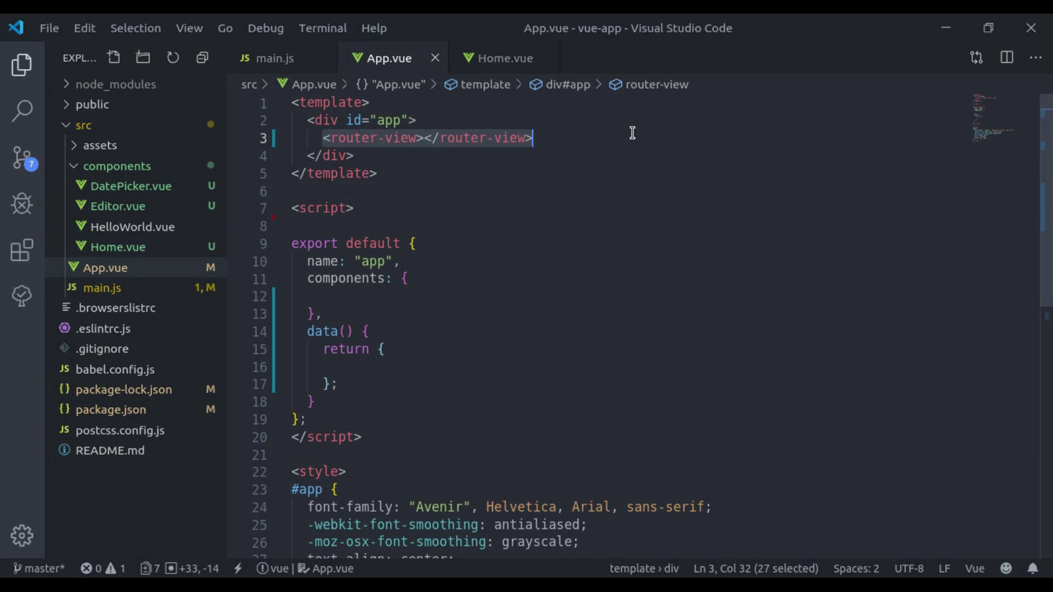
Reload the app in Chrome to see the Home page heading
key("alt+Tab")
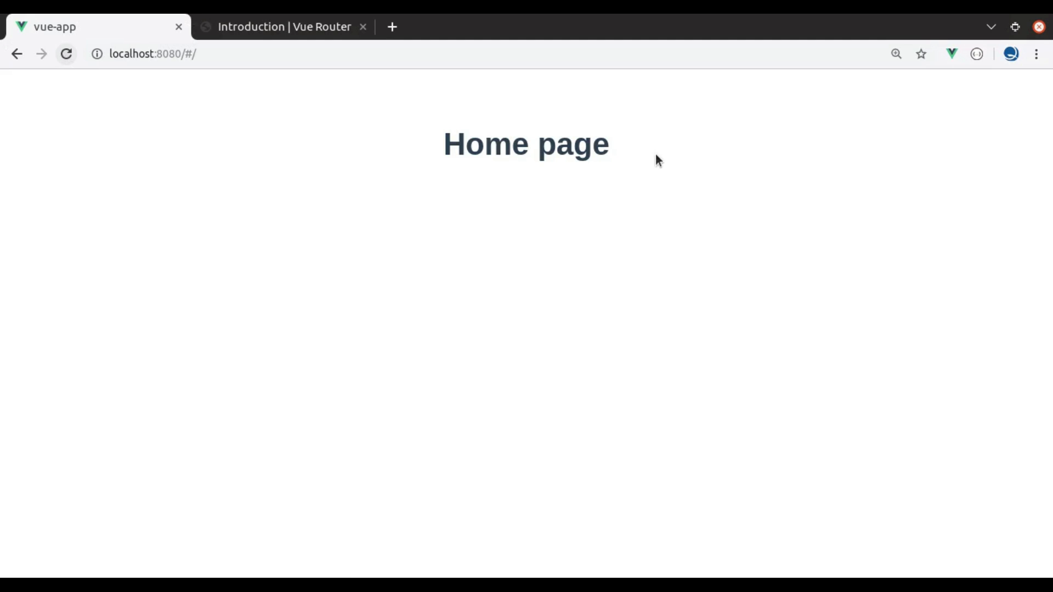
key("ctrl+r")
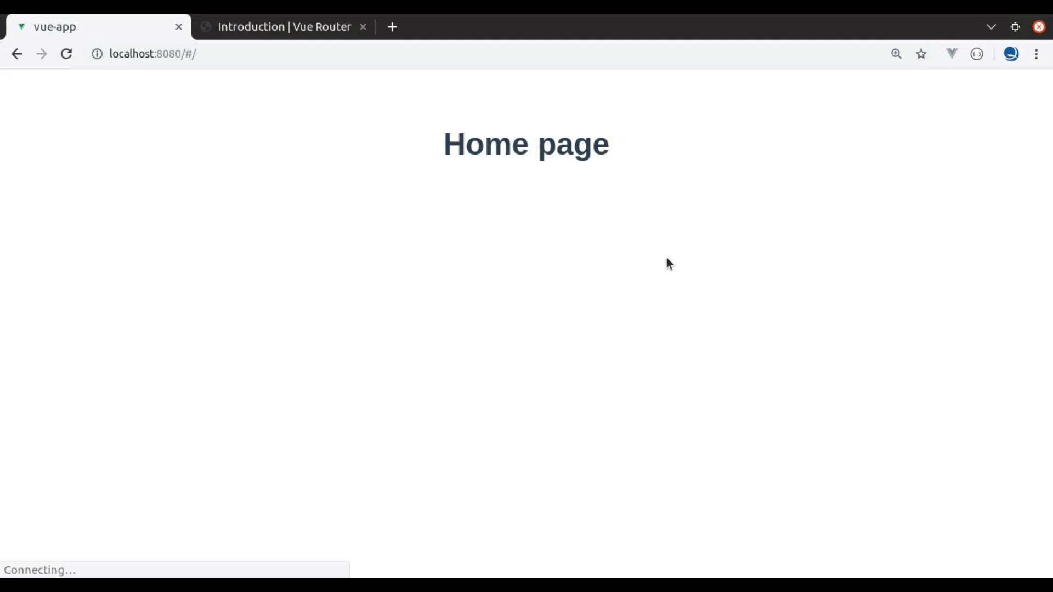
key("alt+Tab")
Add a second route object in main.js with path '/about' and component About
left_click(276, 57)
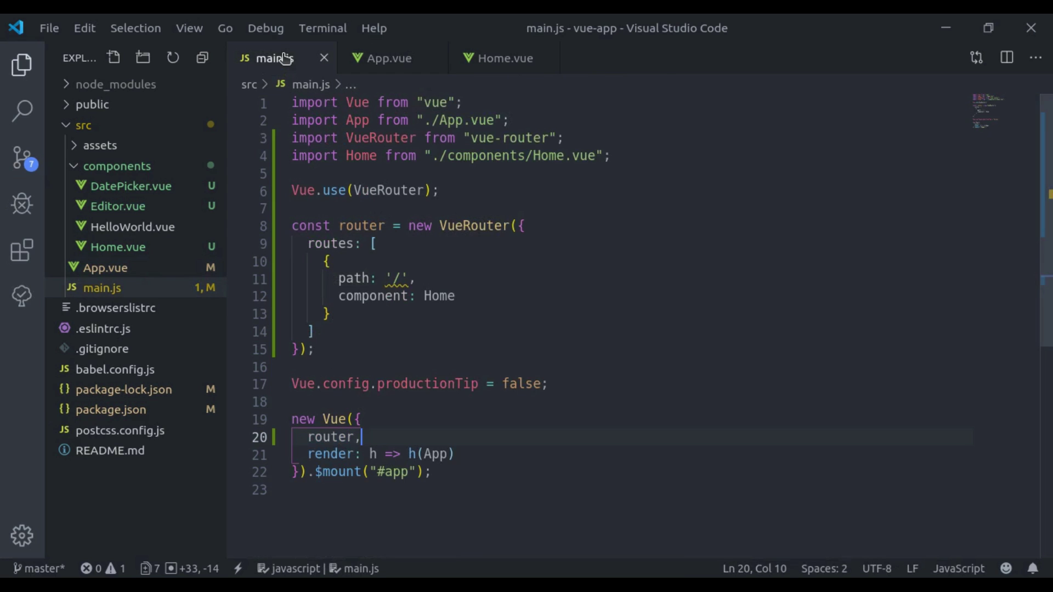
left_click(348, 314)
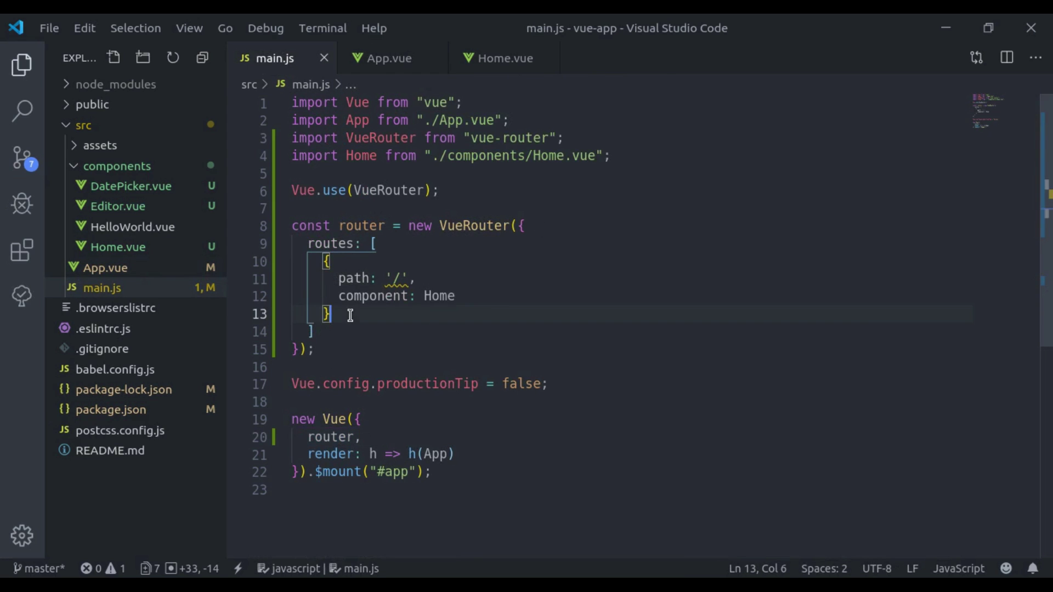
type(",")
key("Return")
type("{")
key("Return")
type("path: ")
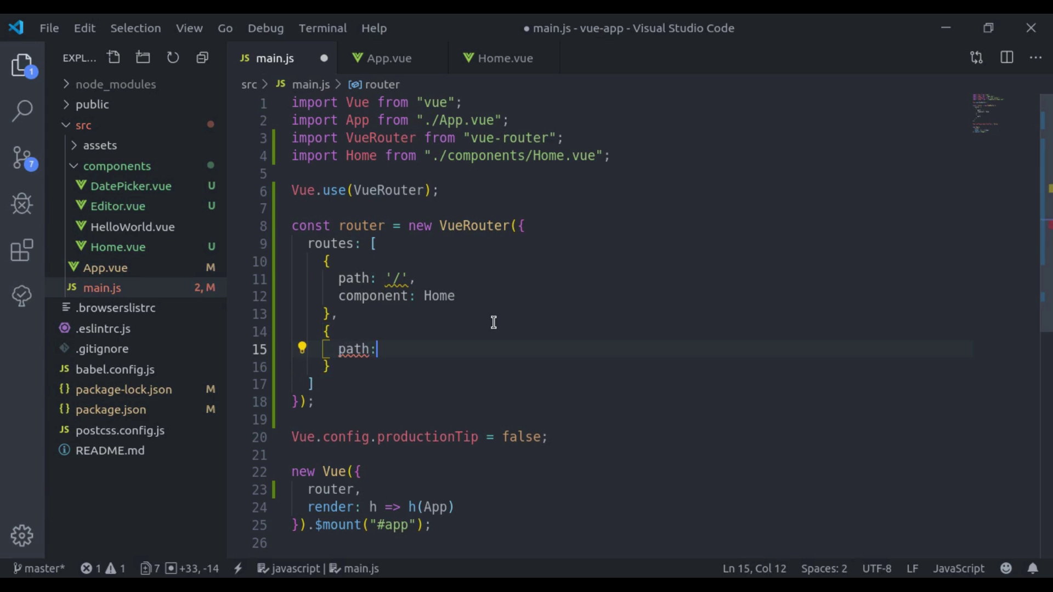
type("'/")
type("about',")
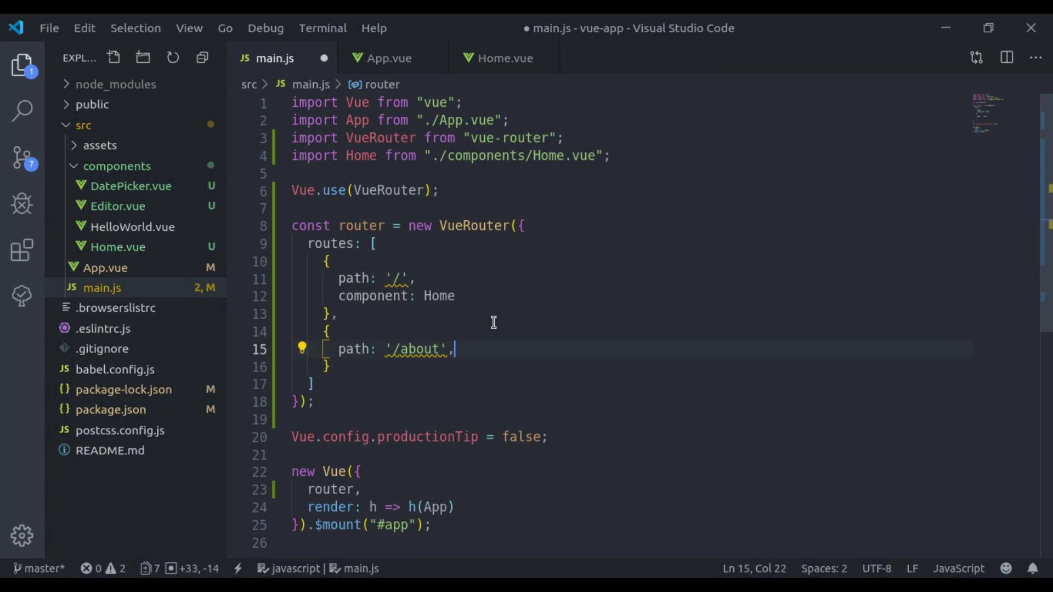
key("Return")
type("comp")
key("Tab")
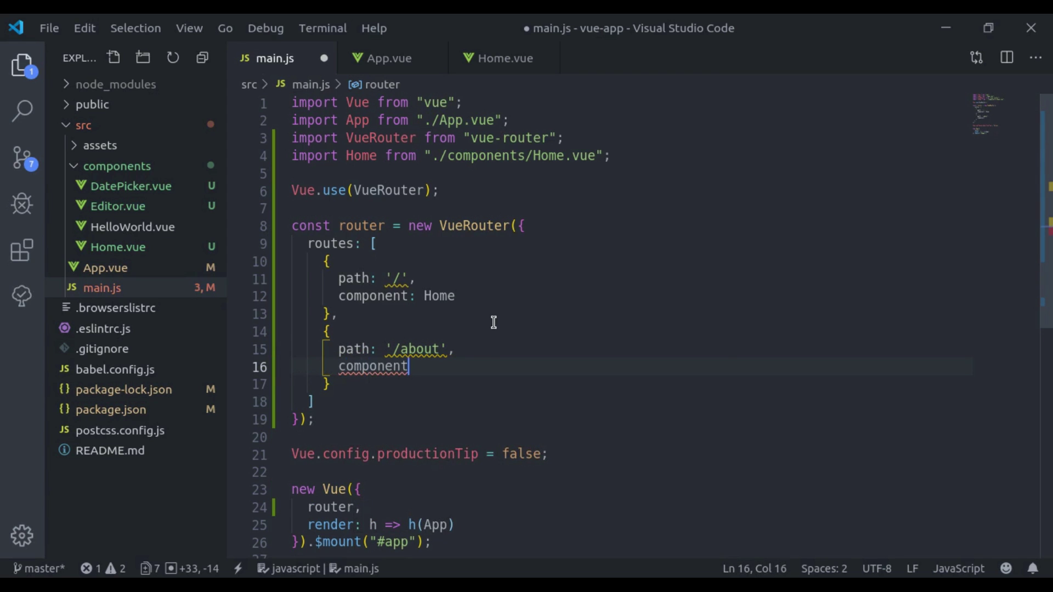
type(": Abou")
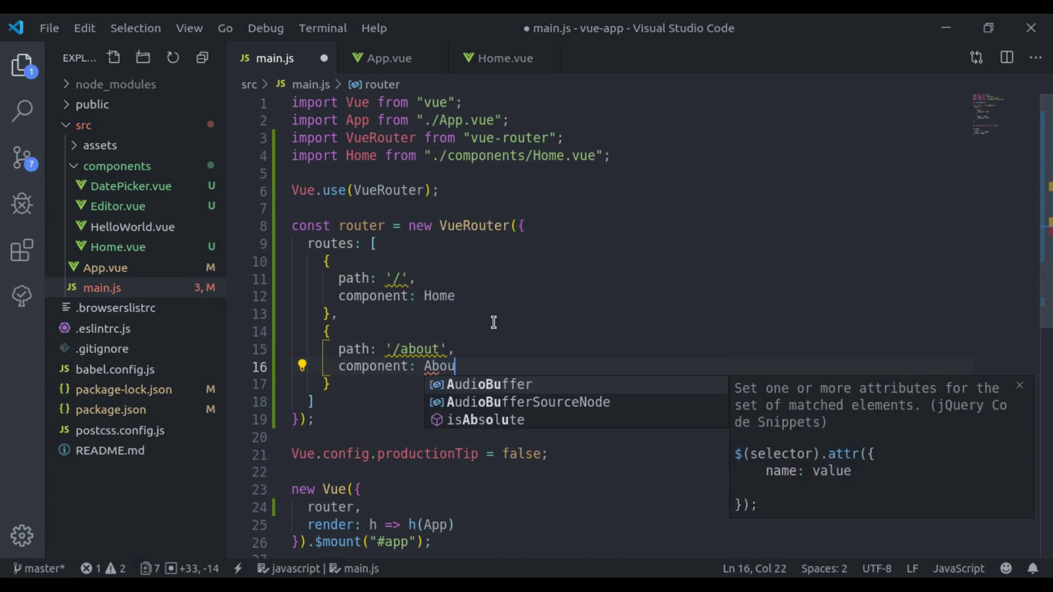
type("t")
double_click(441, 368)
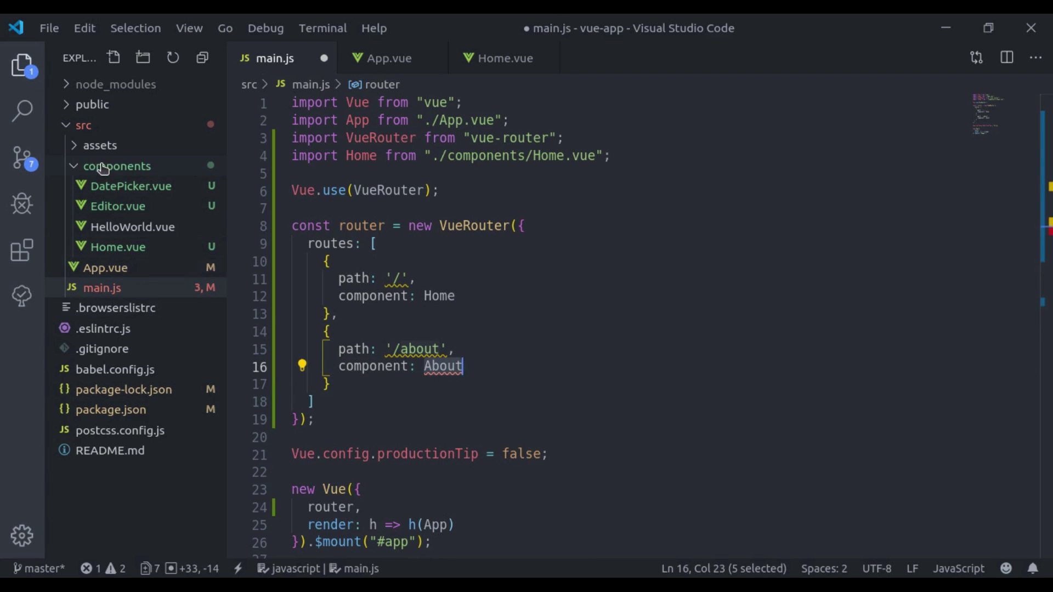
left_click(103, 167)
Create a new About.vue file in the components folder
right_click(103, 168)
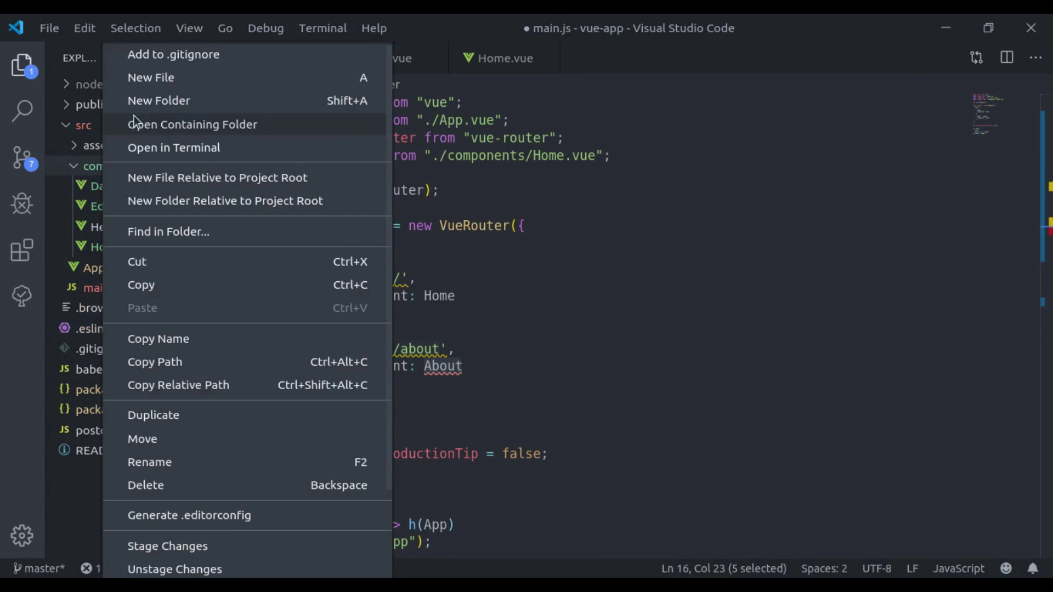
left_click(169, 80)
type("About")
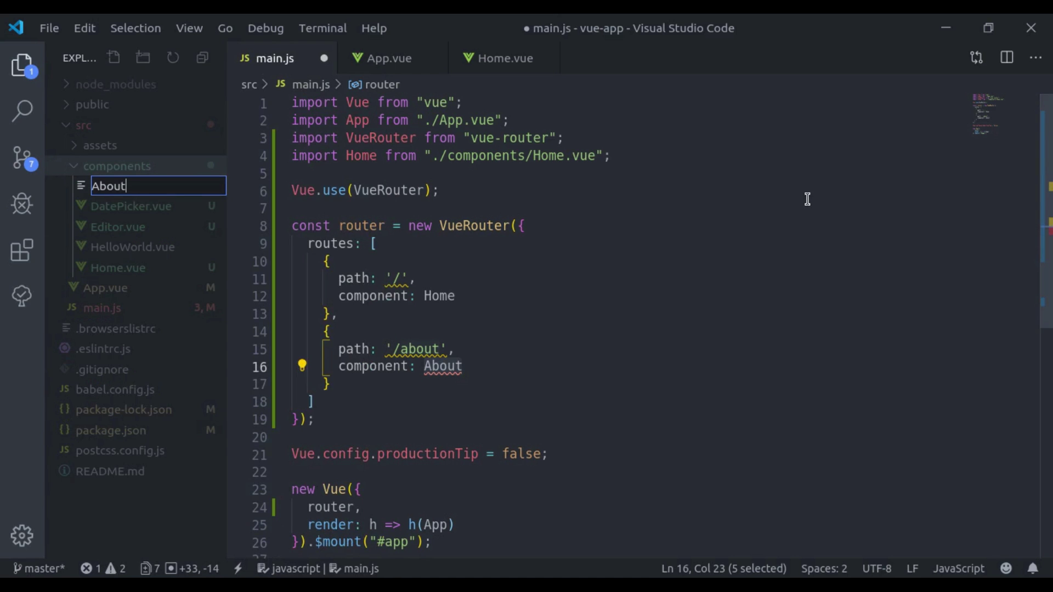
type(".vue")
key("Return")
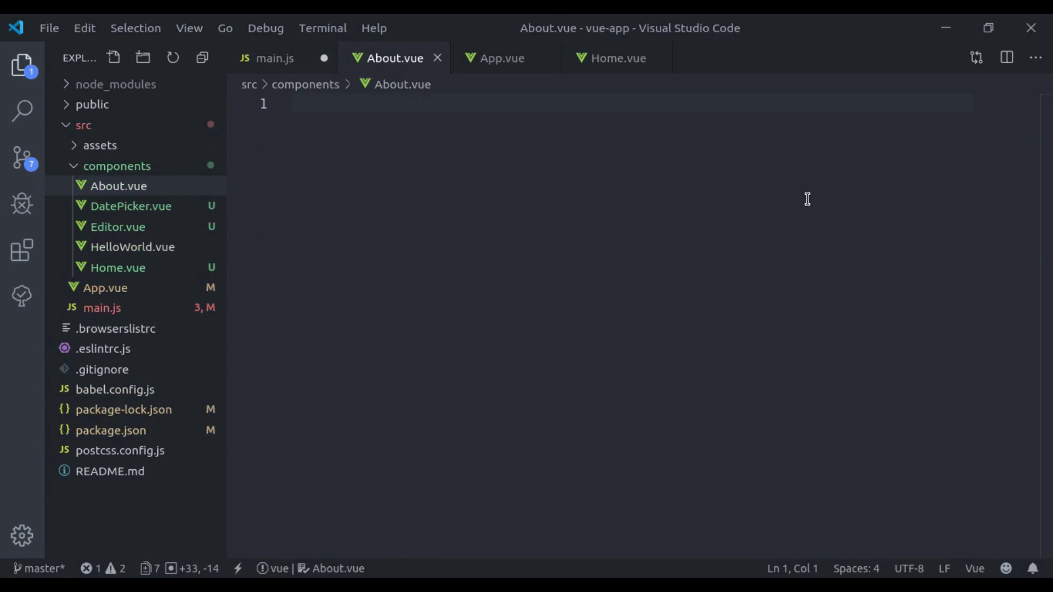
Fill About.vue with Home.vue's code, change Home to About in the heading, and save
left_click(630, 58)
key("ctrl+a")
key("ctrl+c")
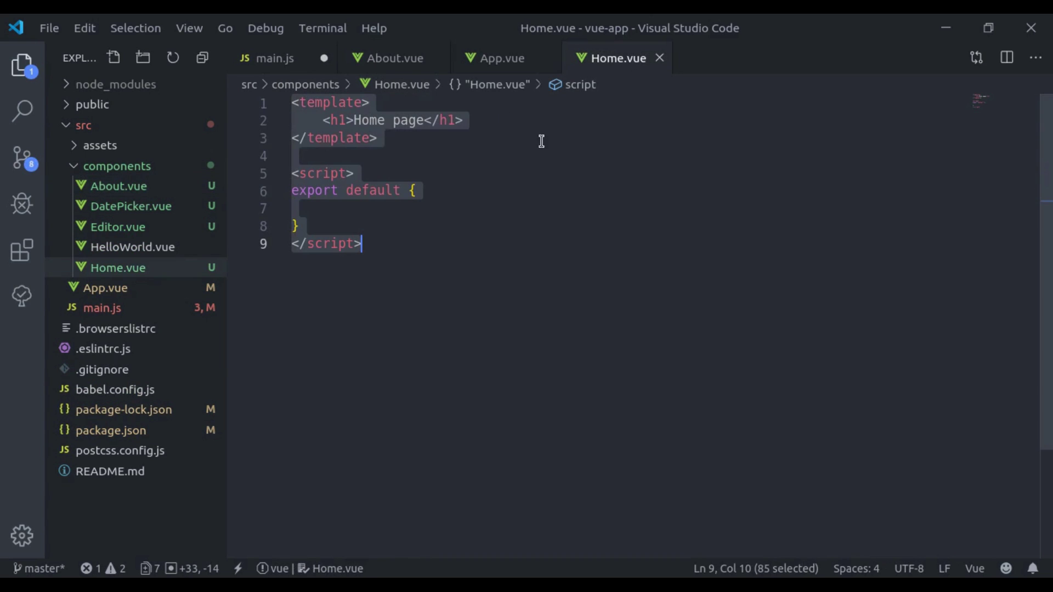
left_click(382, 58)
key("ctrl+v")
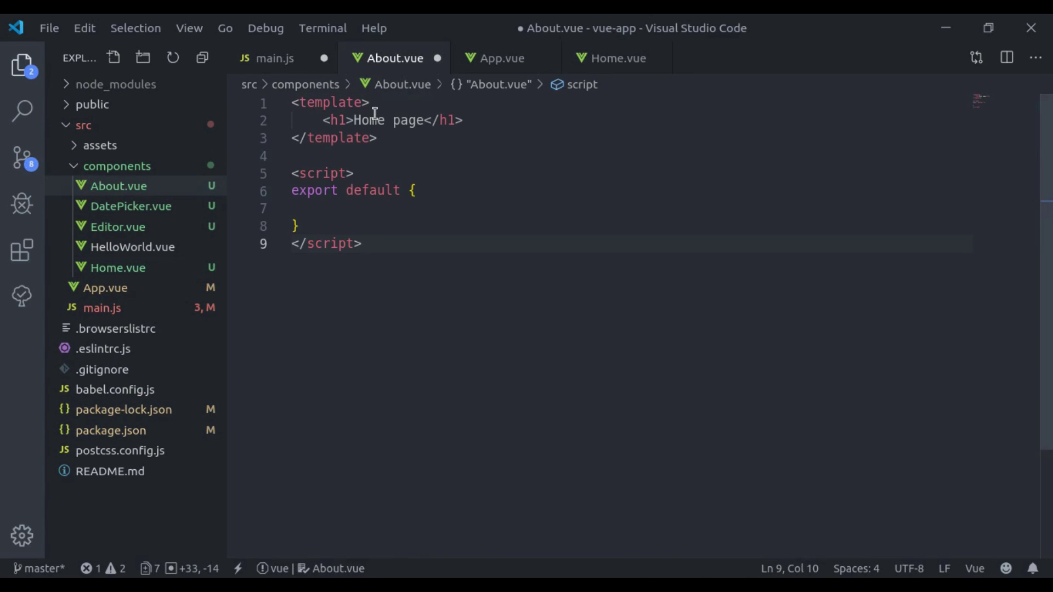
double_click(368, 120)
type("Abou")
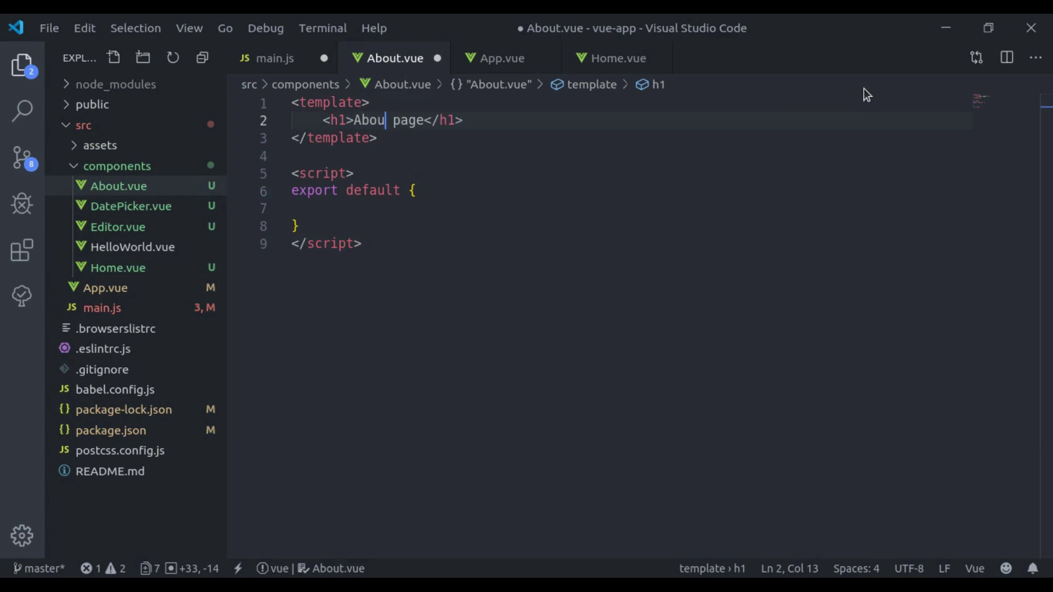
type("t")
key("ctrl+s")
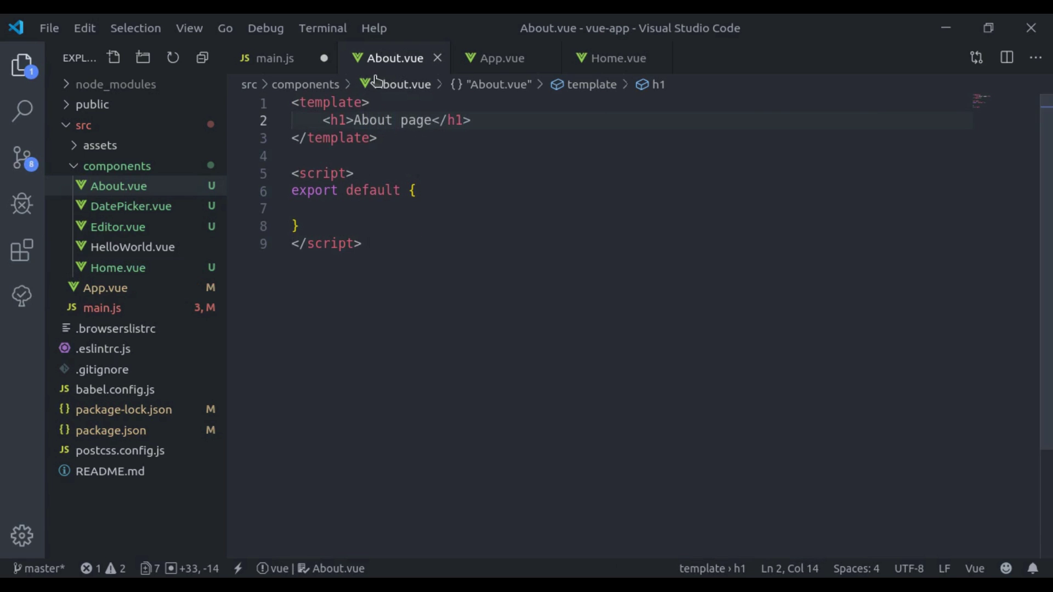
Add an import of About from './components/About.vue' to main.js and save
left_click(276, 58)
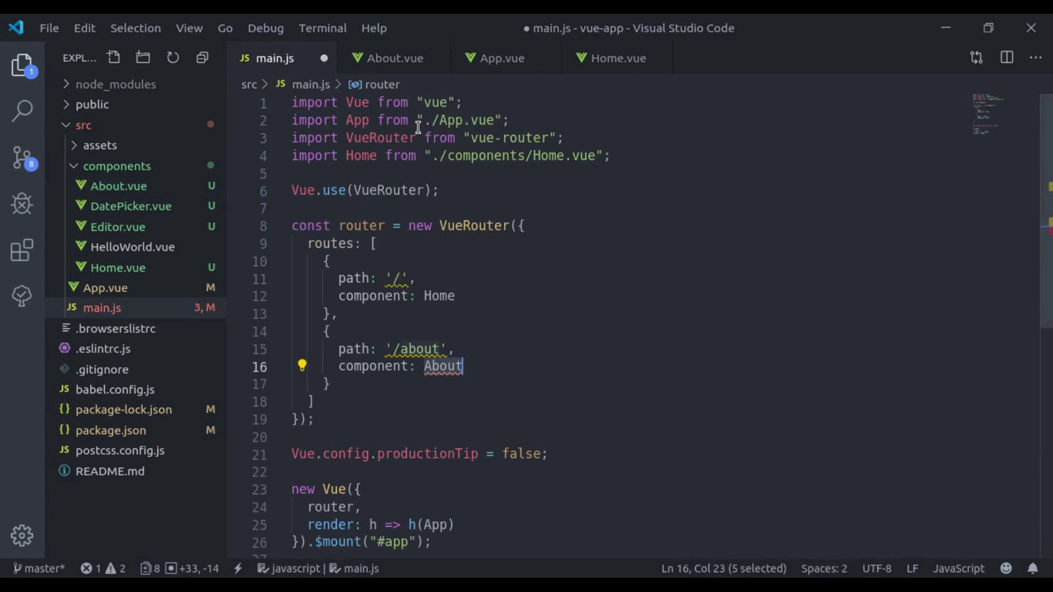
left_click(425, 155)
key("shift+alt+Down")
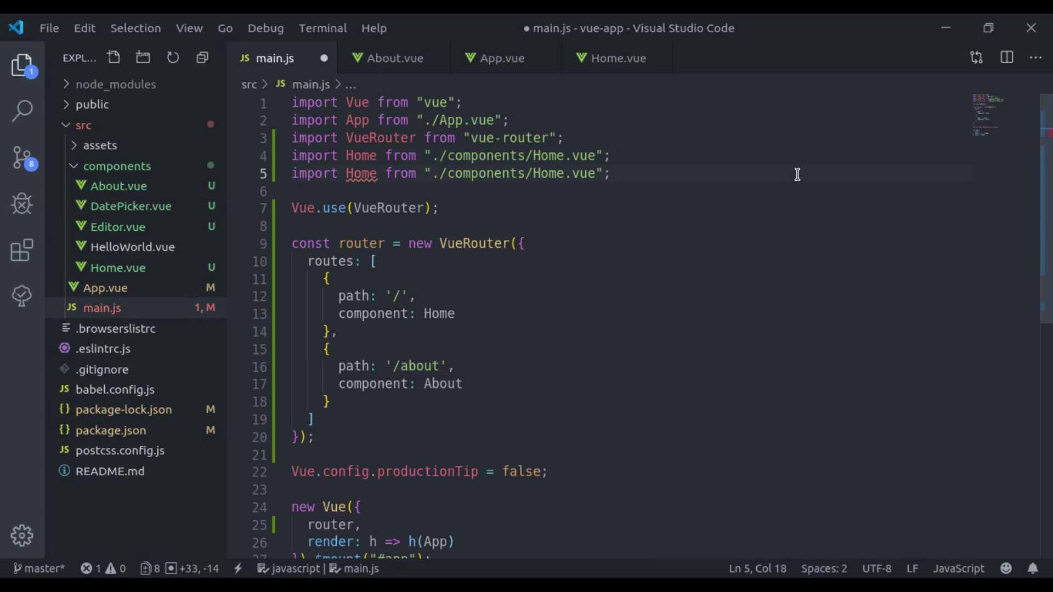
key("Home")
key("ctrl+Right")
key("ctrl+shift+Left")
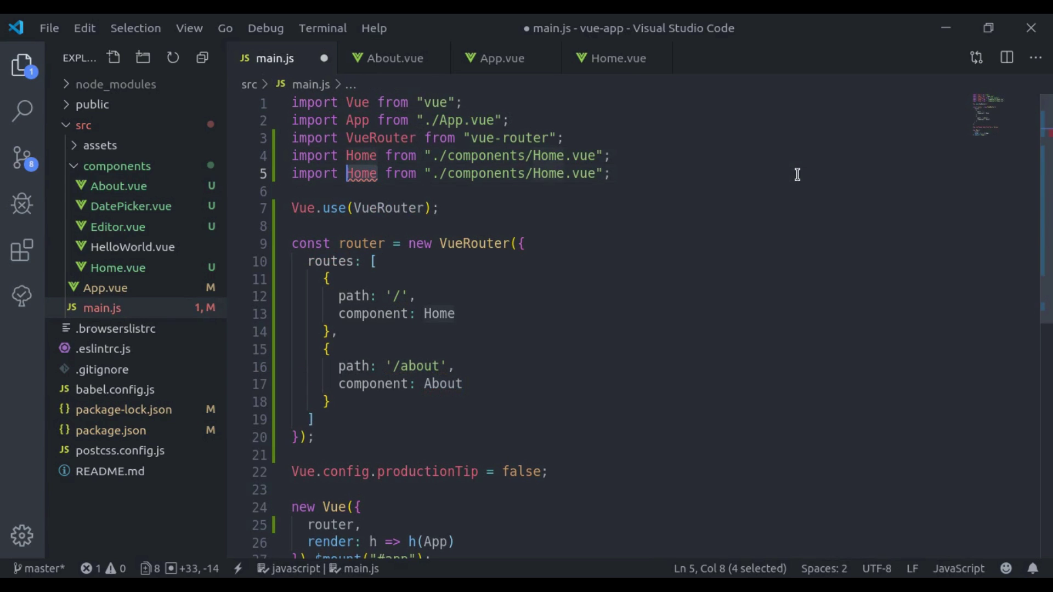
type("About")
key("End")
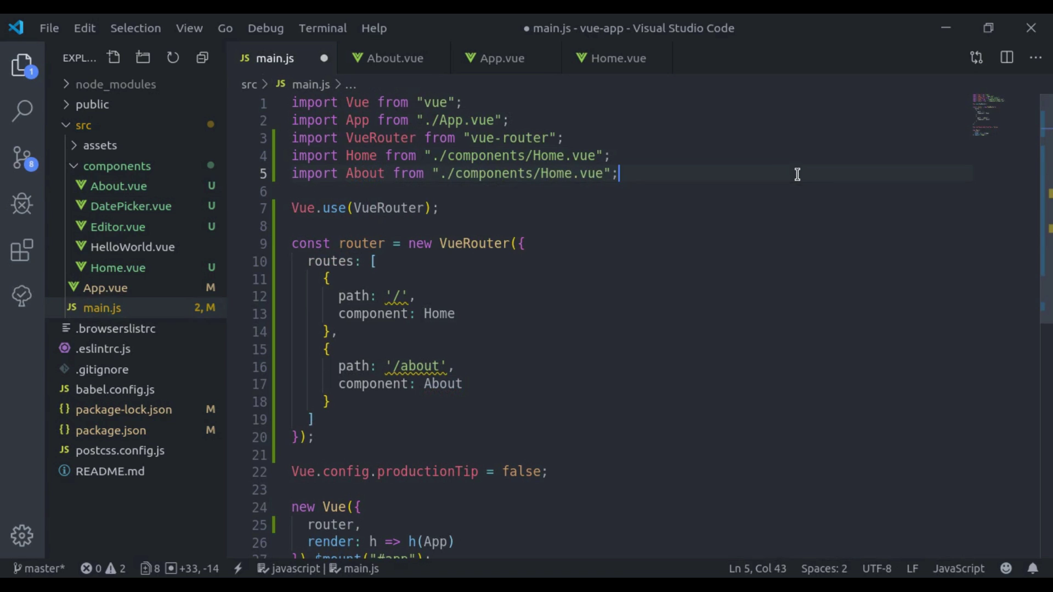
key("ctrl+Left")
key("ctrl+Left")
key("ctrl+shift+Left")
type("About")
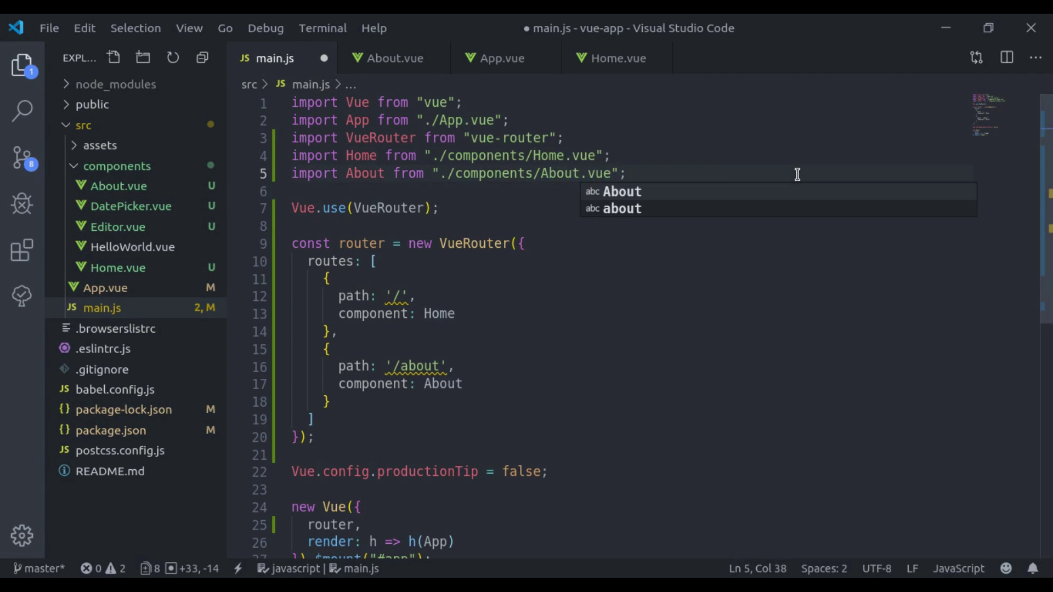
key("ctrl+s")
Check the About name in the /about route, then focus the browser's address bar
double_click(364, 171)
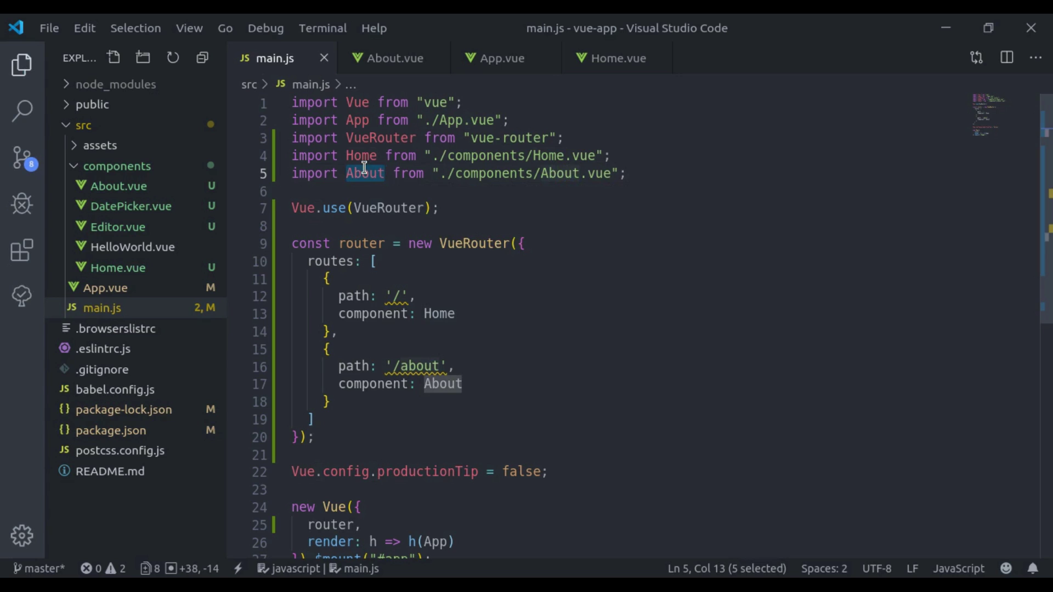
left_click(346, 383)
left_click(486, 368)
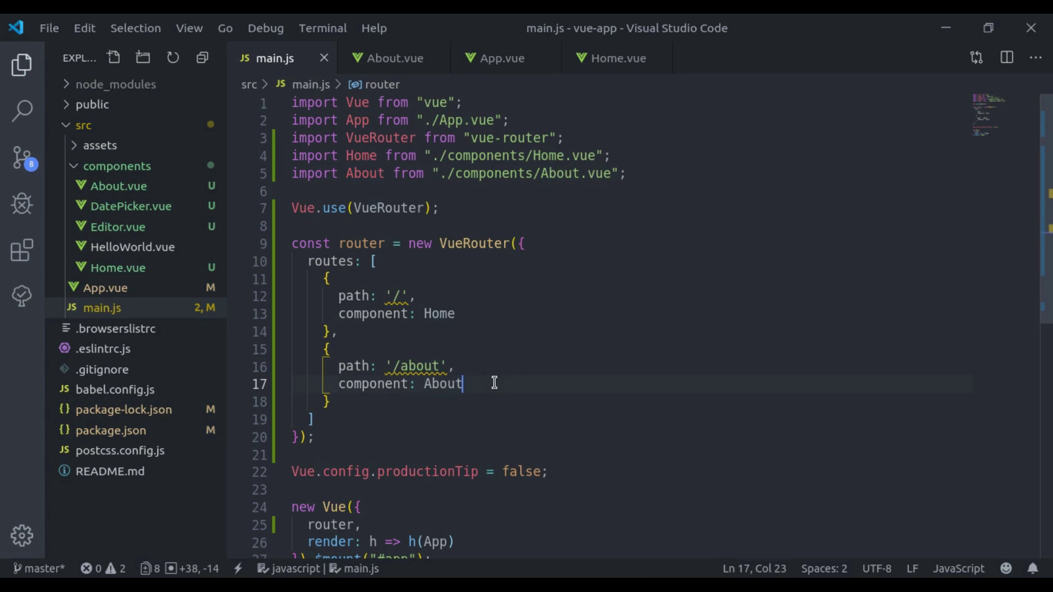
double_click(494, 382)
key("alt+Tab")
left_click(247, 55)
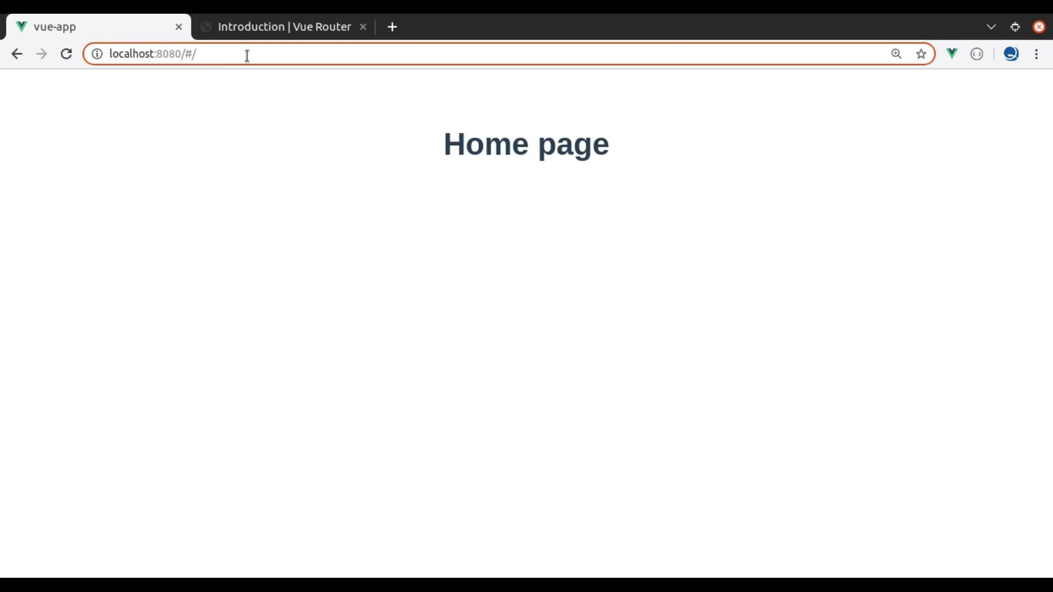
type("about")
Load localhost:8080/#/about, check the About page heading, and select the # in the URL
key("Return")
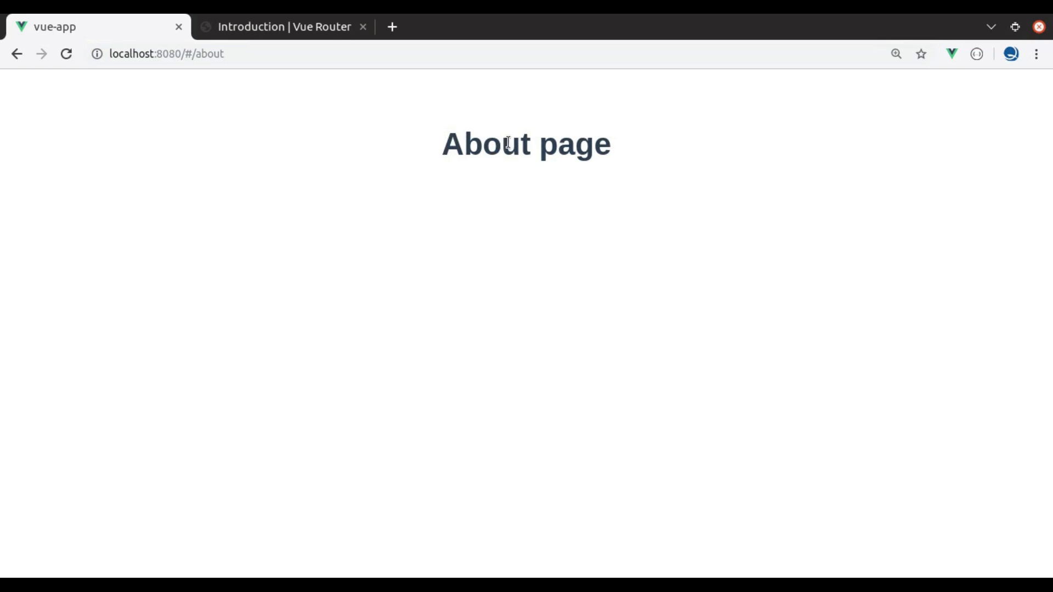
left_click_drag(445, 145, 605, 157)
left_click(595, 175)
double_click(185, 54)
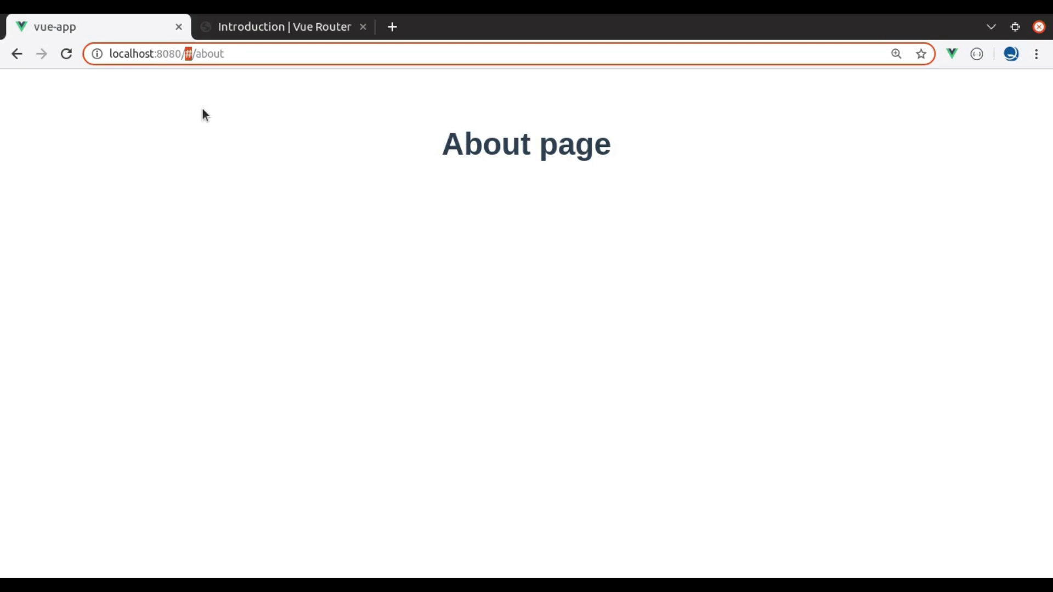
Add mode: 'history' after the routes array in main.js and save
key("alt+Tab")
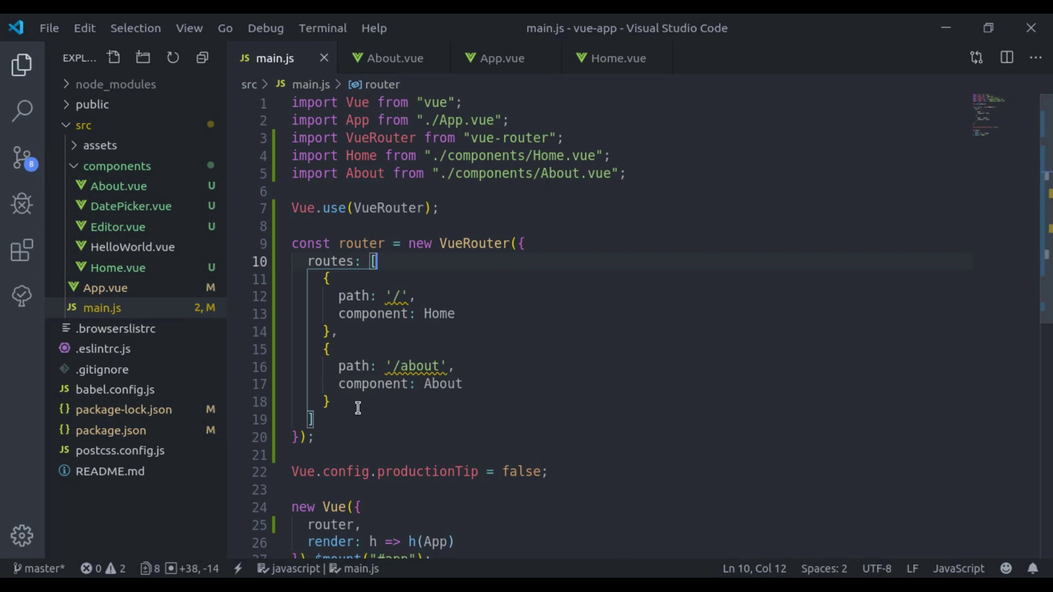
left_click(448, 423)
type(",")
key("Return")
type("mo")
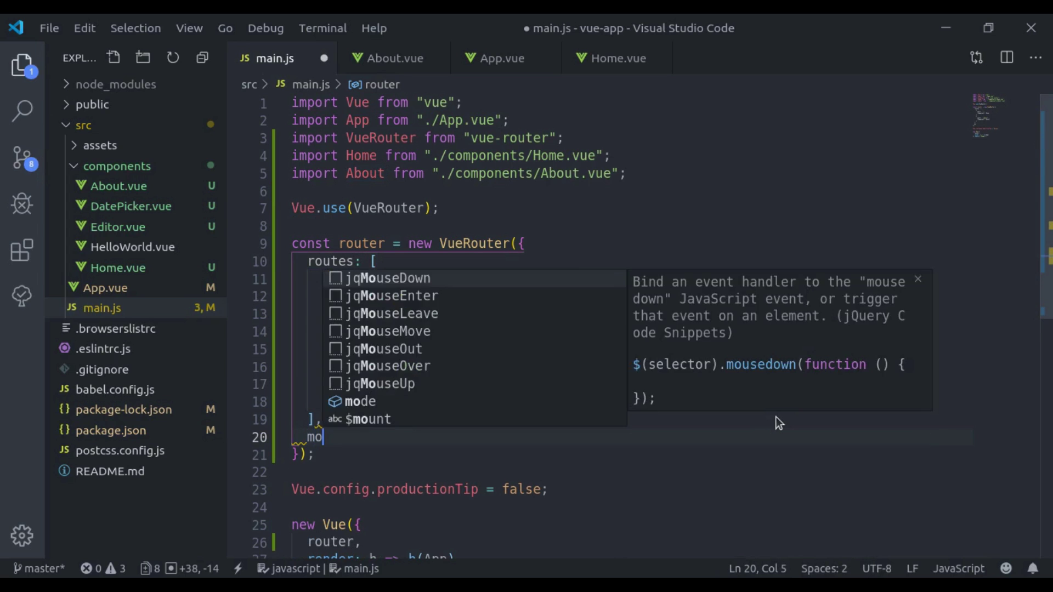
type("de: '")
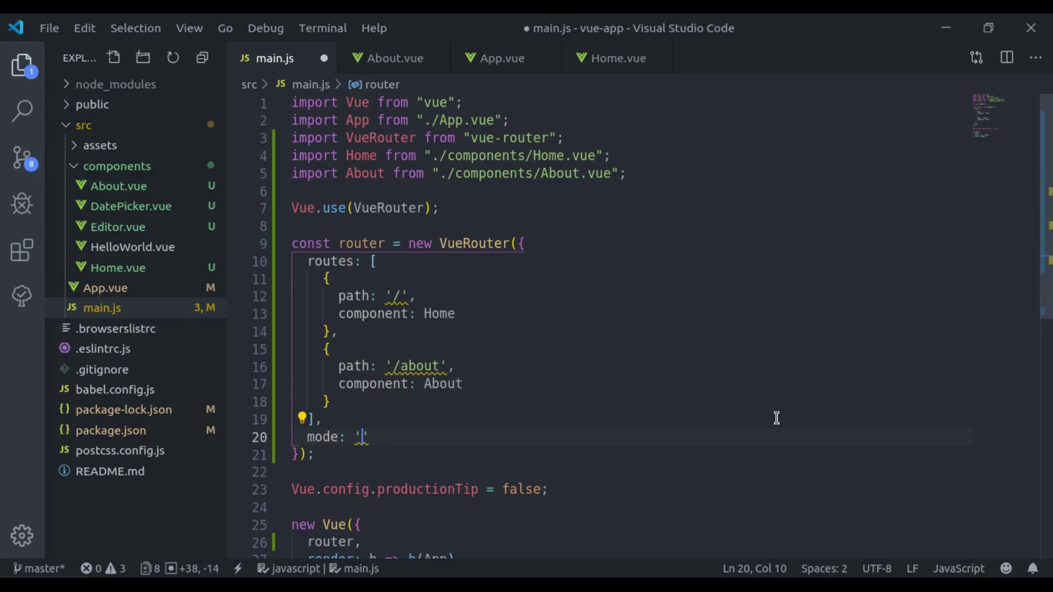
type("history")
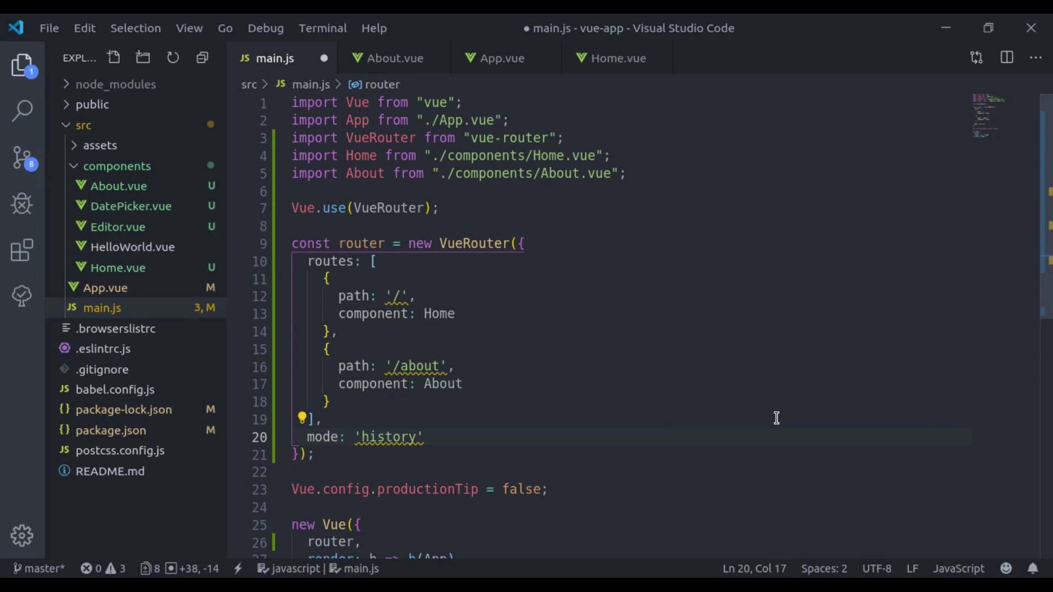
key("ctrl+s")
key("alt+Tab")
Remove /#/about from the URL, then load localhost:8080/about without the hash
left_click_drag(182, 55, 256, 51)
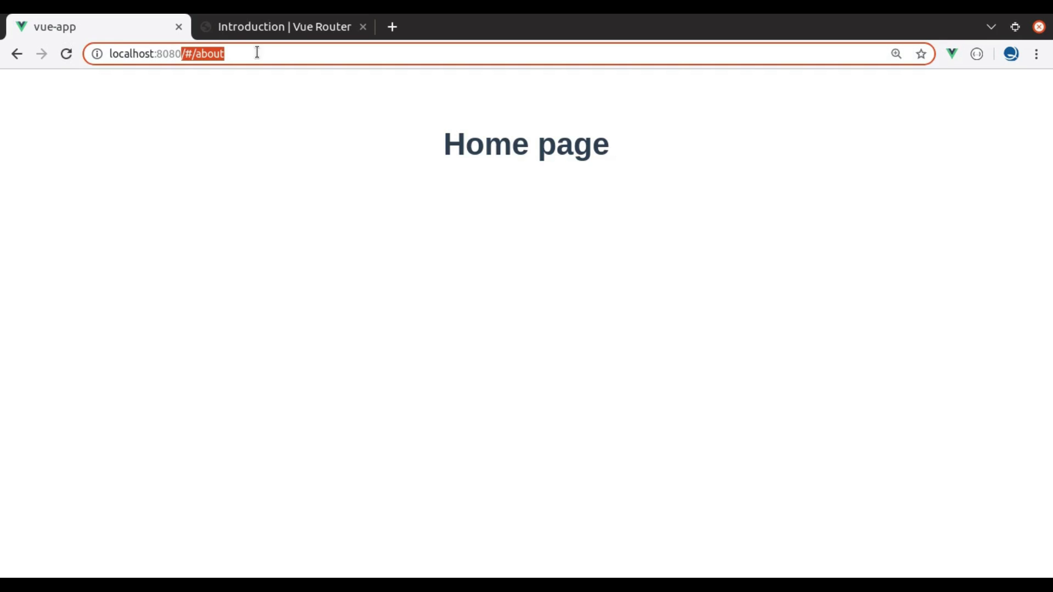
key("BackSpace")
key("Return")
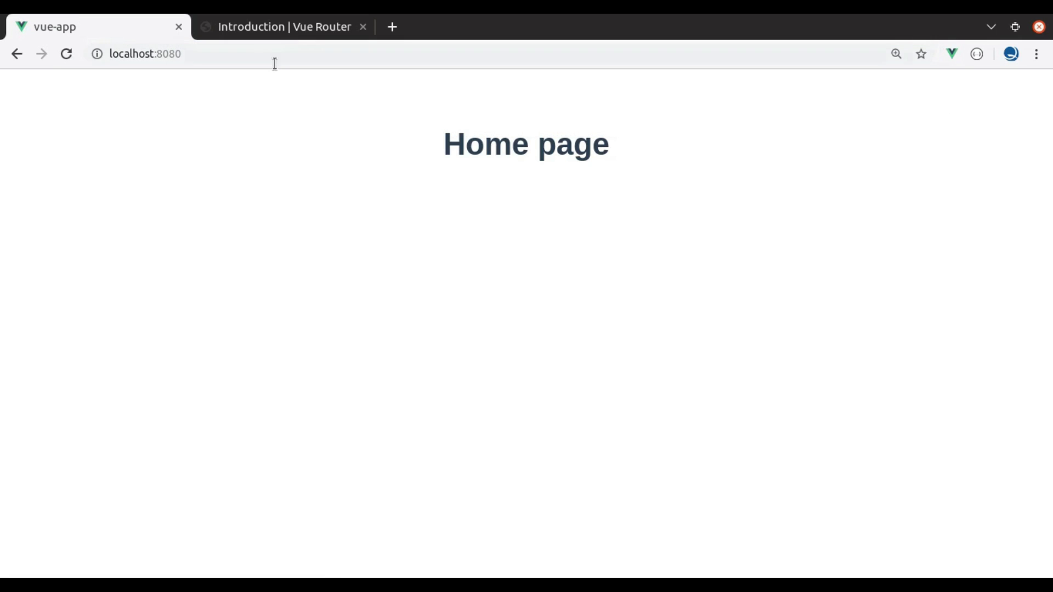
left_click(221, 52)
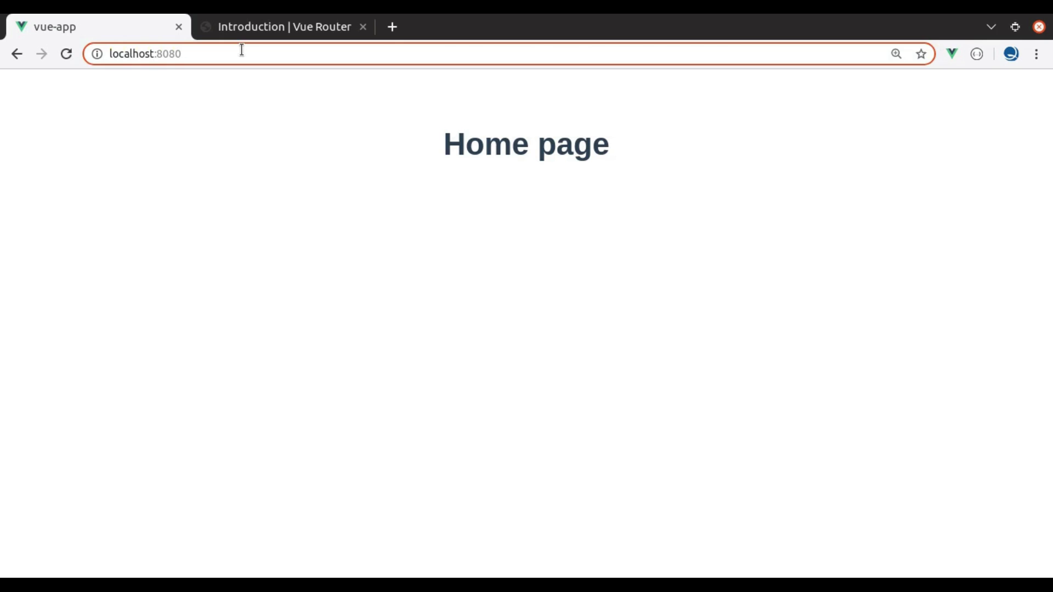
type("/about")
key("Return")
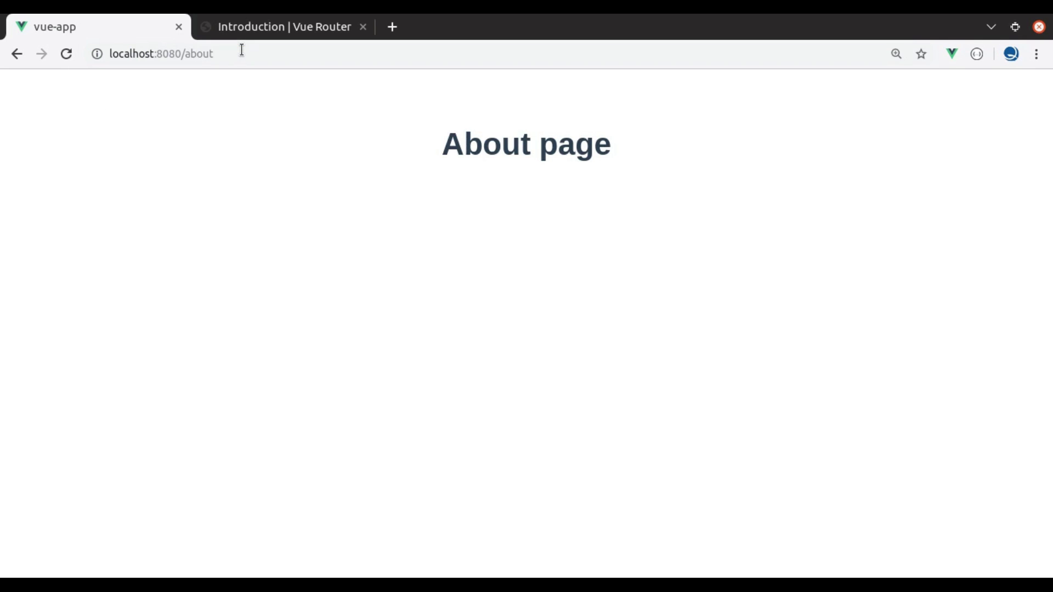
Create a new routes.js file in the src folder
key("alt+Tab")
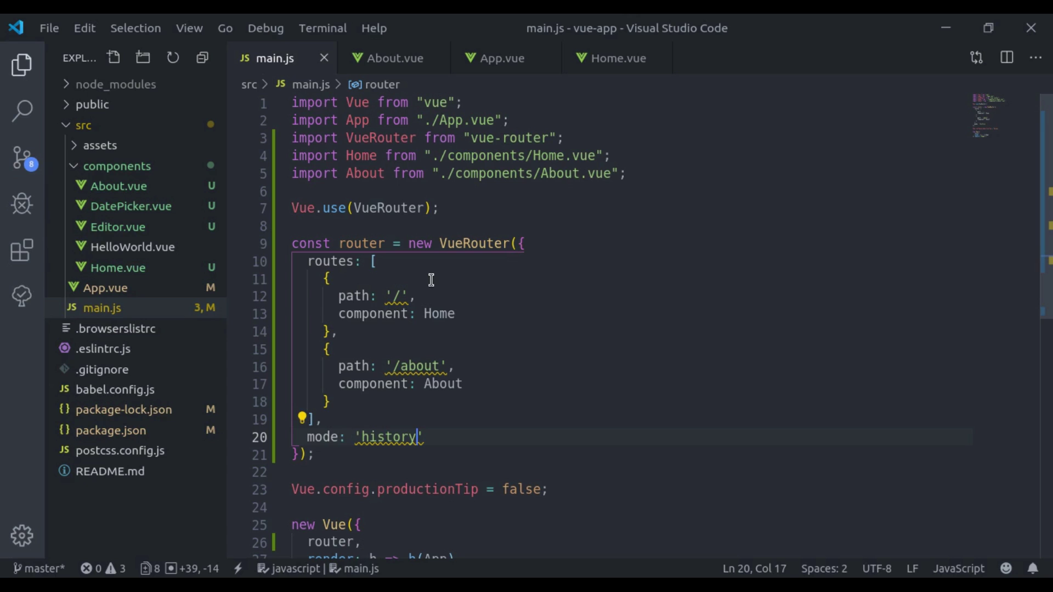
left_click_drag(308, 261, 383, 408)
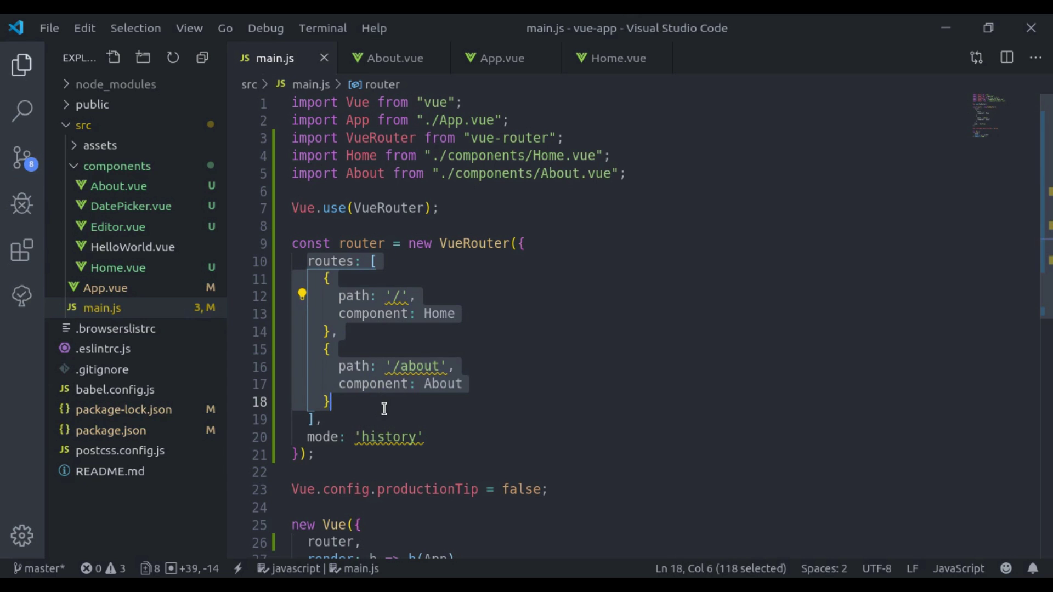
left_click(123, 168)
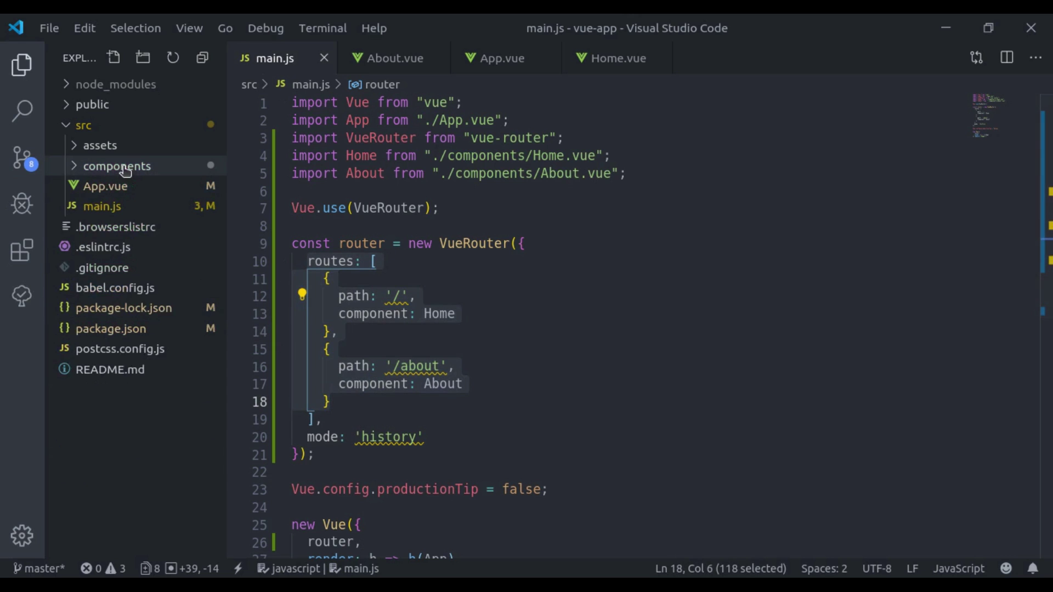
left_click(79, 128)
right_click(85, 123)
left_click(124, 75)
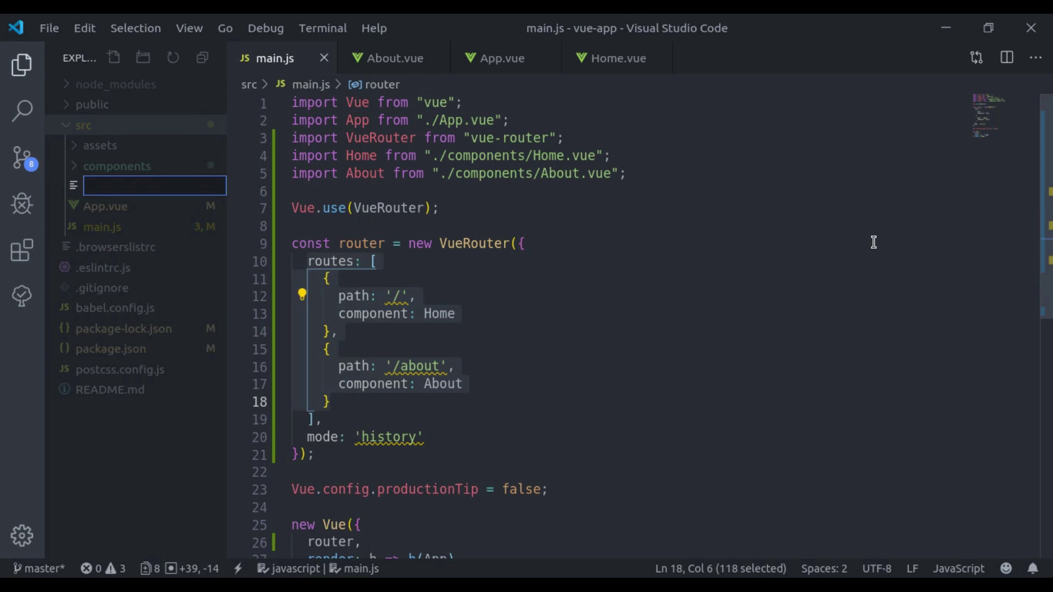
type("routes.js")
key("Return")
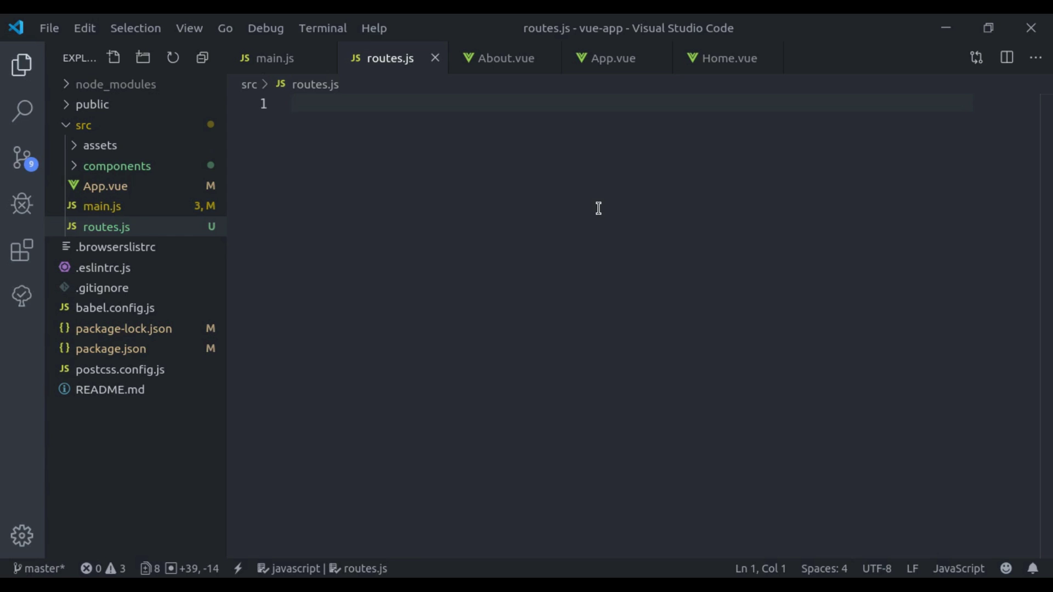
type("export de")
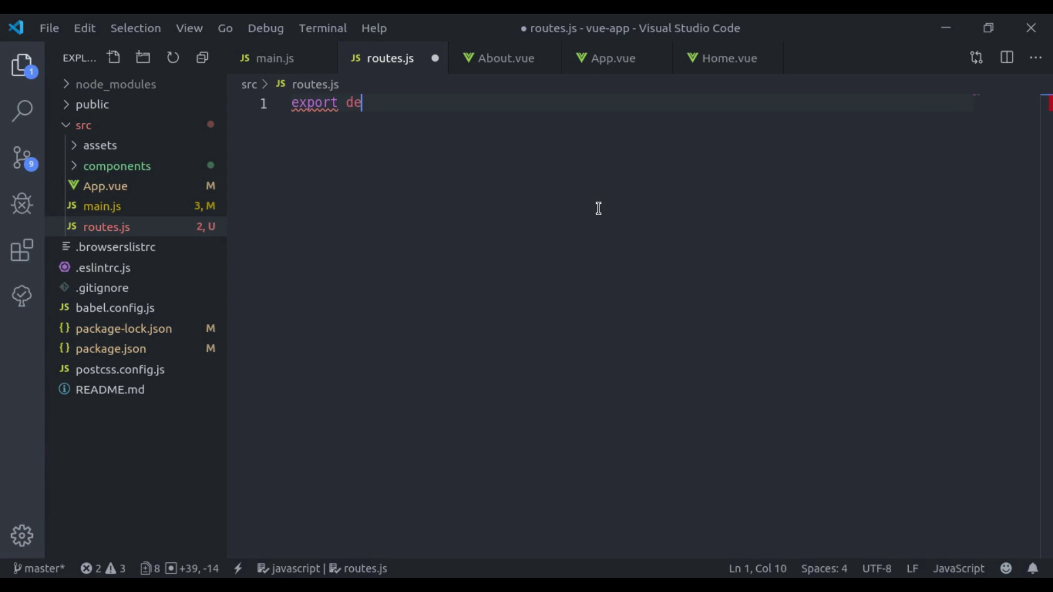
type("fault")
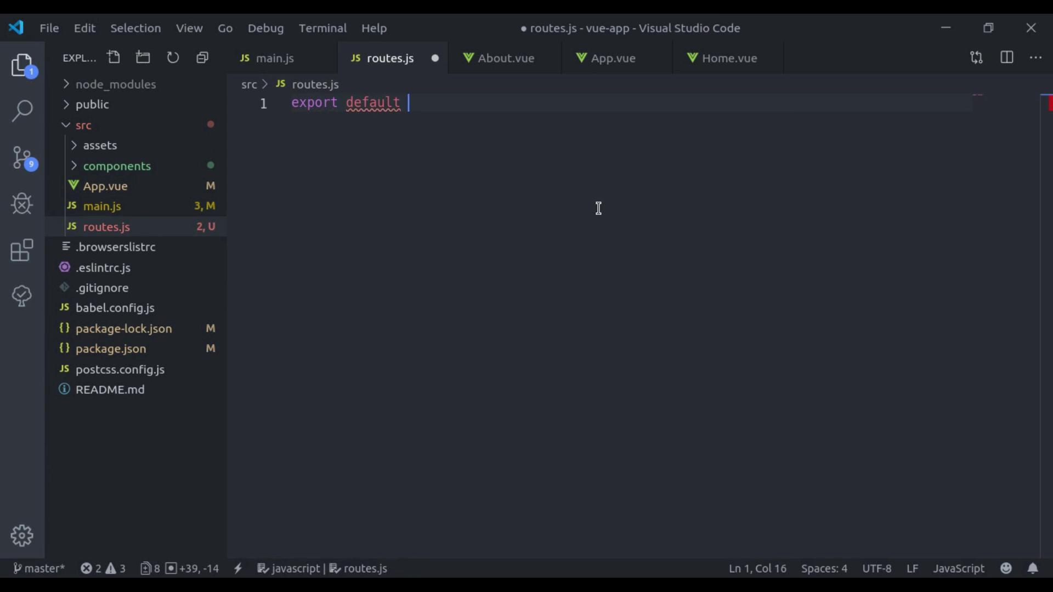
Cut the routes array from main.js, paste it after export default in routes.js, and save
left_click(280, 57)
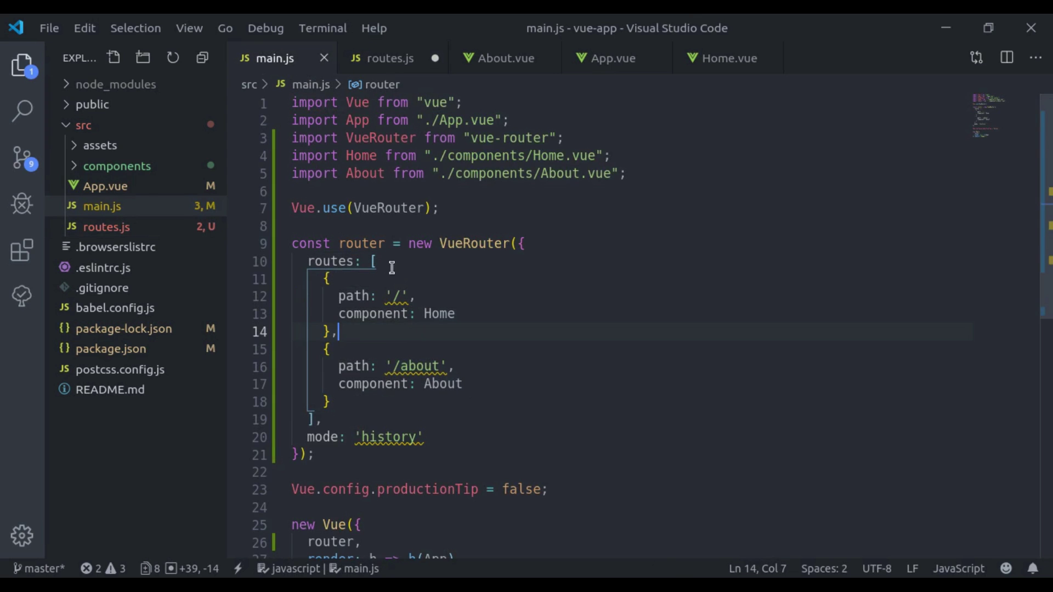
left_click_drag(371, 261, 343, 412)
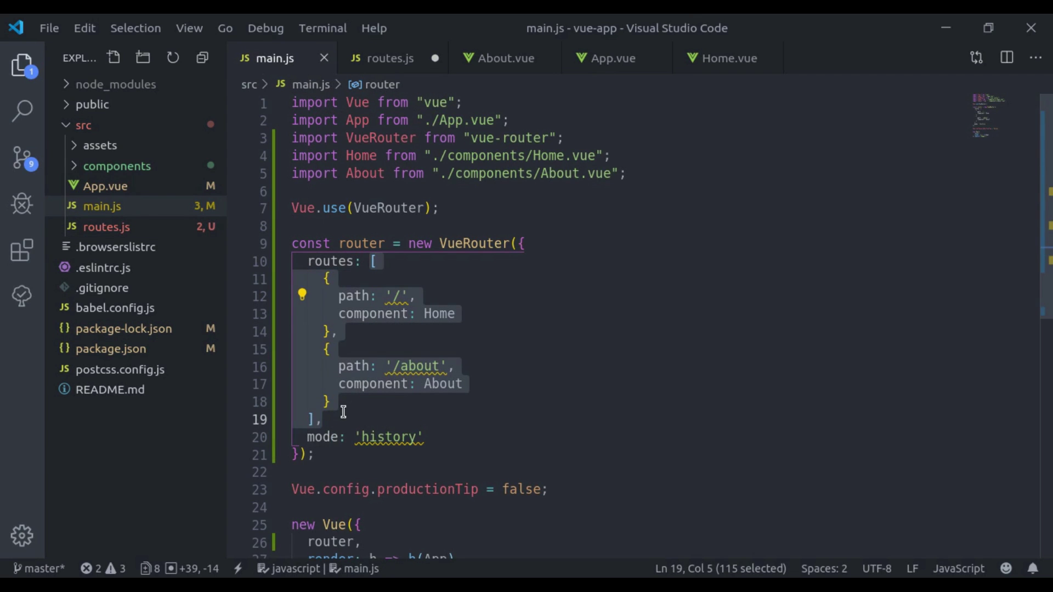
key("ctrl+x")
left_click(388, 57)
key("ctrl+v")
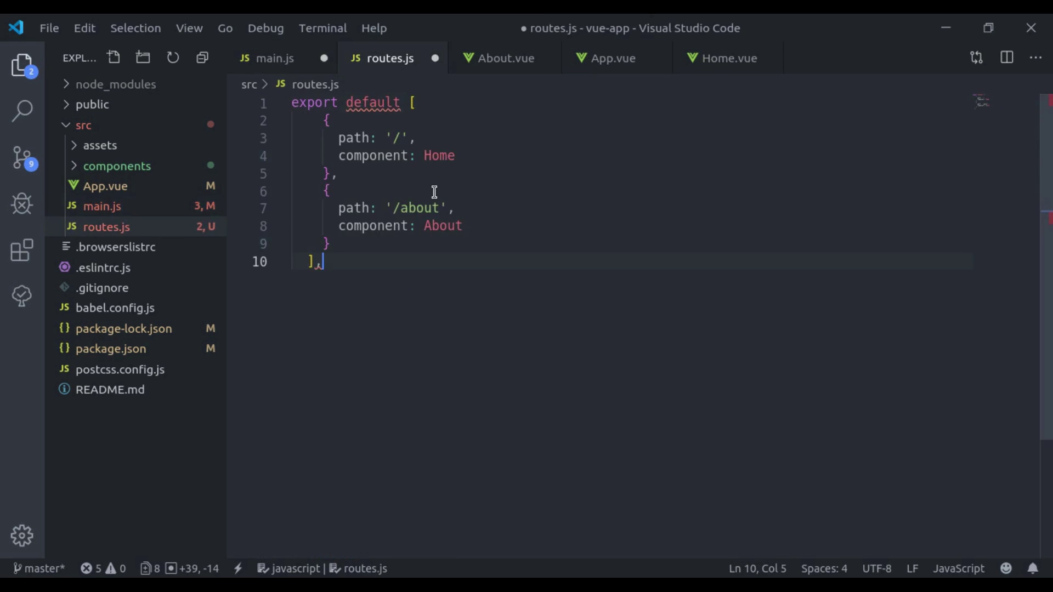
key("ctrl+s")
Move the Home and About import lines from main.js to the top of routes.js
left_click(276, 60)
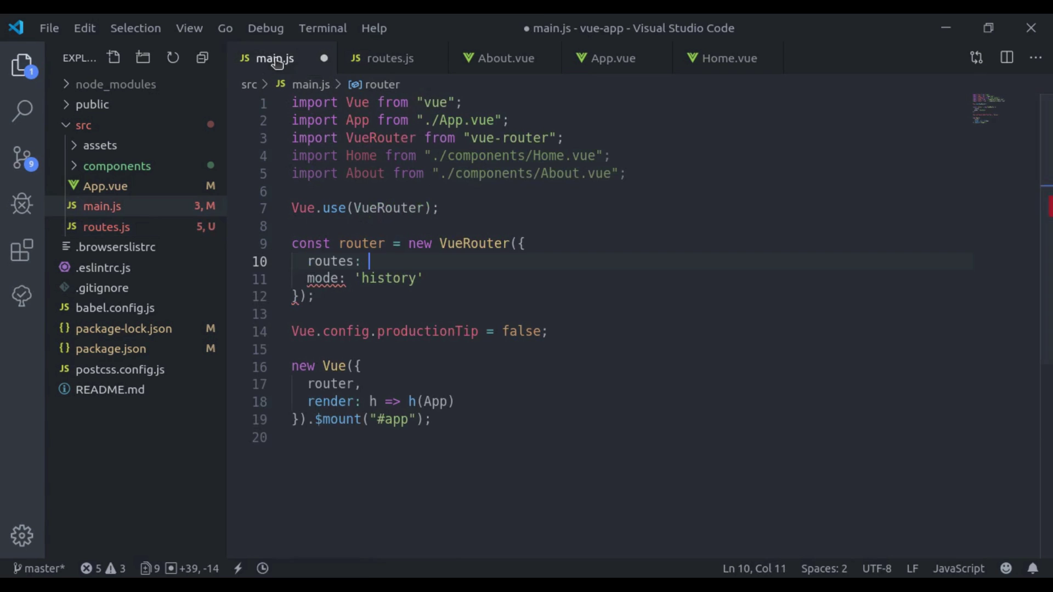
left_click_drag(688, 178, 291, 156)
key("BackSpace")
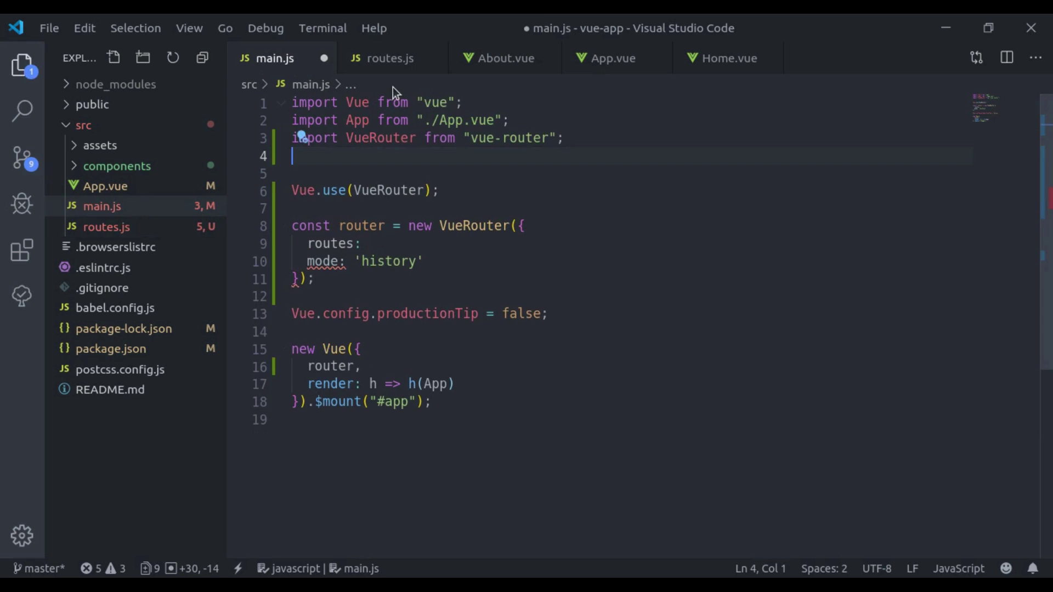
left_click(387, 60)
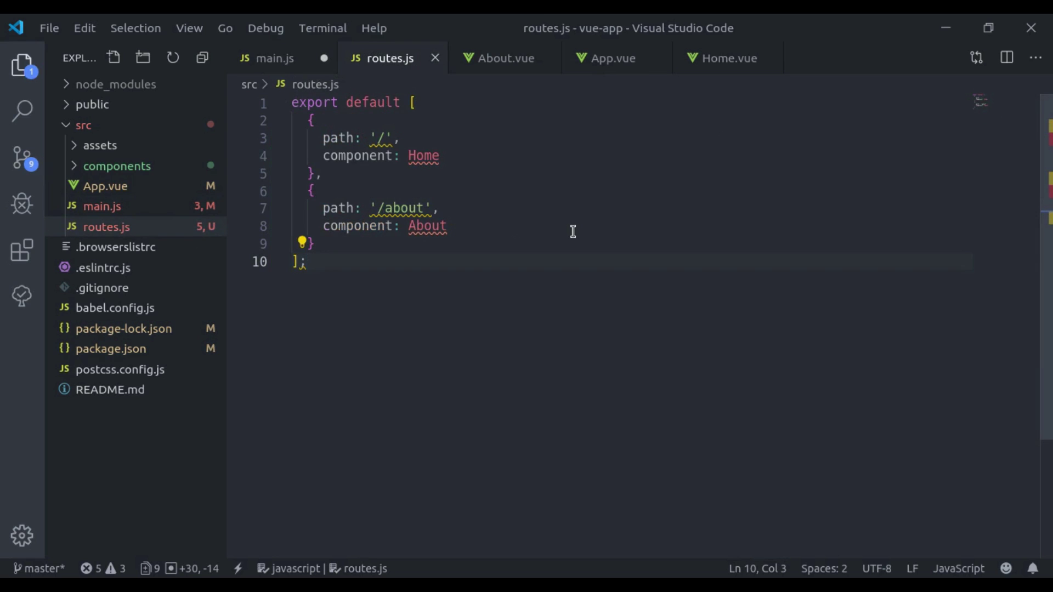
key("ctrl+Home")
key("Return")
key("Up")
key("ctrl+v")
key("Return")
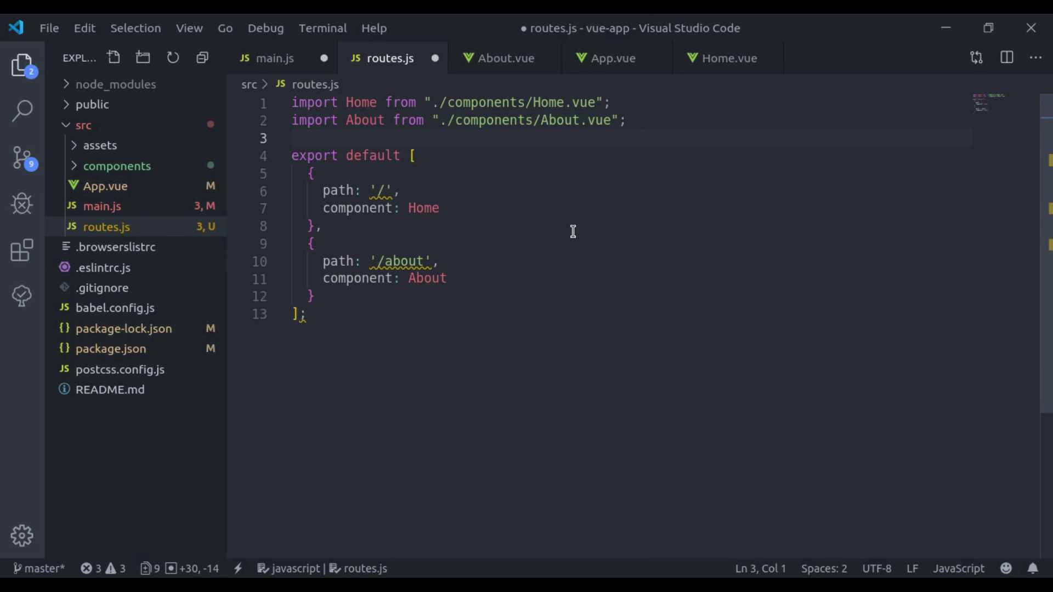
Import routes from './routes' in main.js, set the router's routes option to it, and save
left_click(275, 58)
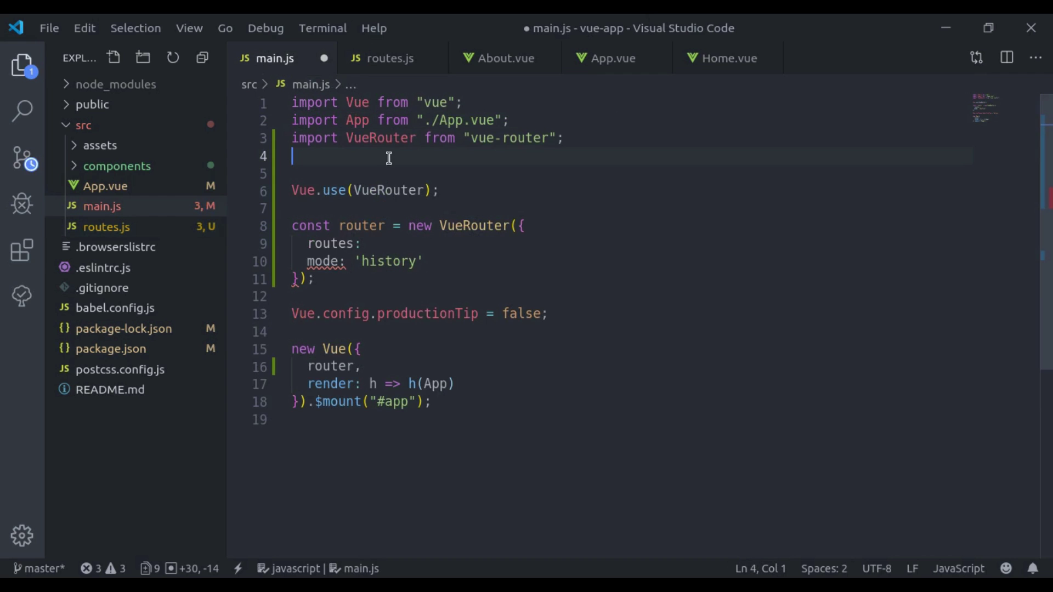
key("Return")
type("impo")
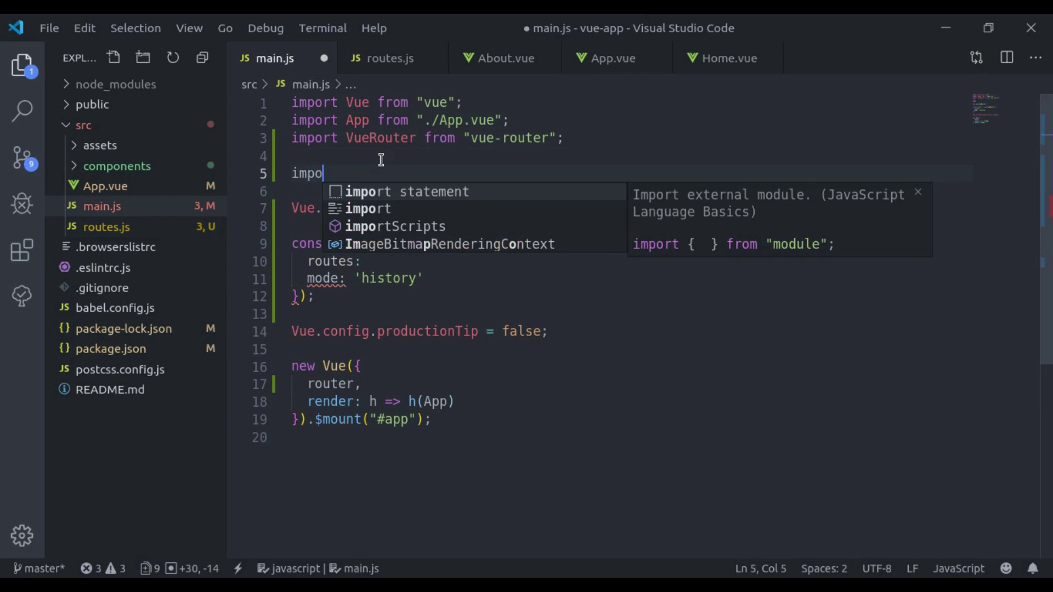
type("rt rou")
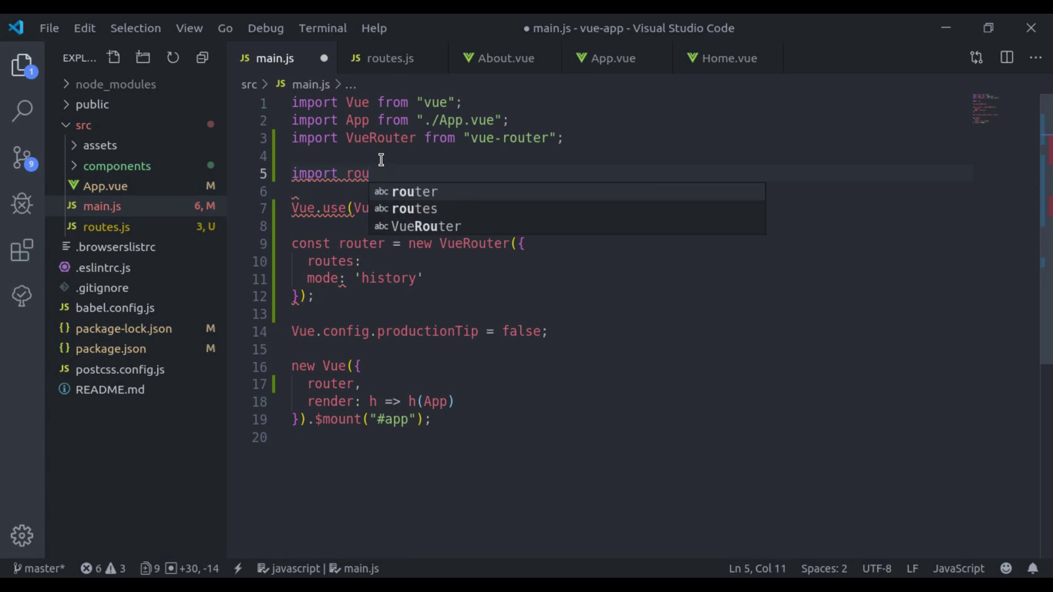
type("tes fro")
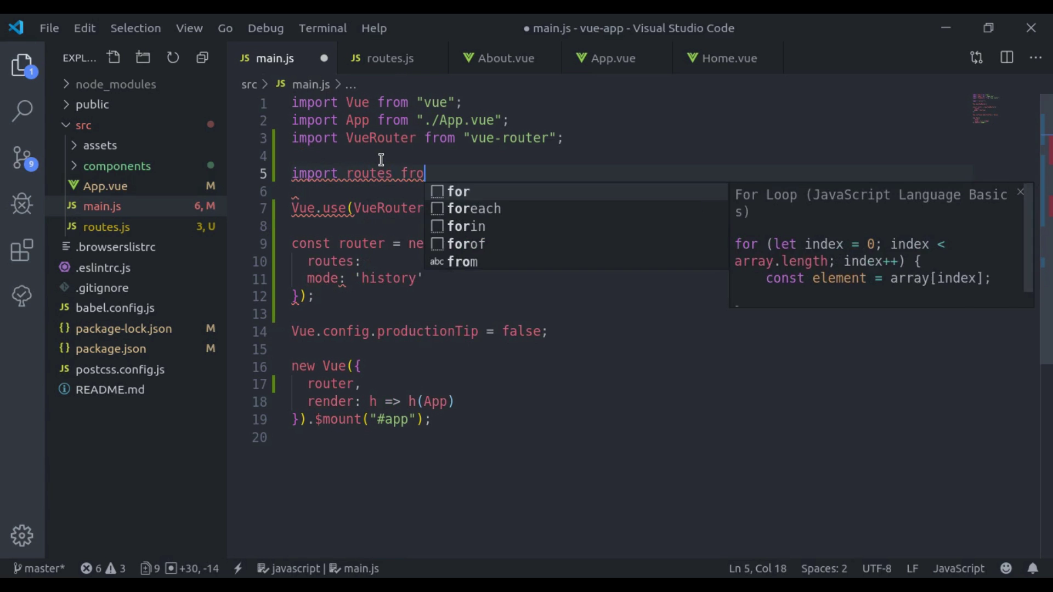
type("m \"./routes")
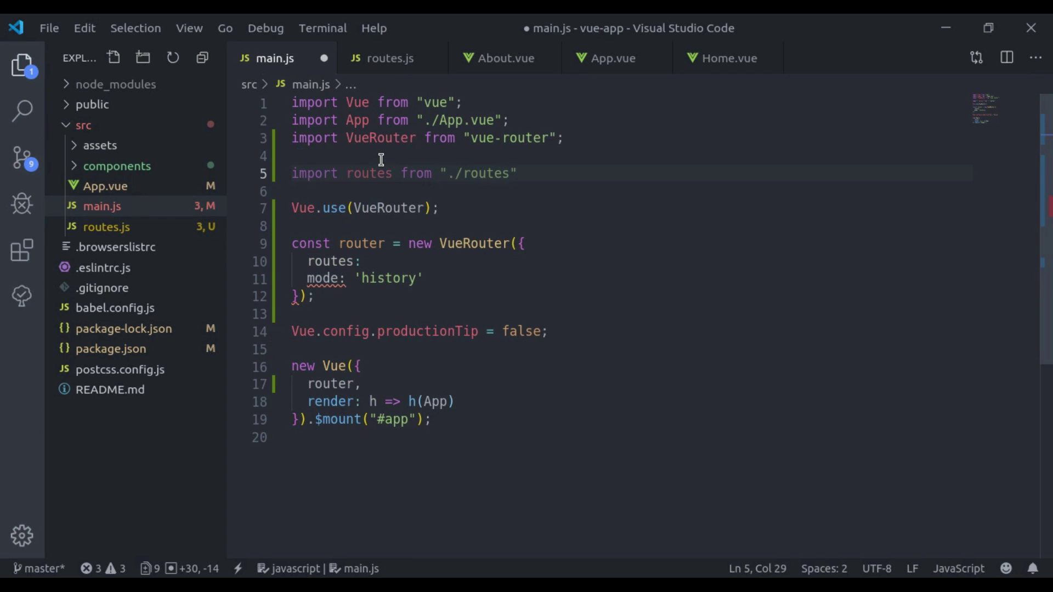
key("ctrl+Left")
key("ctrl+Left")
key("ctrl+Left")
key("ctrl+shift+Right")
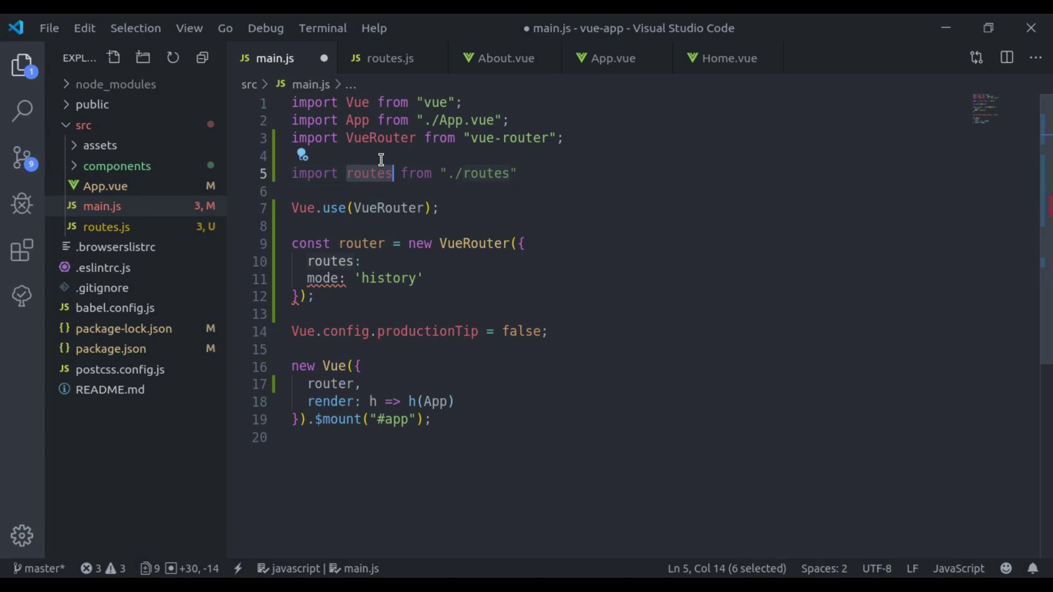
left_click(393, 261)
type("routes")
key("ctrl+s")
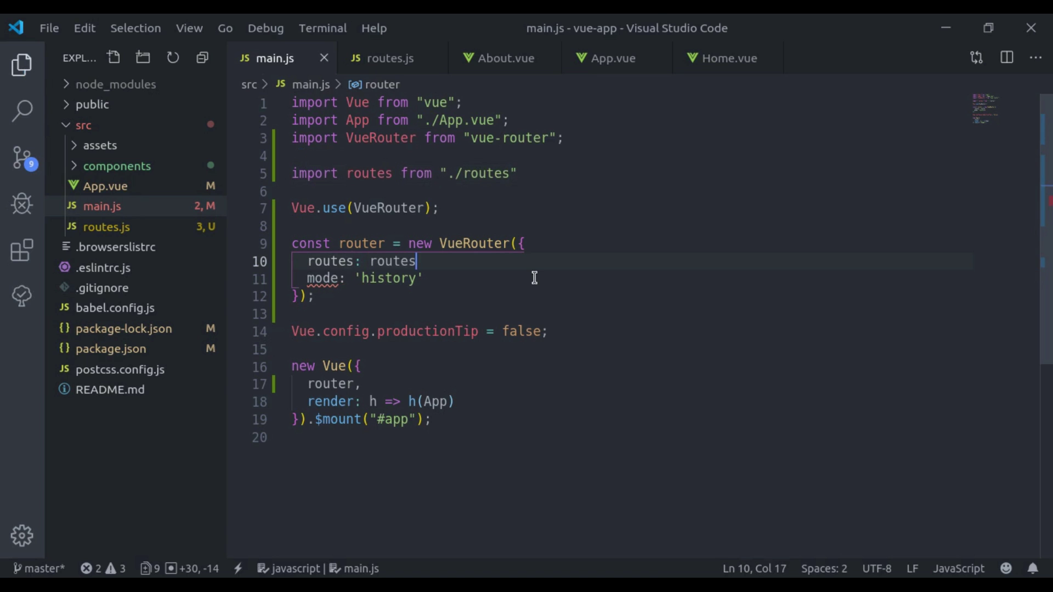
Reload the About page and load the Home page in Chrome to confirm both still work
key("alt+Tab")
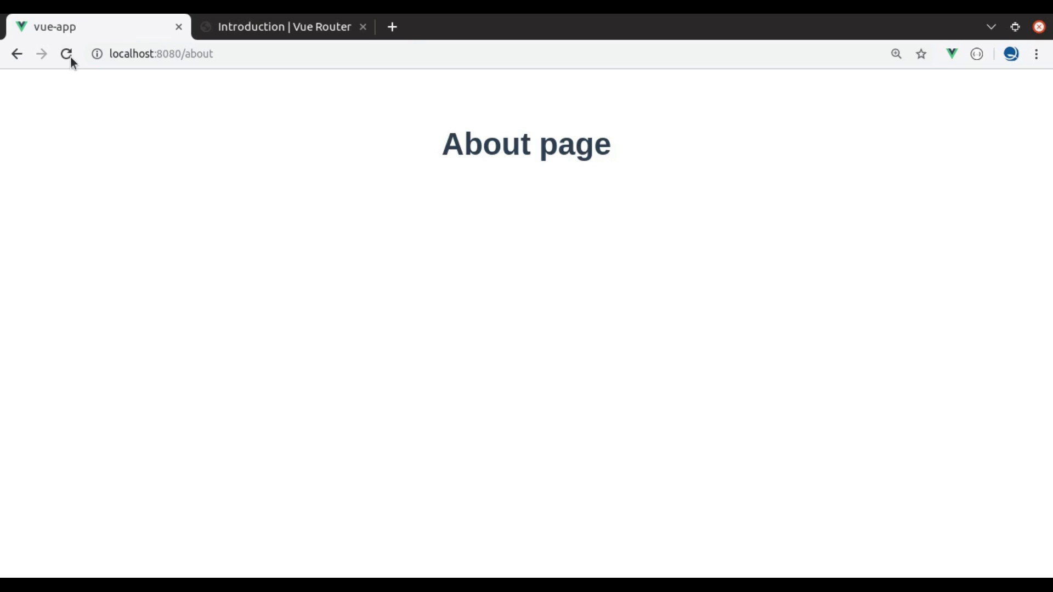
left_click(68, 55)
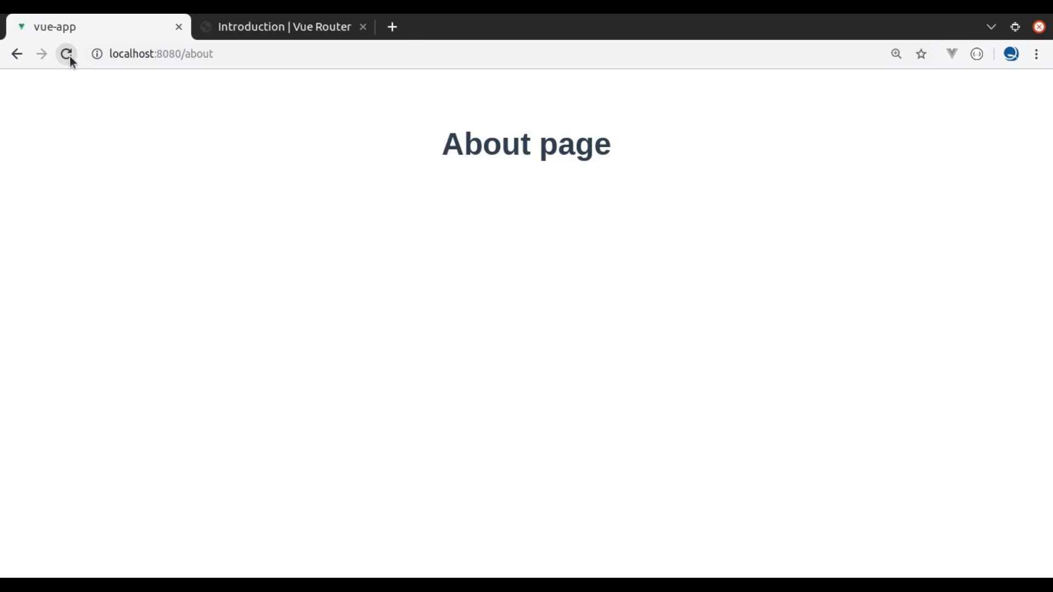
double_click(191, 54)
key("BackSpace")
key("Return")
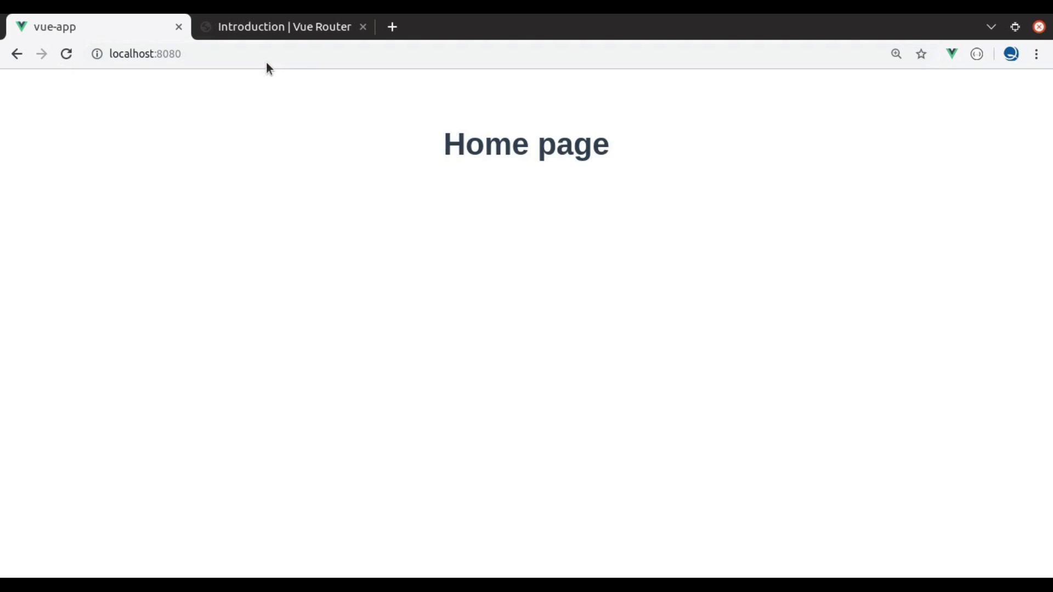
key("alt+Tab")
left_click(615, 60)
left_click(774, 128)
Add anchor links Home and About (/about) above router-view in App.vue and save
key("Return")
key("Return")
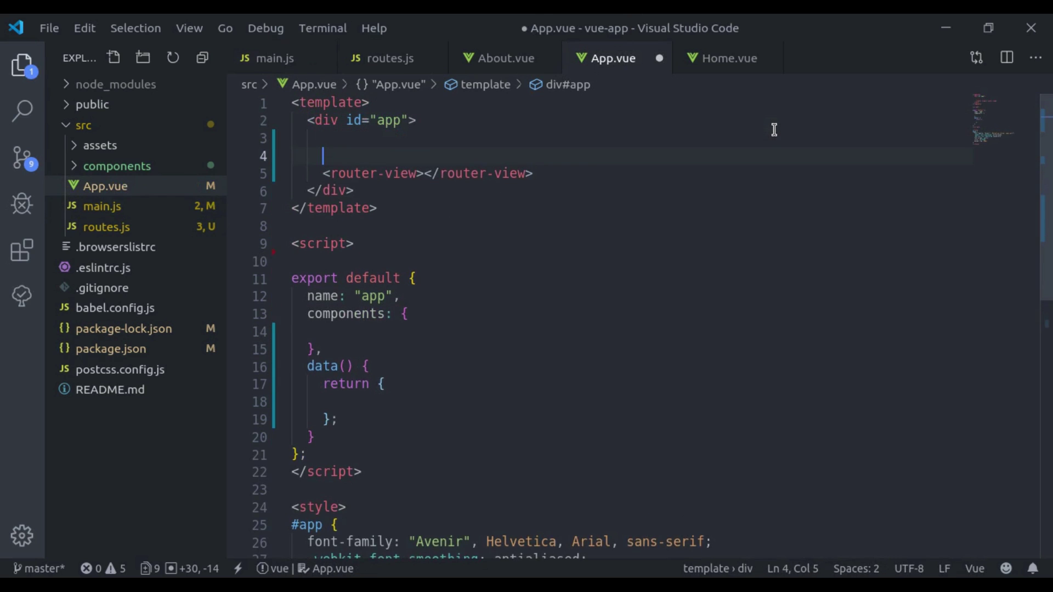
key("Return")
key("Return")
key("Up")
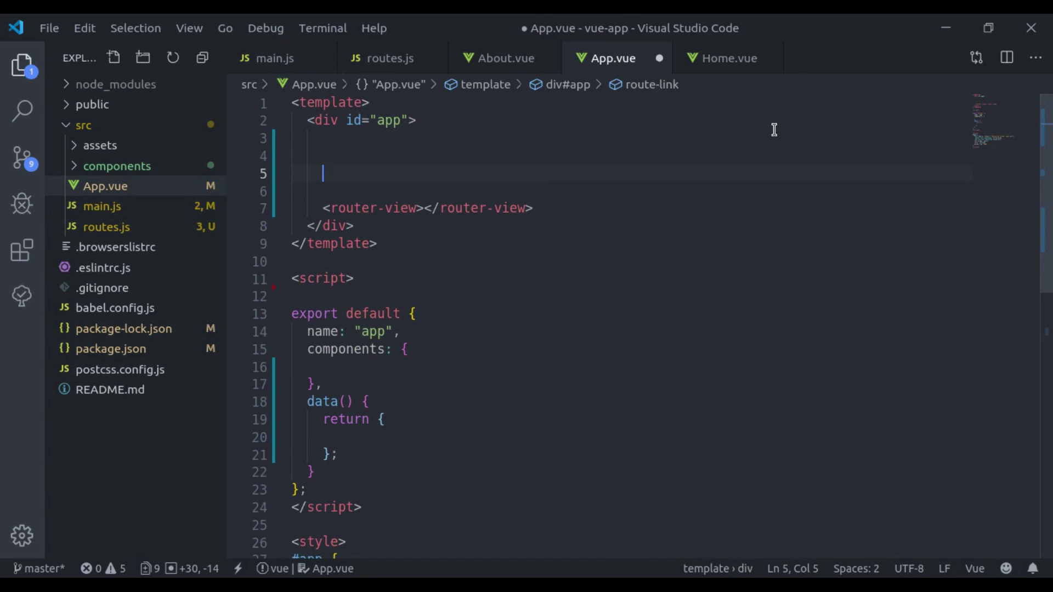
type("<a")
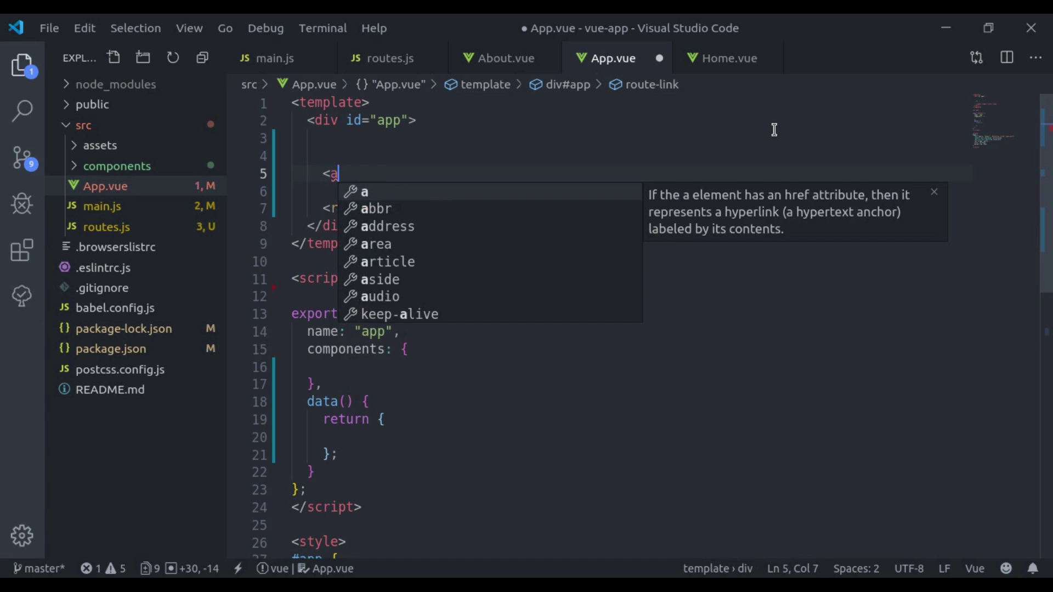
type(" href")
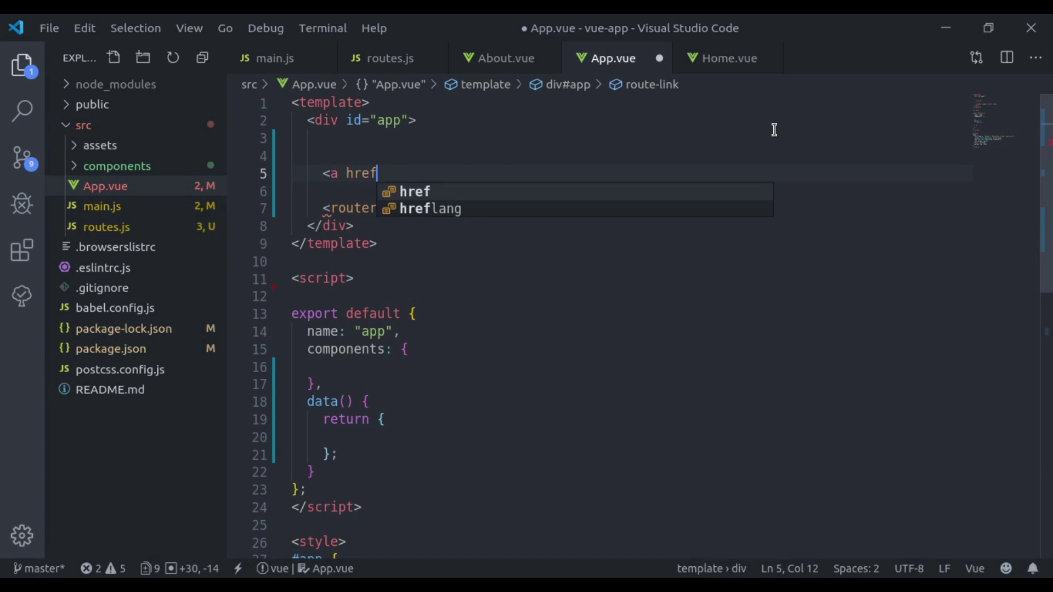
type("=\"/")
key("Right")
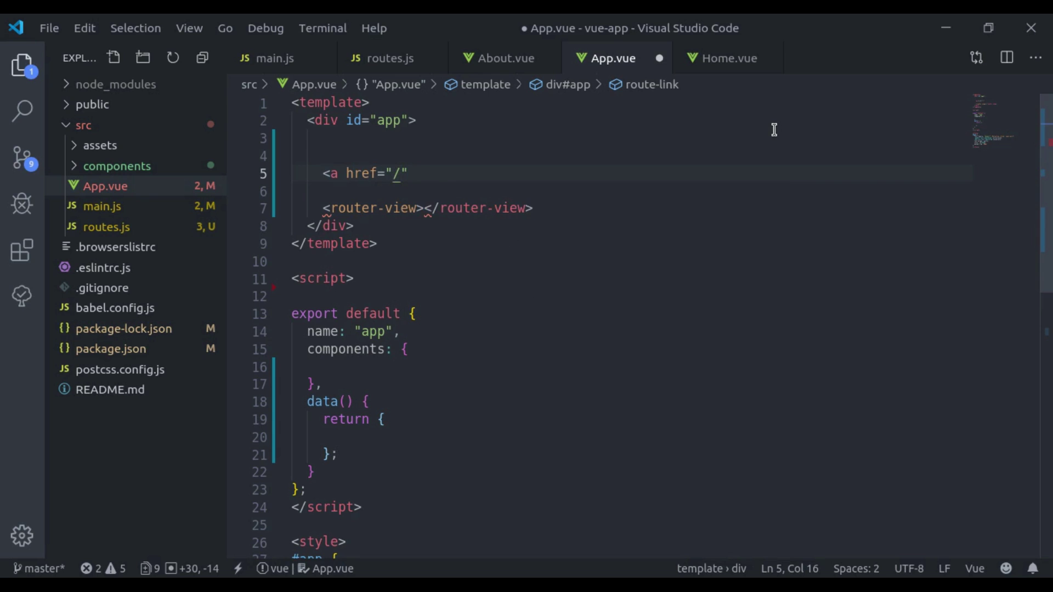
type(">Home</a>")
key("shift+alt+Down")
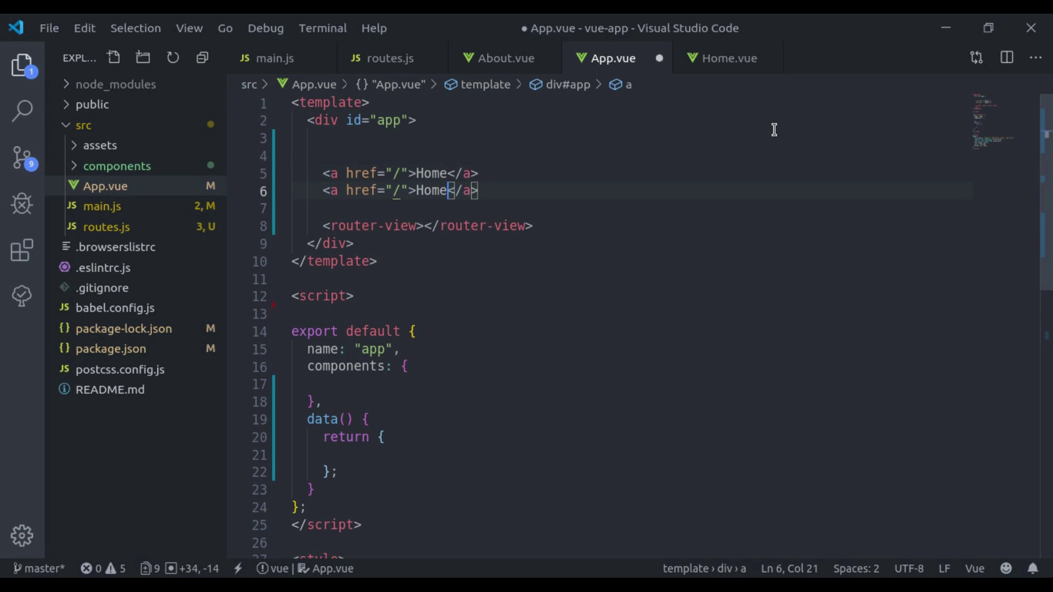
key("ctrl+Left")
key("ctrl+shift+Right")
type("About")
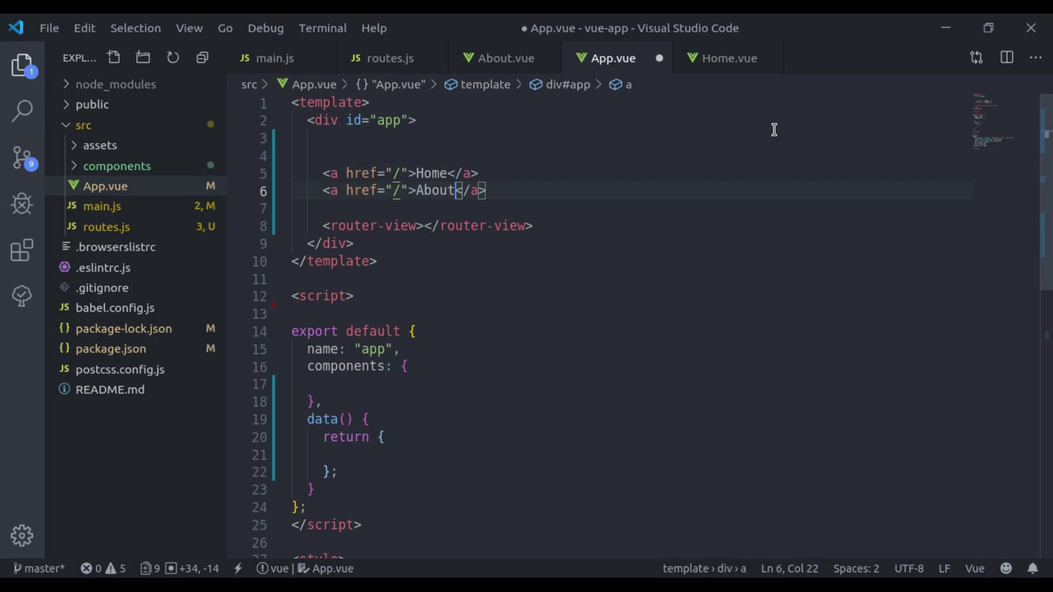
key("ctrl+Left")
key("ctrl+Left")
type("about")
key("ctrl+s")
Select both anchor link lines in App.vue for removal
key("Up")
key("Home")
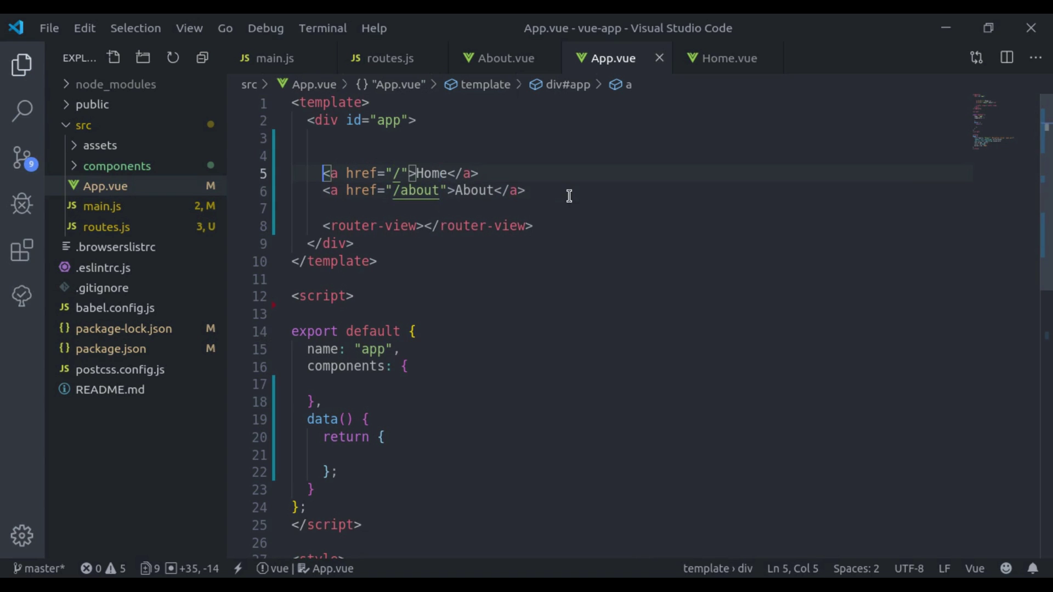
key("Home")
key("shift+Down")
key("shift+Down")
Replace the anchors with router-links Home to '/' and About to '/about', then save
key("Delete")
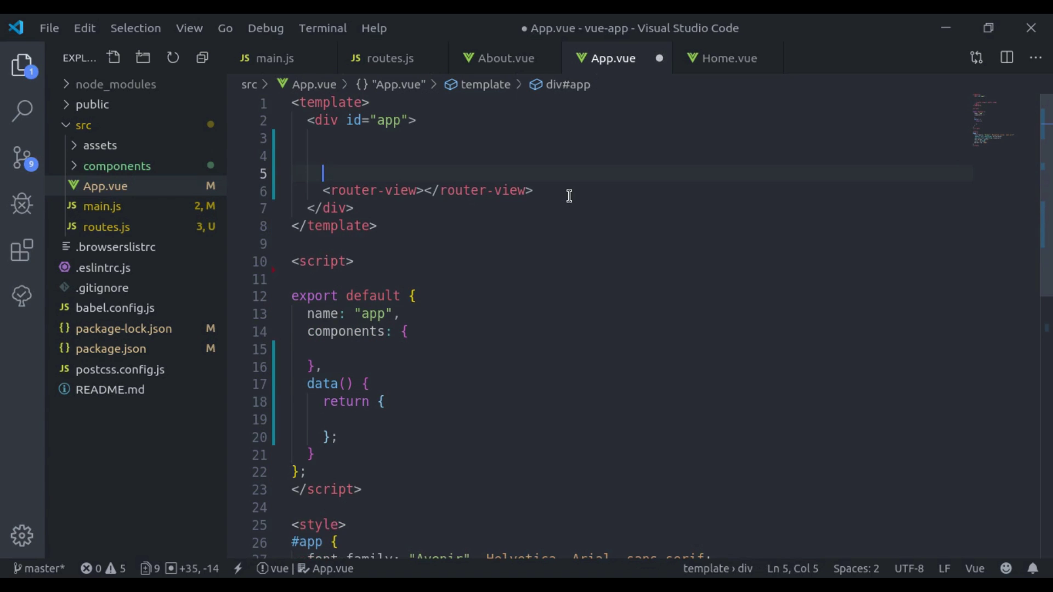
key("Return")
key("Up")
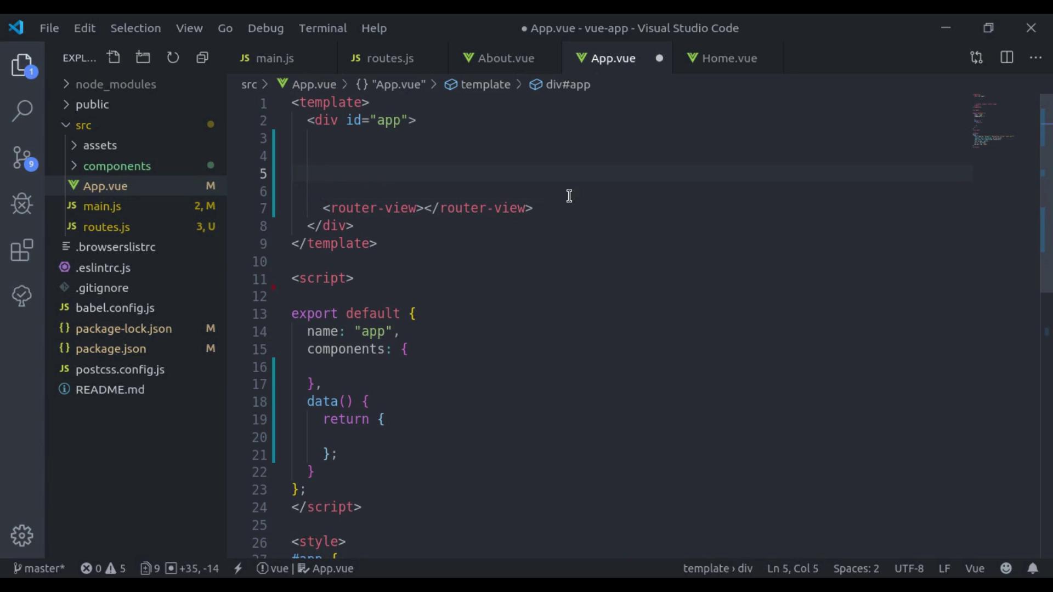
type("<route")
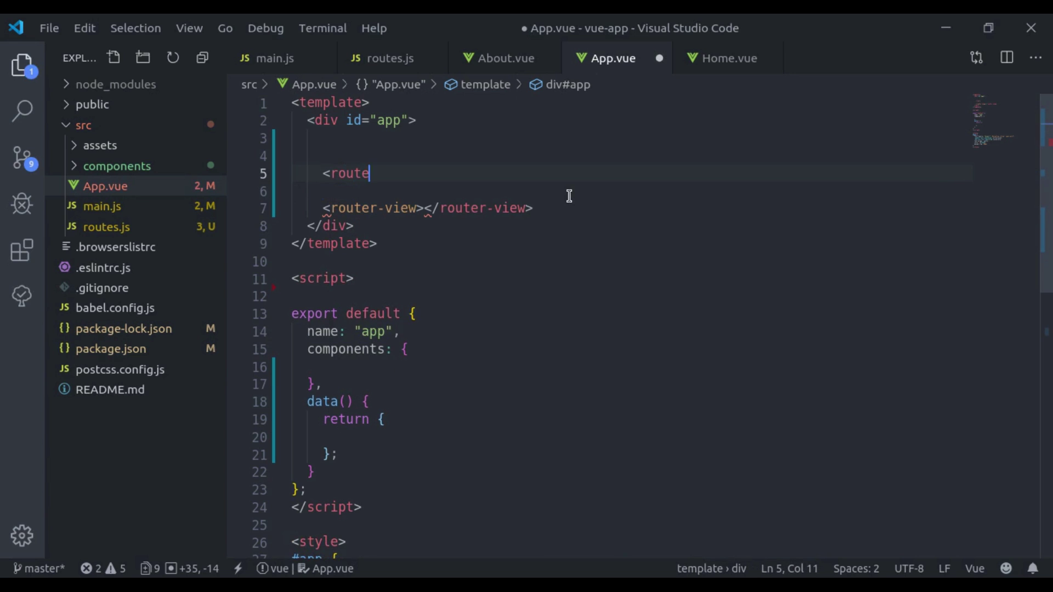
type("r-link")
type(">Home</router-link>")
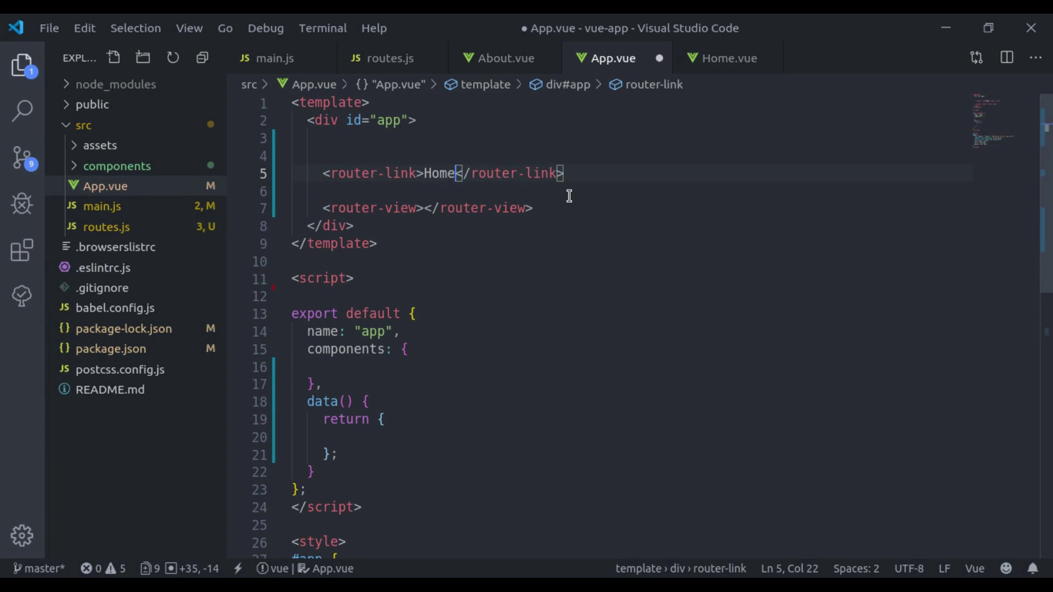
key("Left")
key("Left")
key("Left")
key("Left")
type("to=")
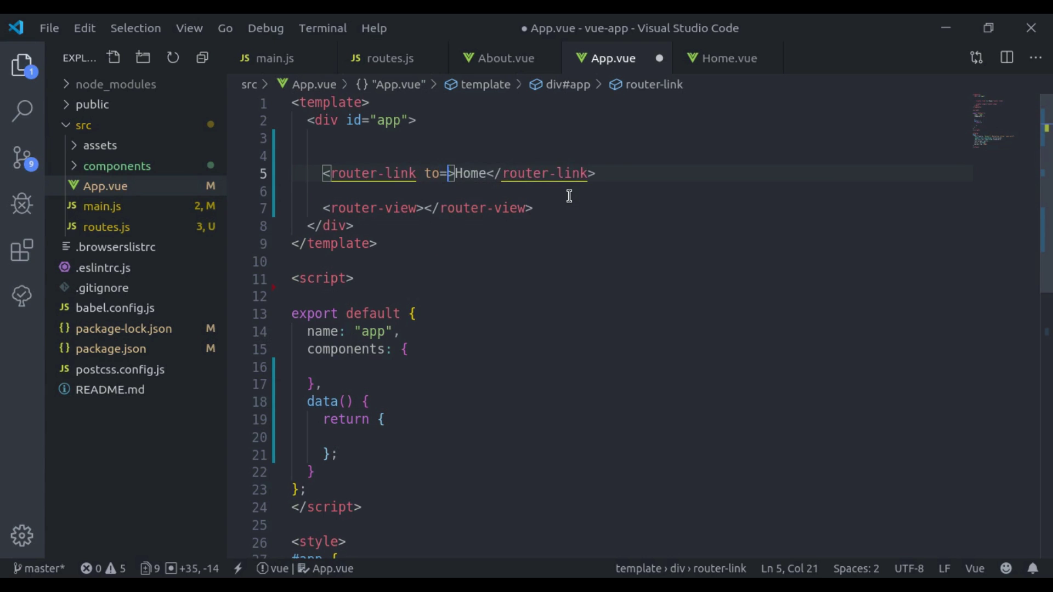
type("\"/")
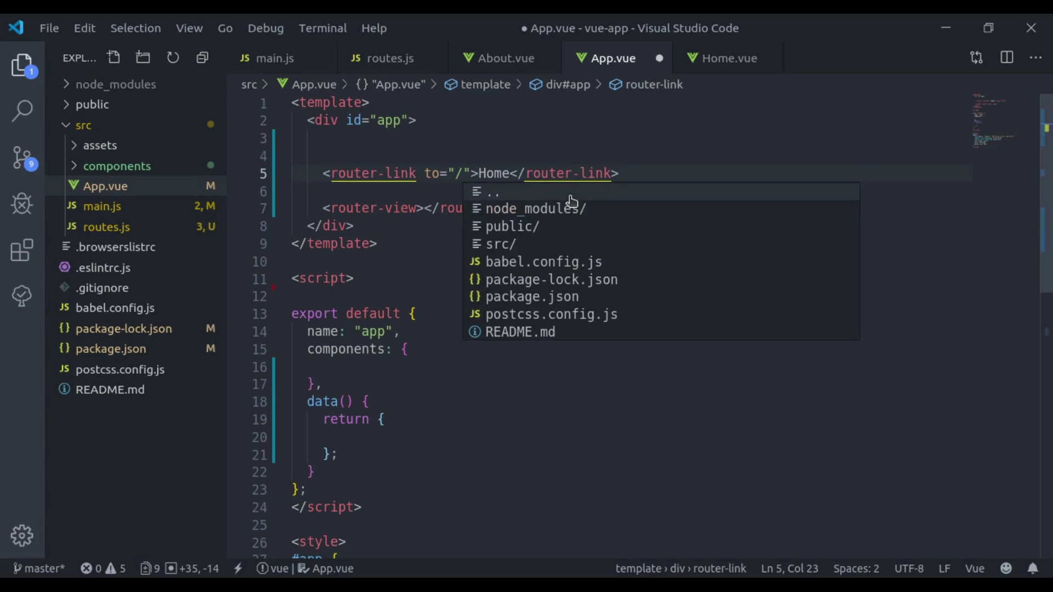
key("shift+alt+Down")
type("abou")
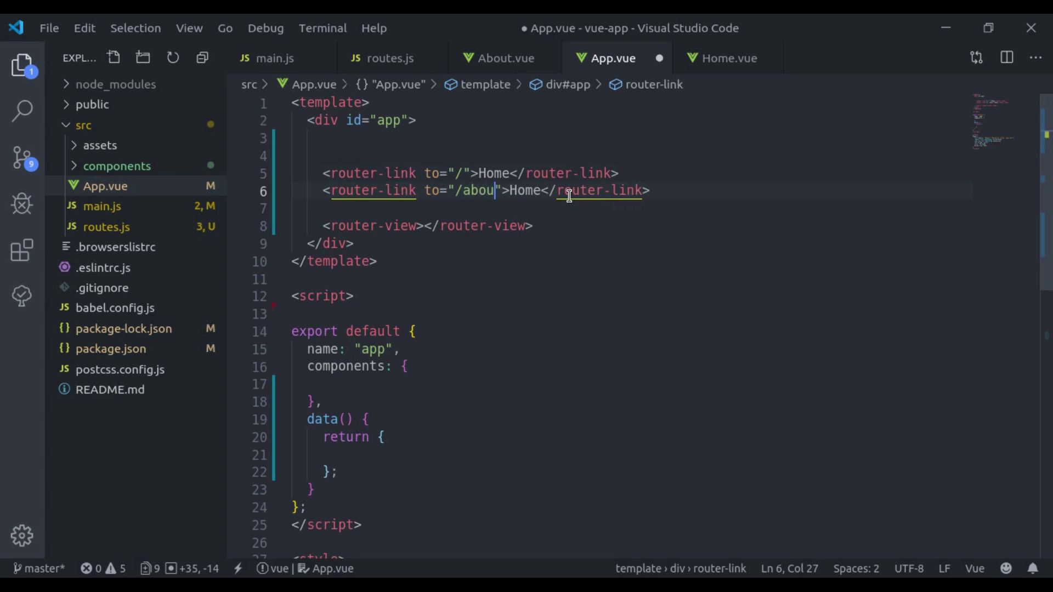
type("t")
key("Right")
key("Right")
key("ctrl+shift+Right")
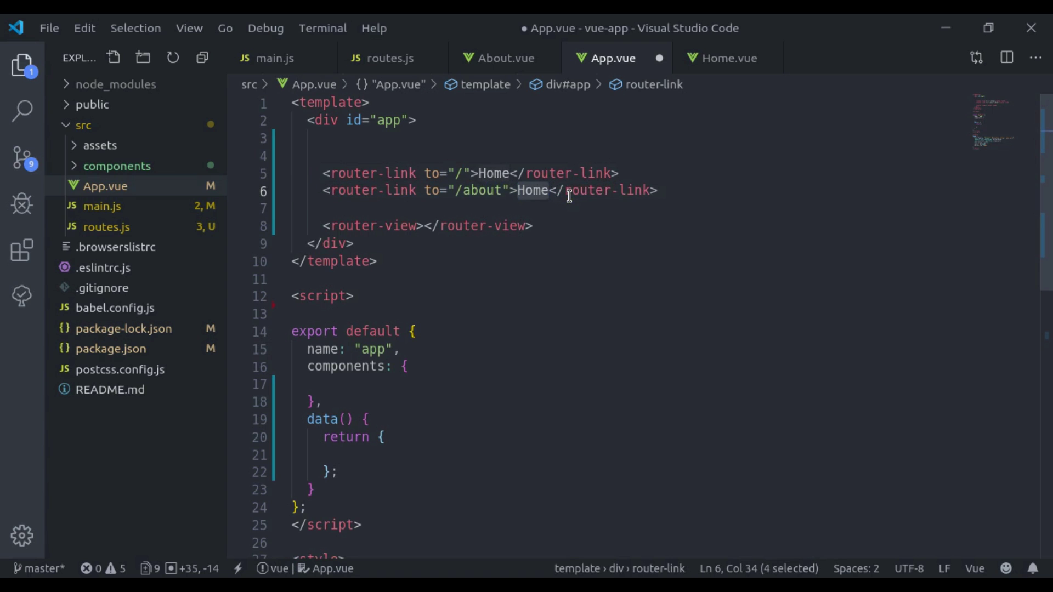
type("About")
left_click(535, 197)
key("ctrl+s")
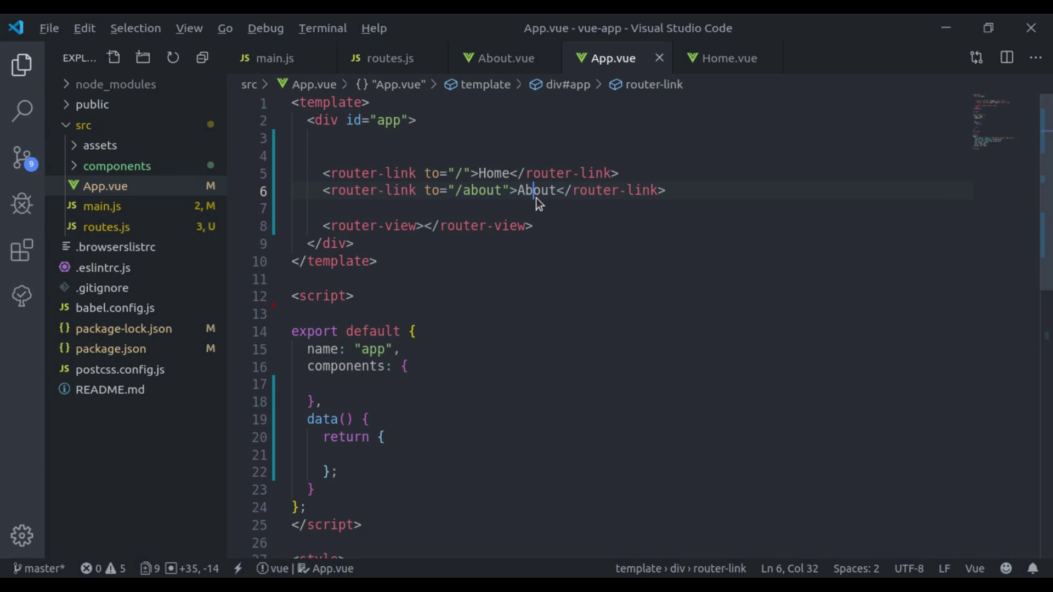
key("alt+Tab")
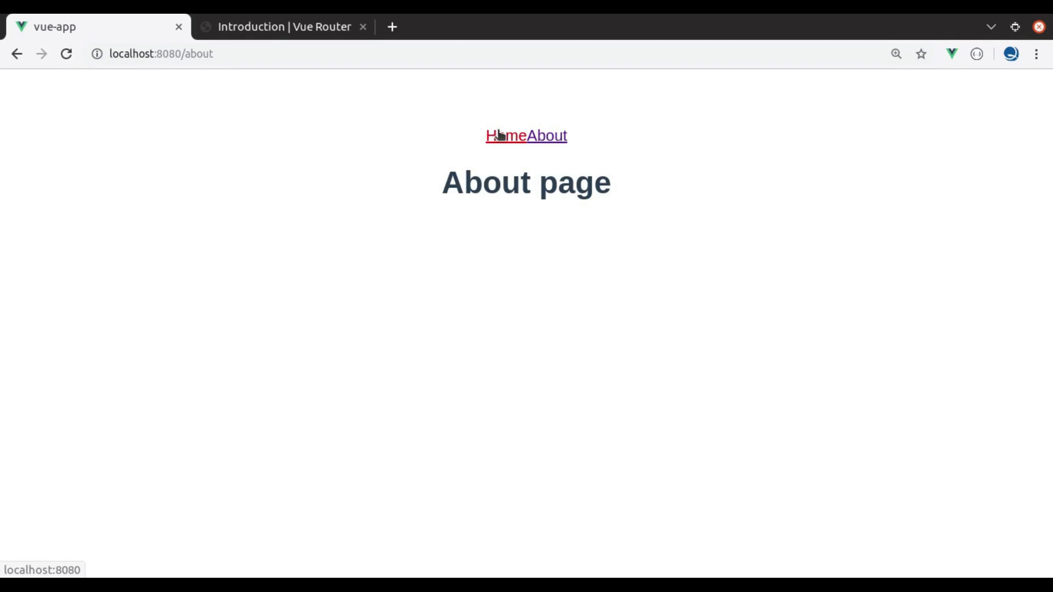
left_click(500, 135)
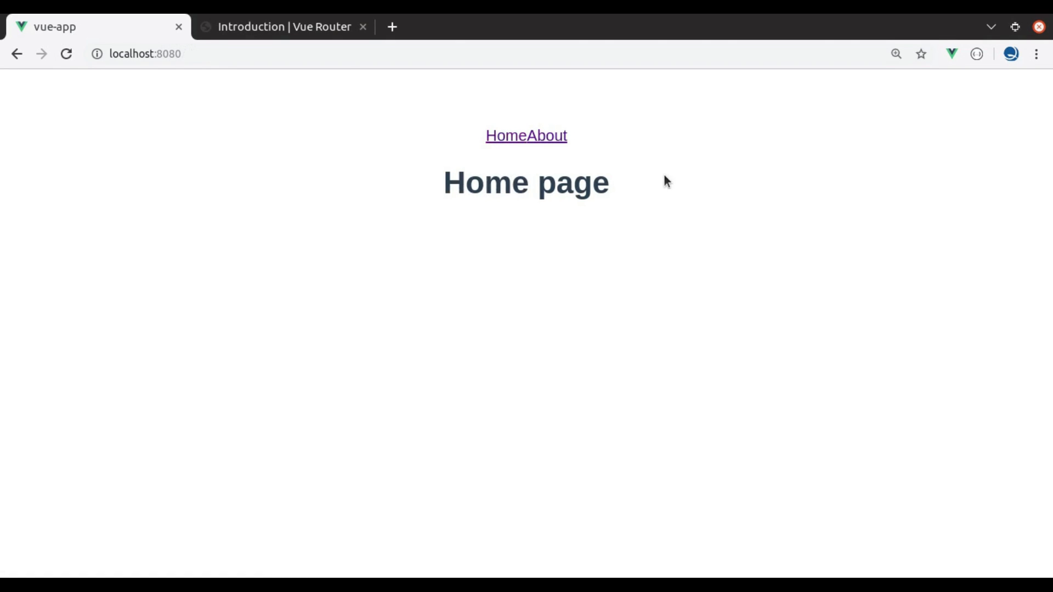
left_click(540, 138)
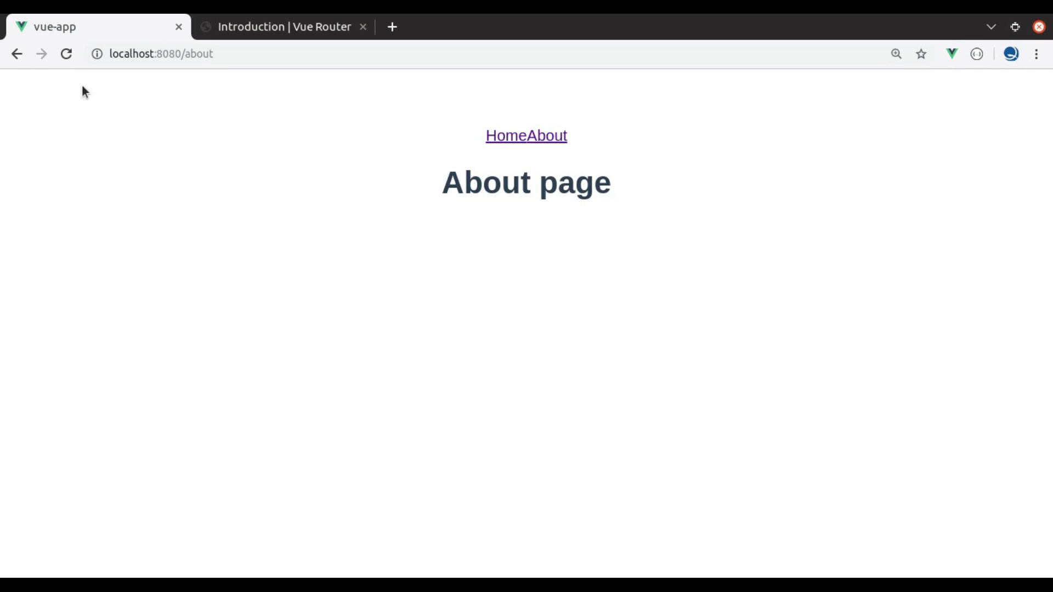
left_click(519, 140)
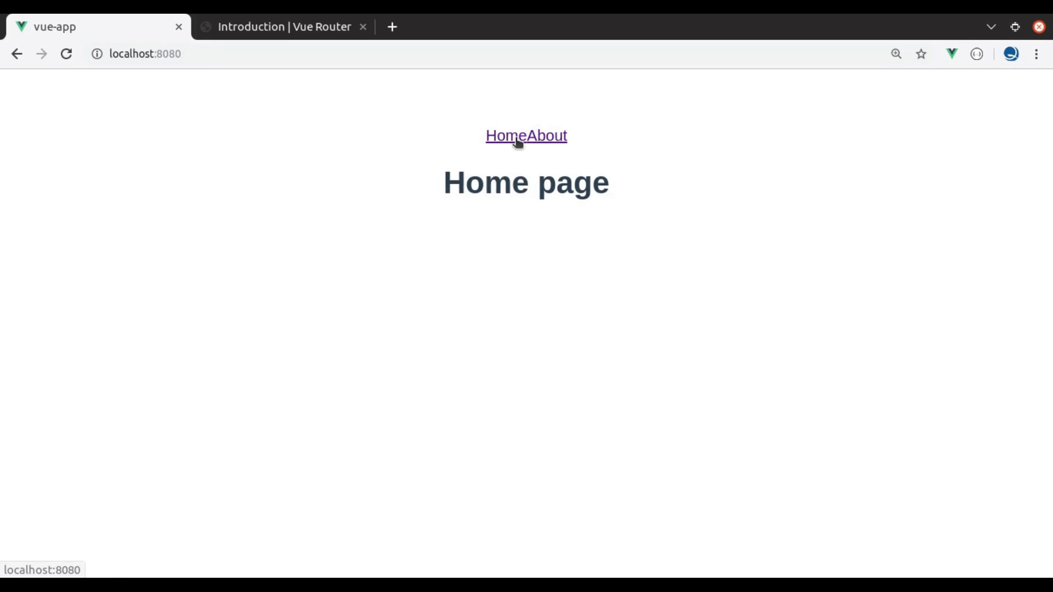
left_click(547, 141)
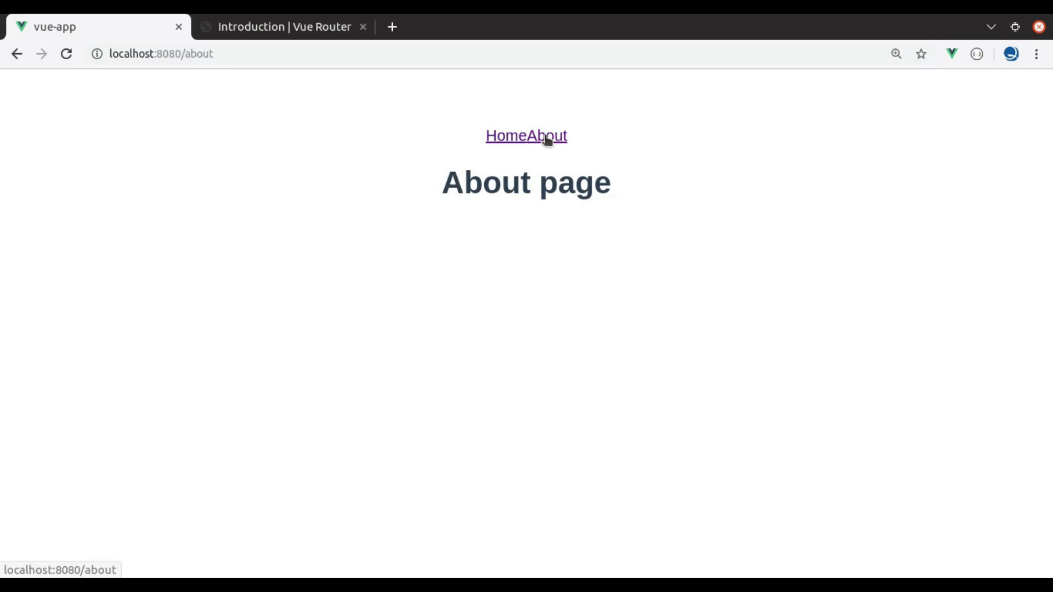
Return to the editor and select the Home router-link's to attribute in App.vue
key("alt+Tab")
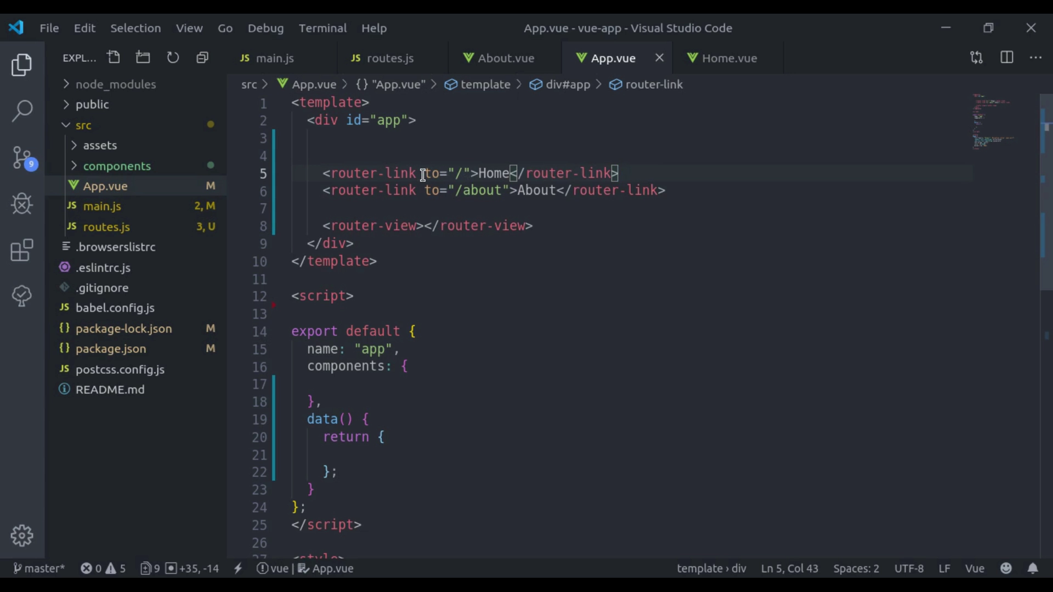
mouse_move(425, 173)
left_mouse_down()
mouse_move(473, 174)
mouse_move(426, 189)
mouse_move(511, 190)
left_mouse_up()
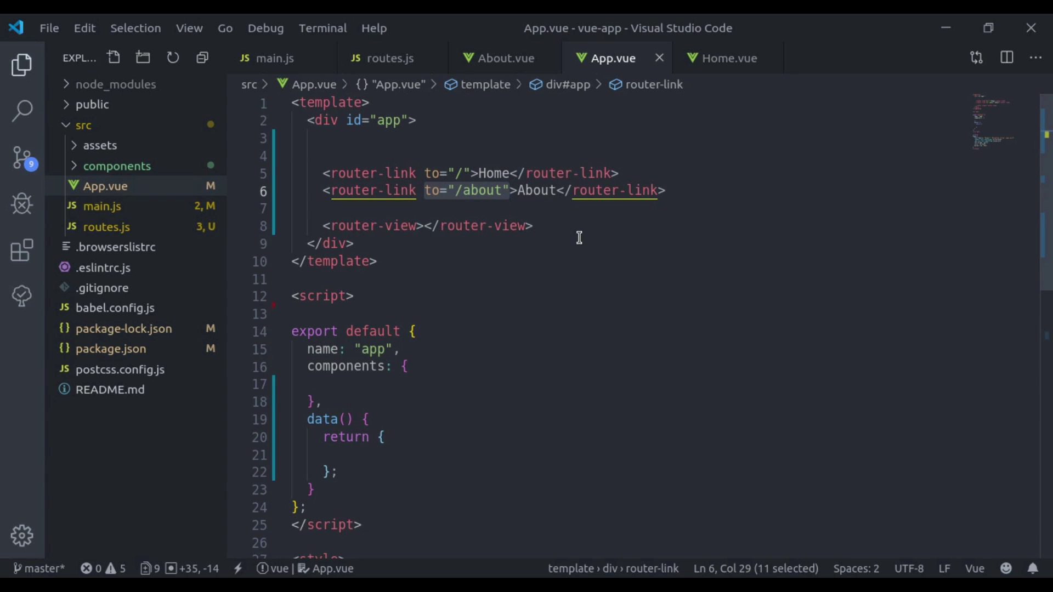
In routes.js, add name 'home' to the Home route and name 'about' to the About route, then save
left_click(417, 65)
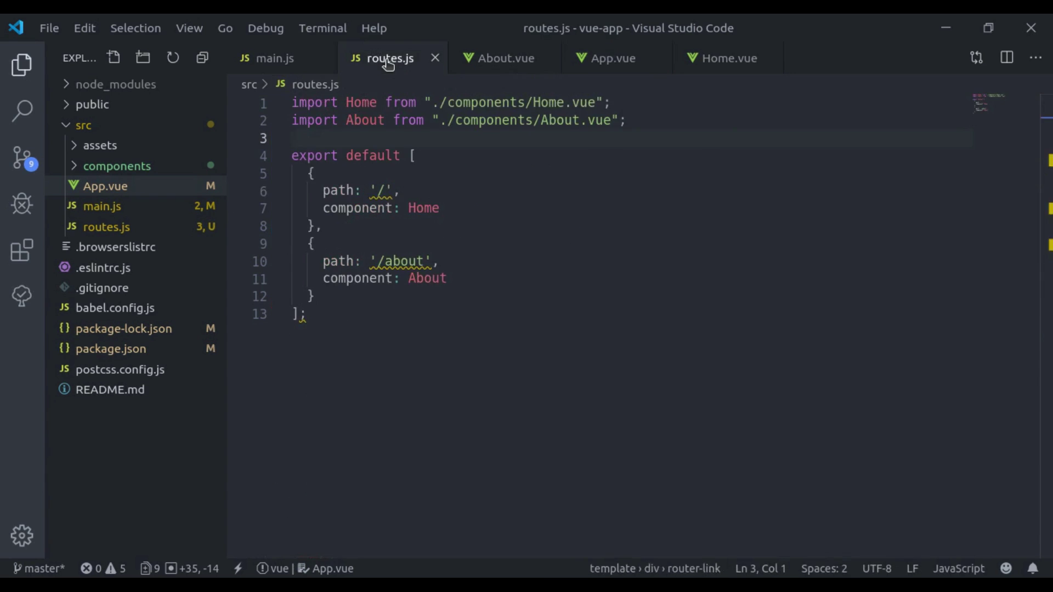
left_click(458, 194)
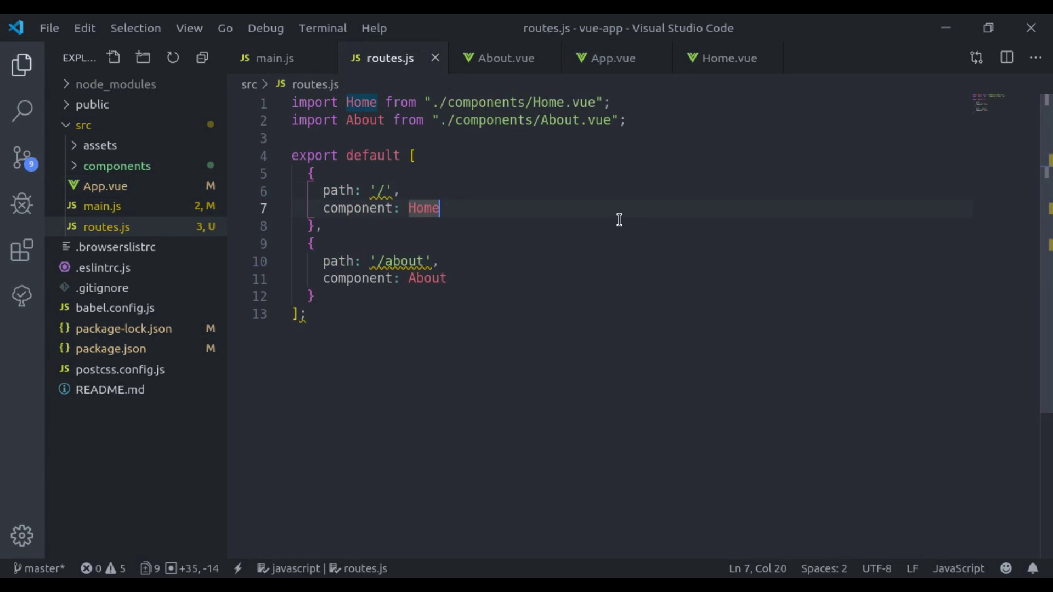
type(",")
key("Return")
type("nam")
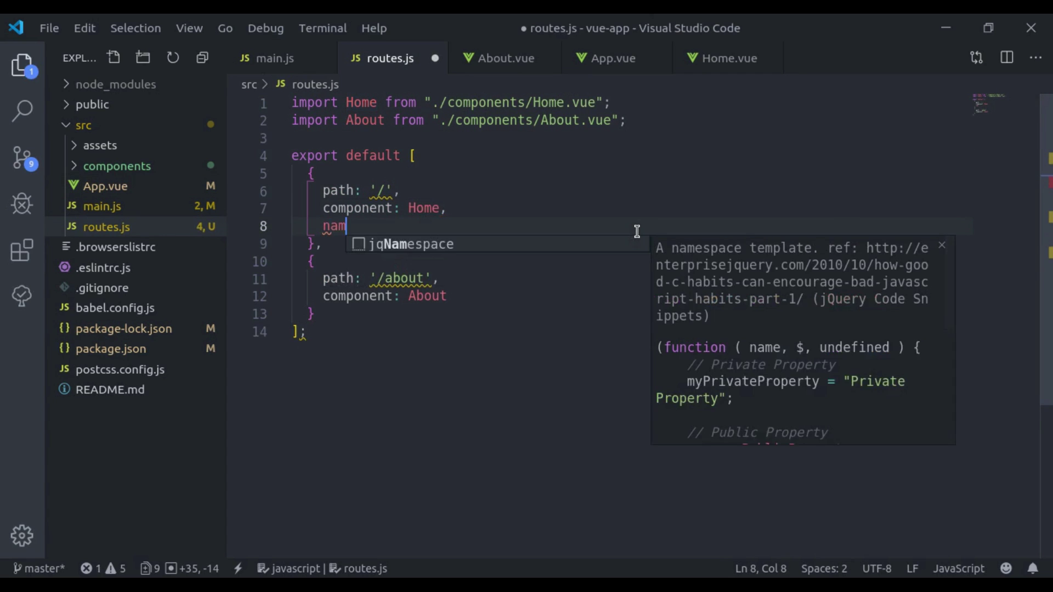
type("e: ")
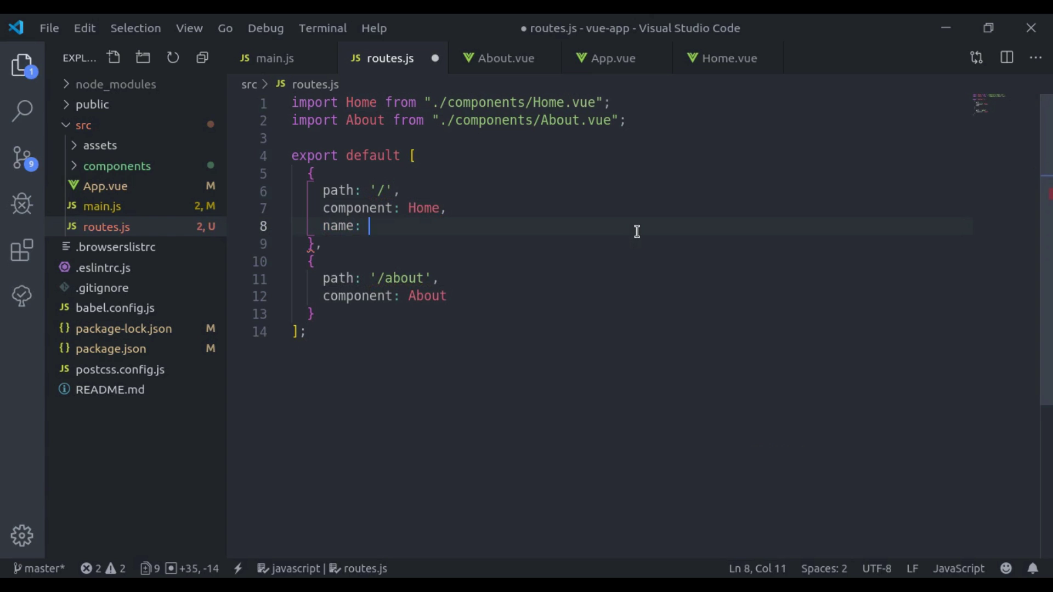
type("'home")
key("Down")
key("Down")
key("Down")
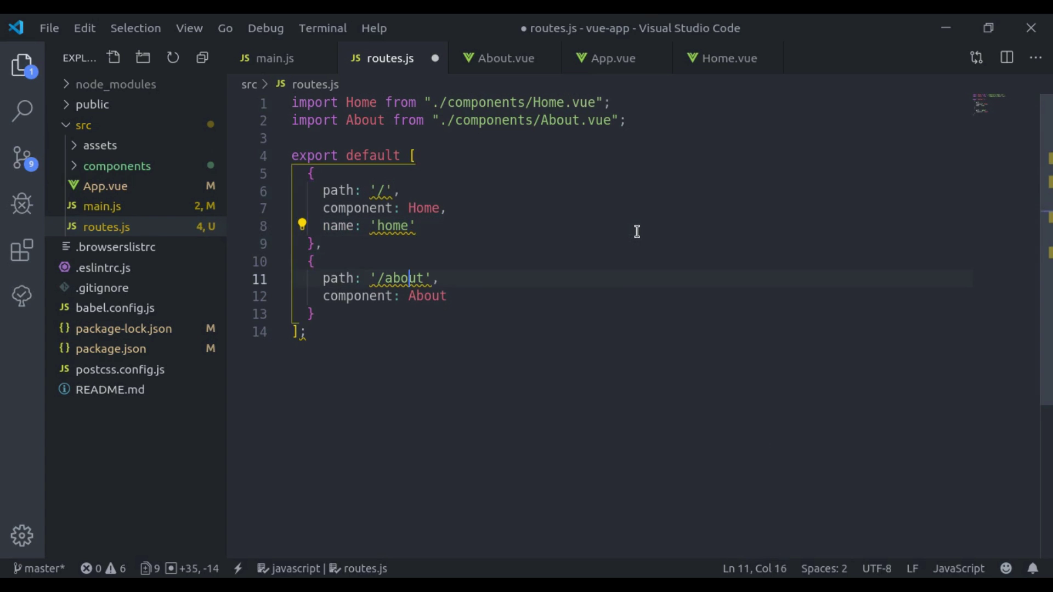
key("Down")
key("End")
type(",")
key("Return")
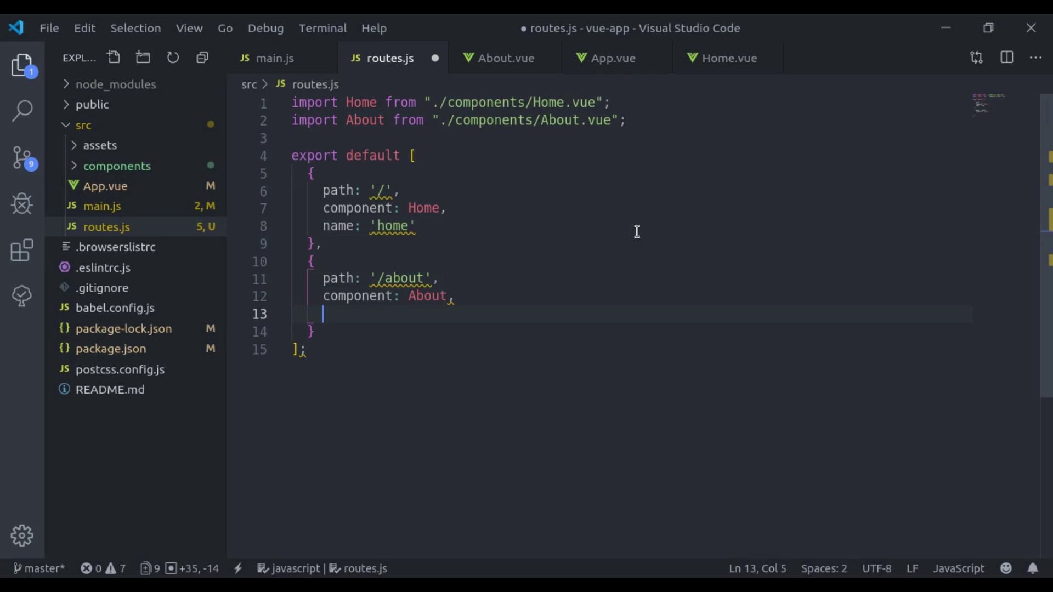
type("name:a")
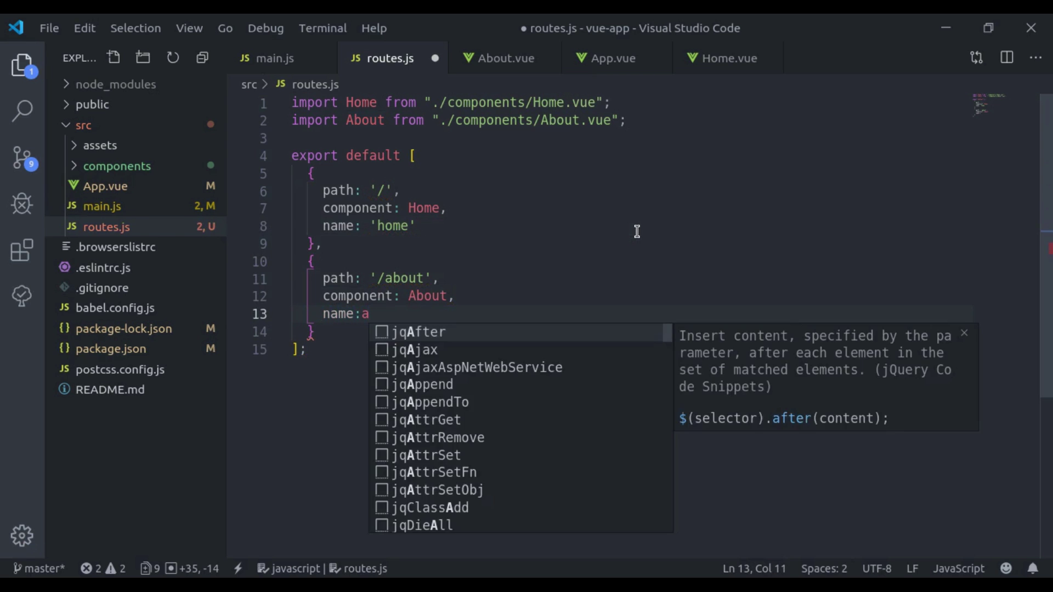
key("Escape")
type("abo")
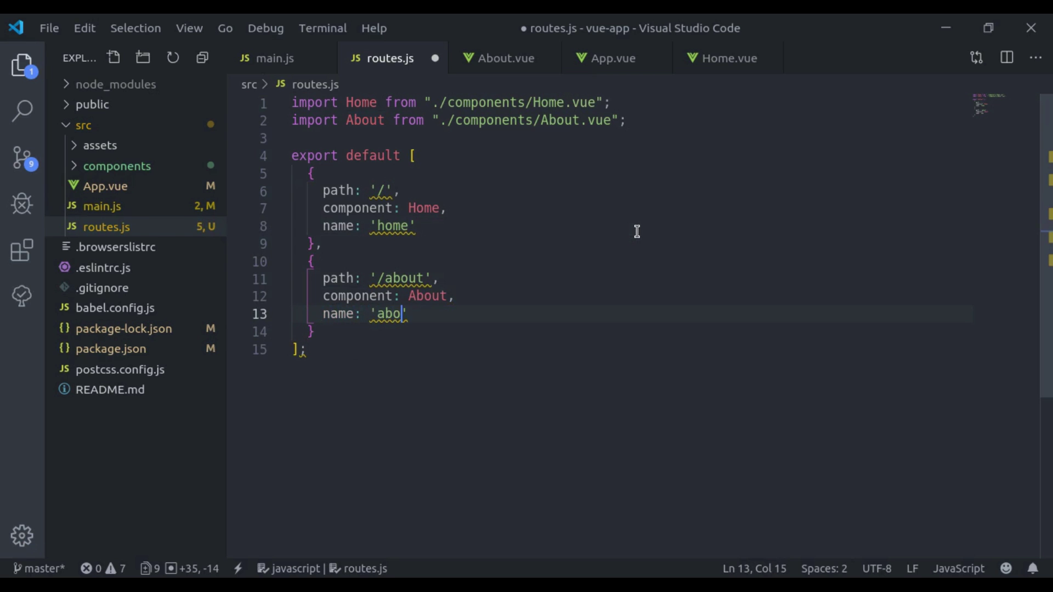
type("ut")
key("ctrl+s")
left_click(517, 64)
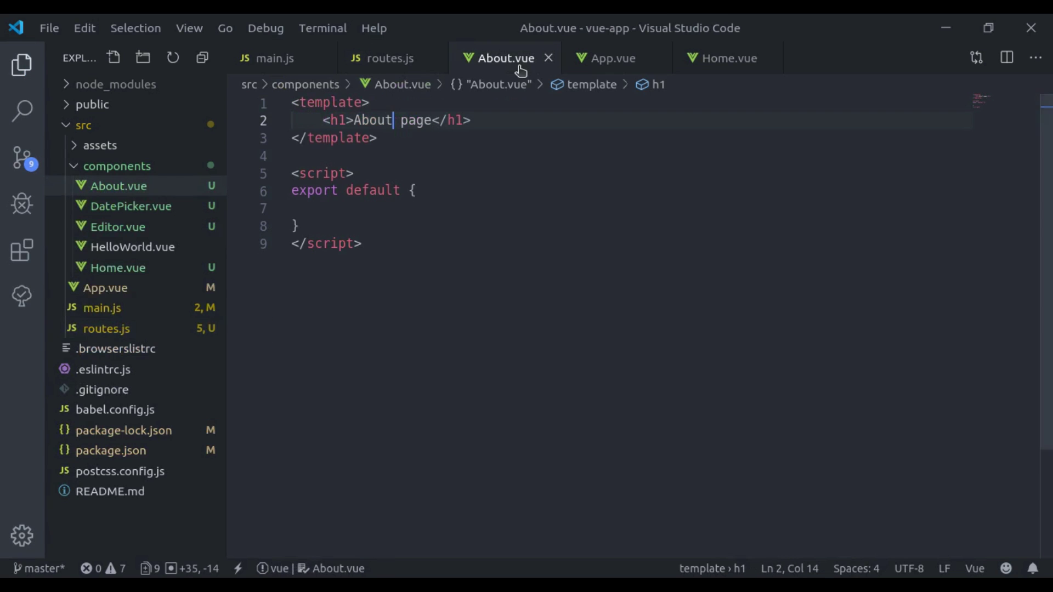
Change the Home link's target in App.vue to :to="{ name: 'home' }"
left_click(608, 58)
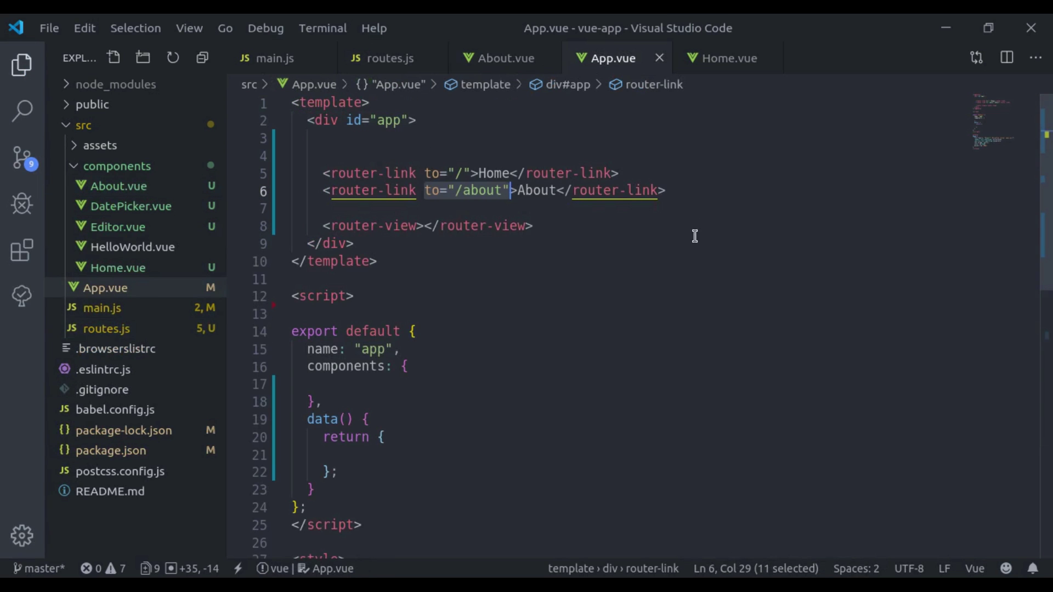
left_click(424, 172)
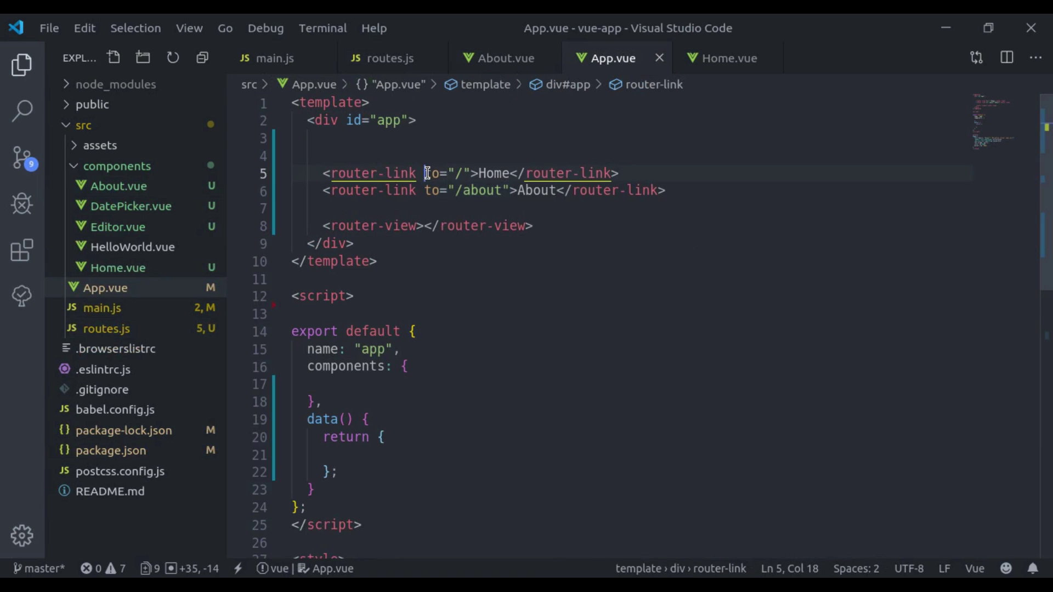
type(":")
key("Right")
key("Right")
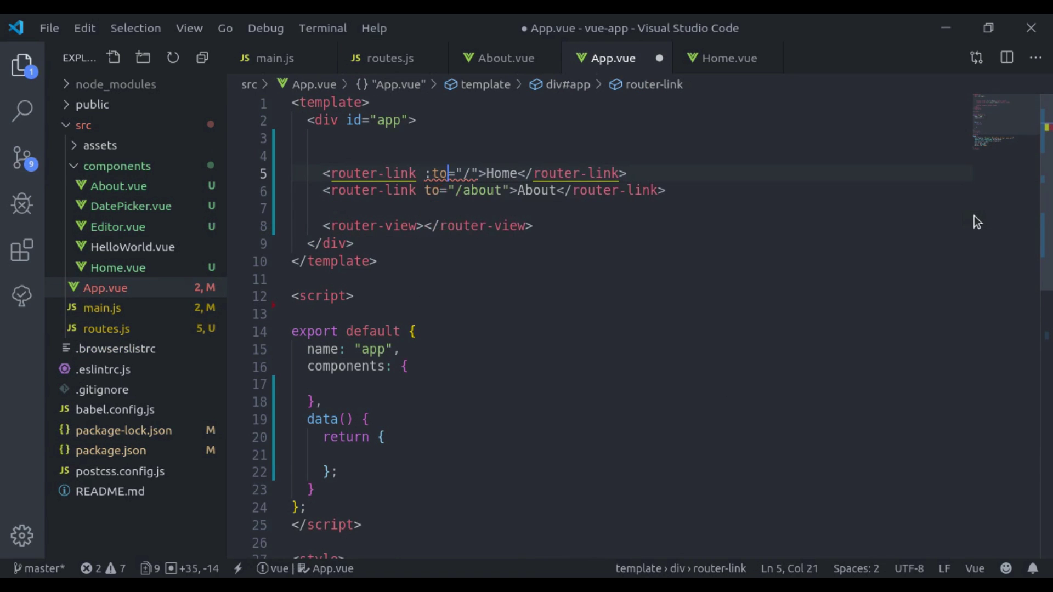
key("Delete")
key("Delete")
key("Delete")
type("\"{")
key("Left")
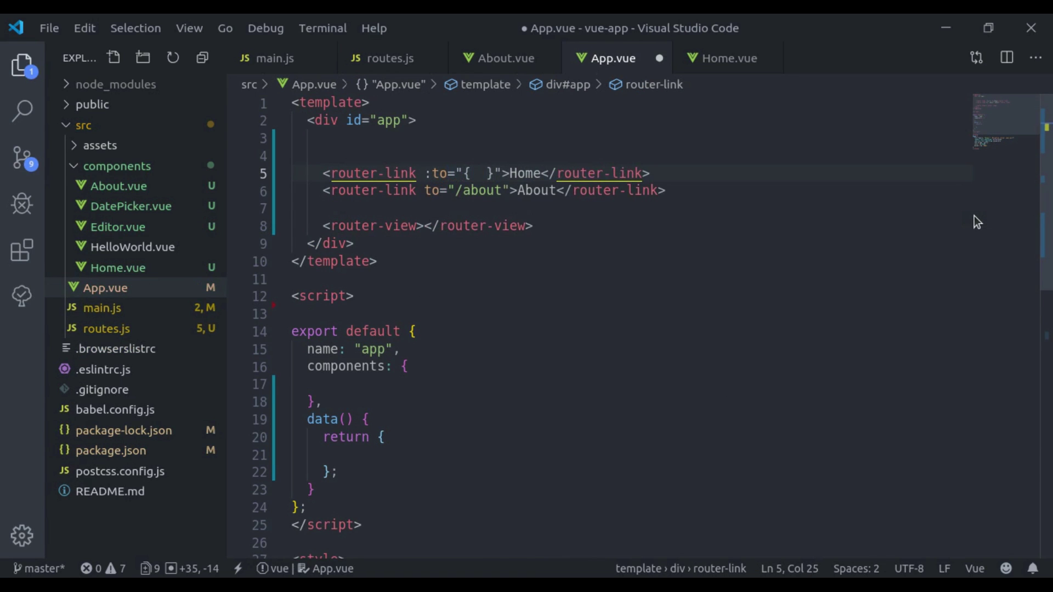
type("name:")
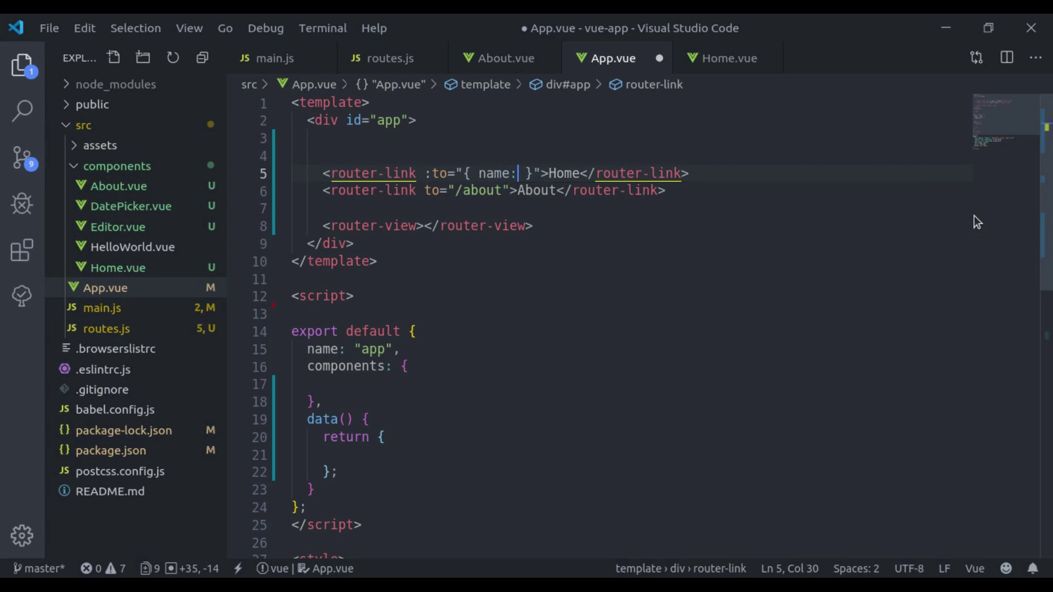
type(" 'ho")
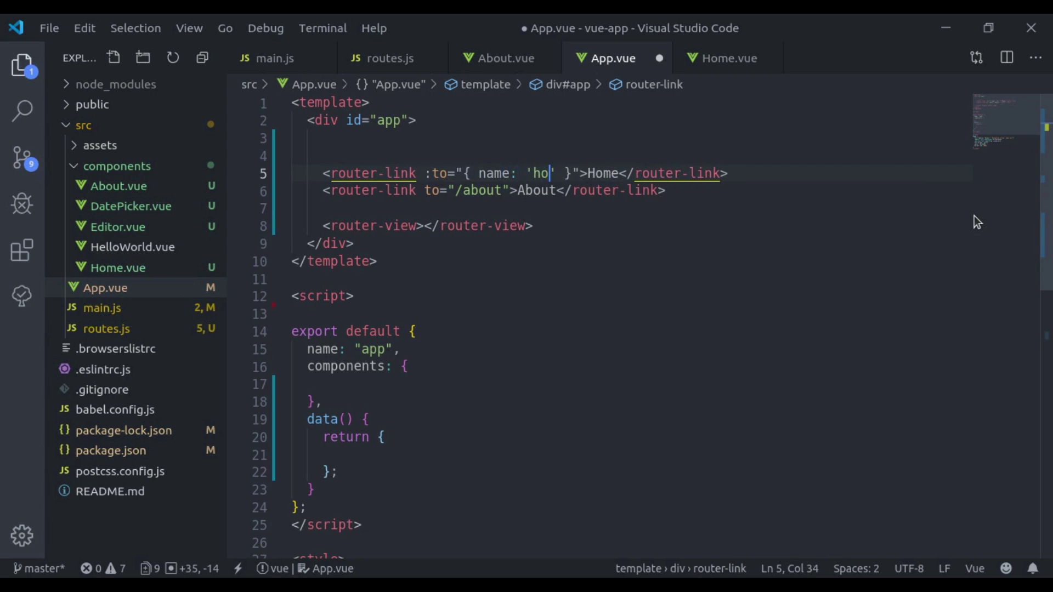
type("me")
key("Down")
Replace the About link's /about target with { name: 'about' } and save App.vue
key("Left")
key("Left")
key("Left")
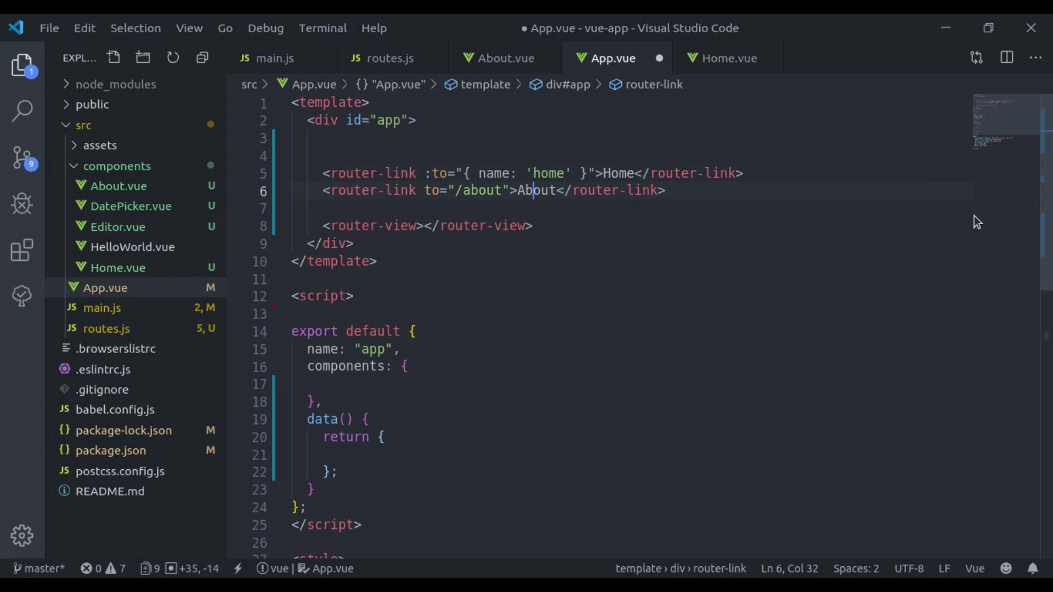
key("Left")
key("Left")
key("Left")
key("Left")
key("shift+Left")
key("shift+Left")
key("shift+Left")
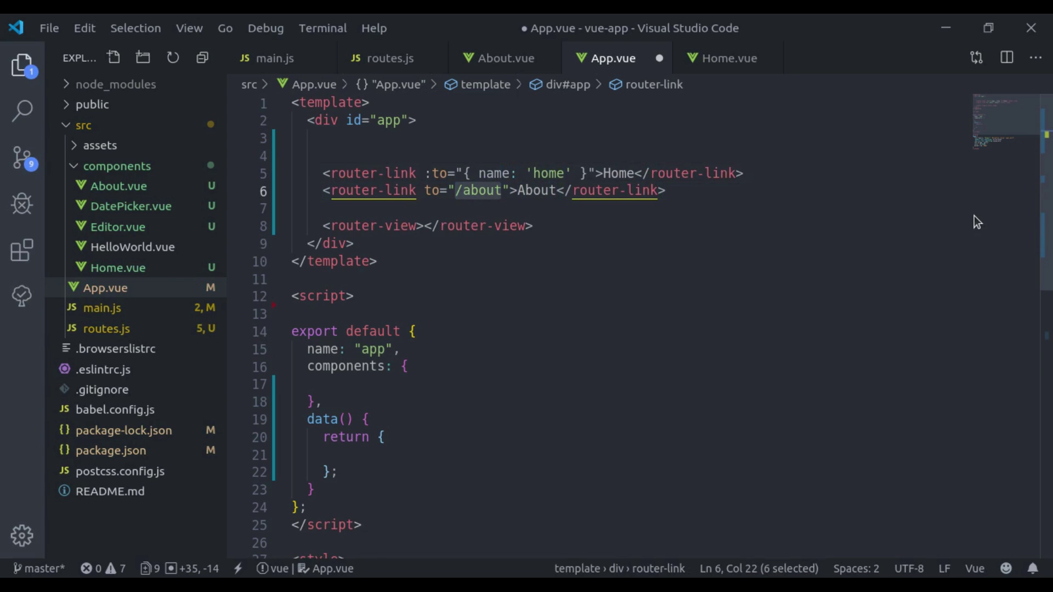
key("BackSpace")
type("{}")
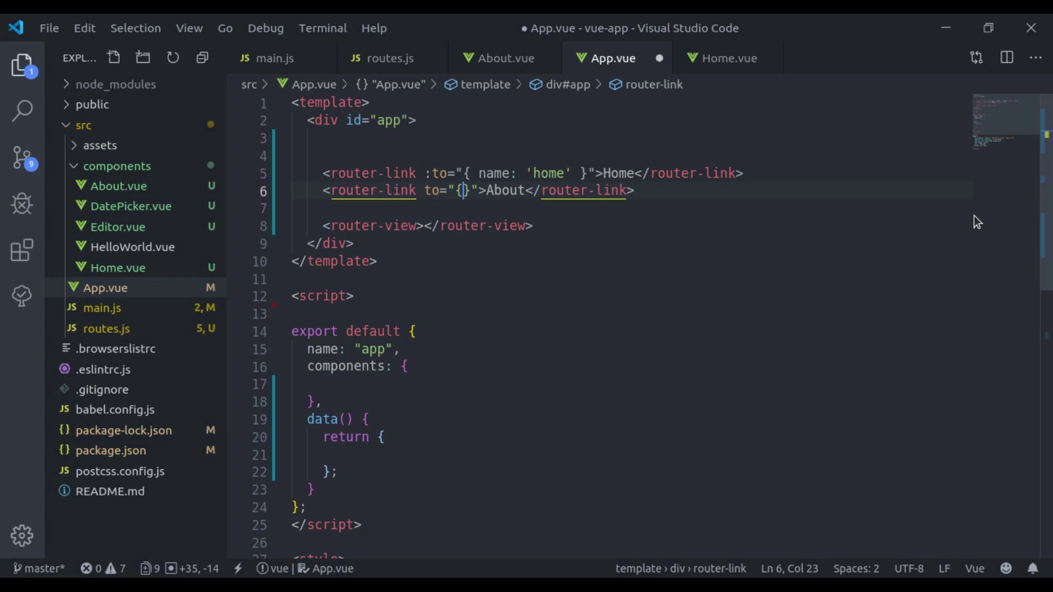
type(" name:")
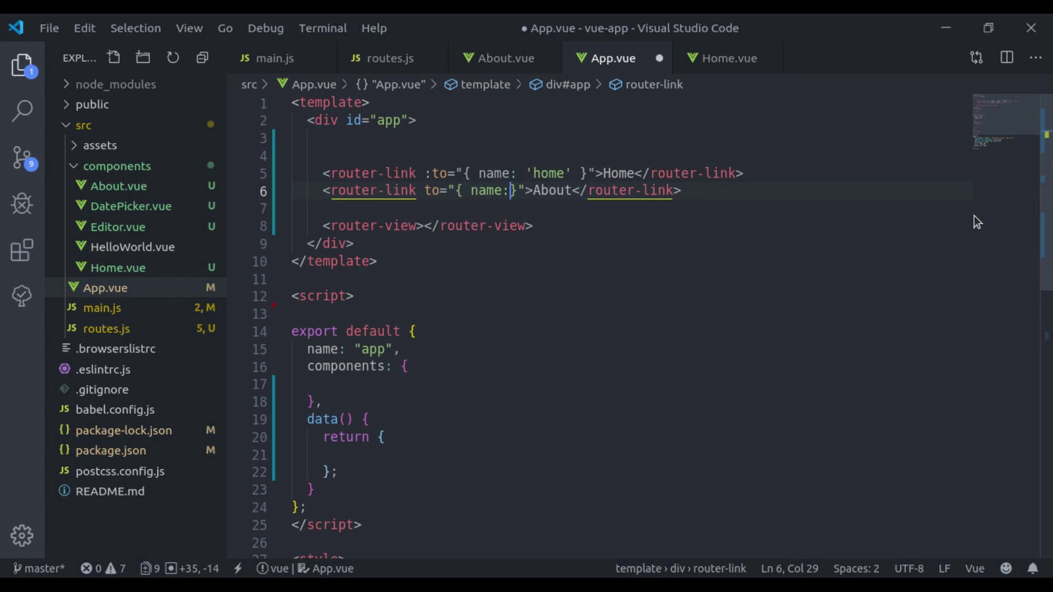
type(" 'about")
key("ctrl+s")
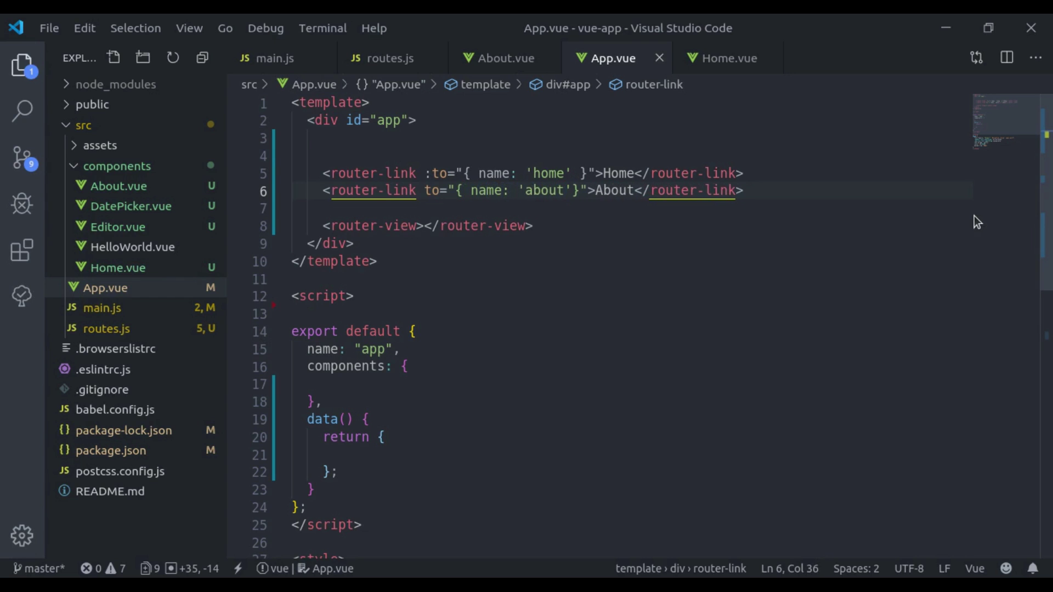
key("alt+Tab")
Reload localhost:8080 and try the About and Home links
left_click(71, 55)
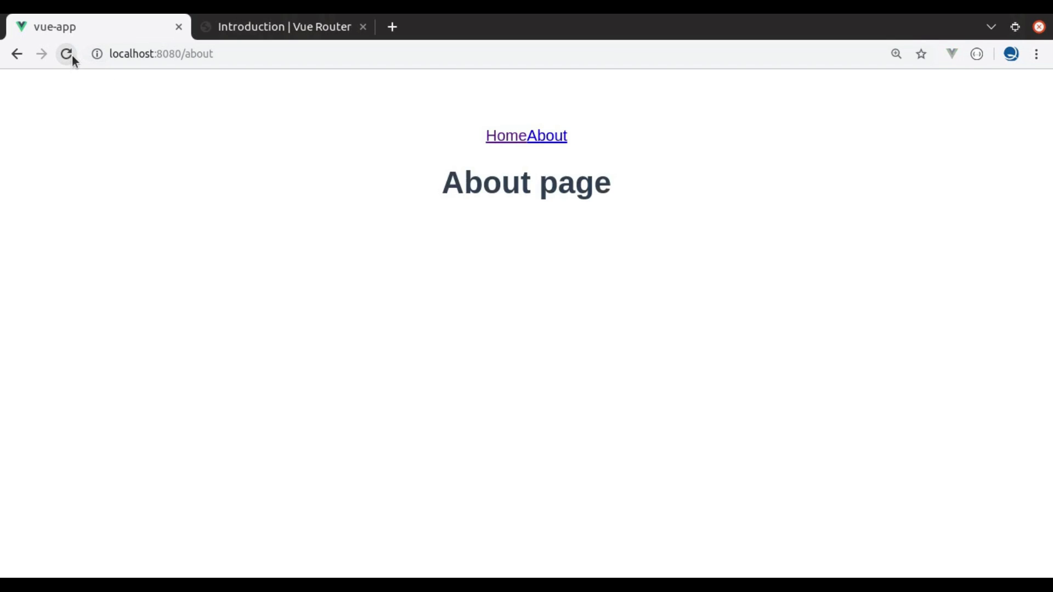
left_click(557, 138)
left_click(515, 139)
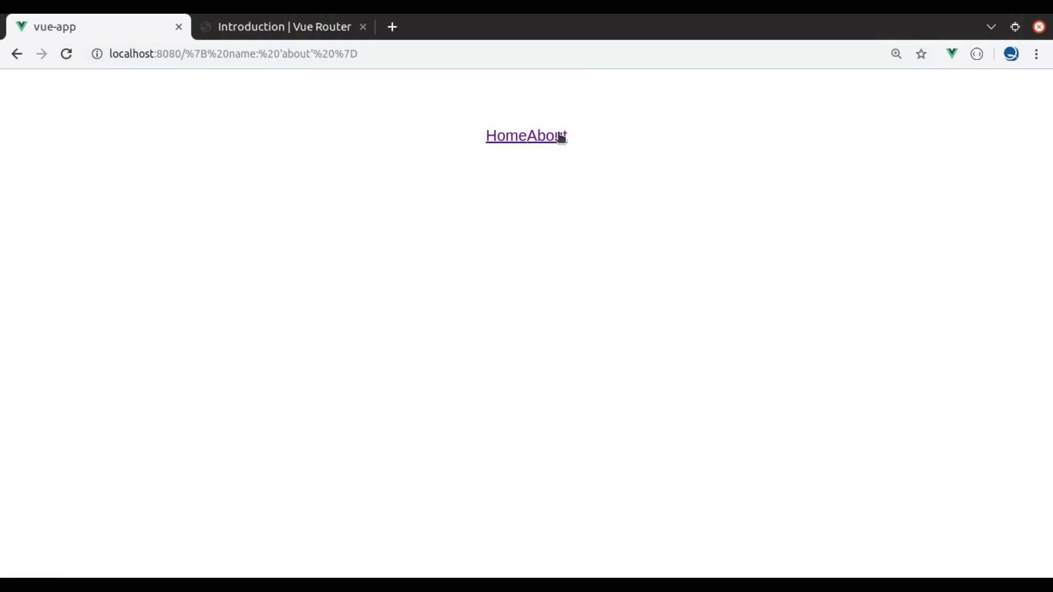
Add the missing colon to the About link's :to binding and save
key("alt+Tab")
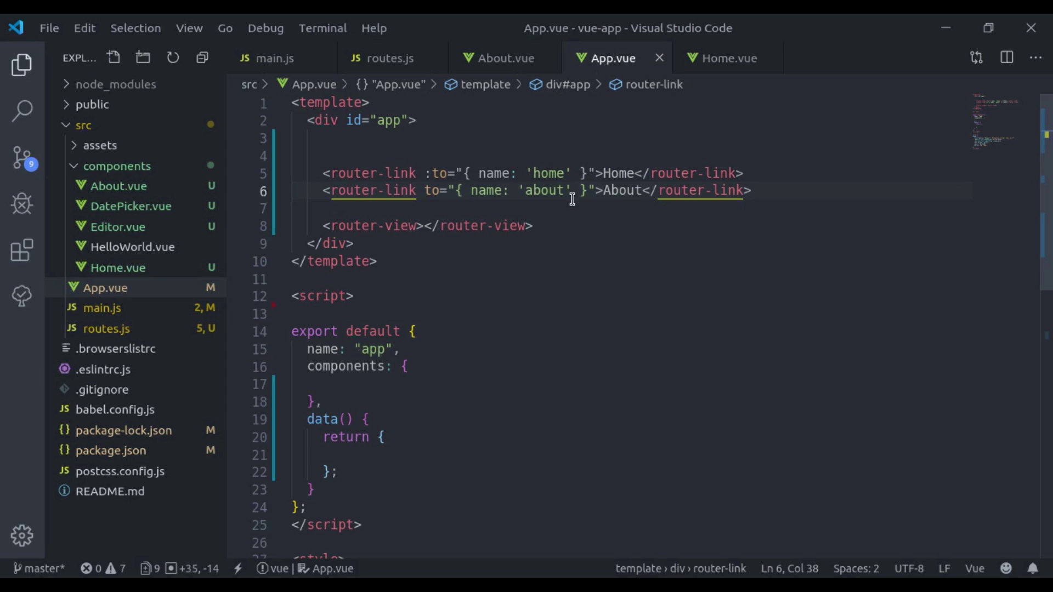
left_click(425, 191)
type(":")
key("Escape")
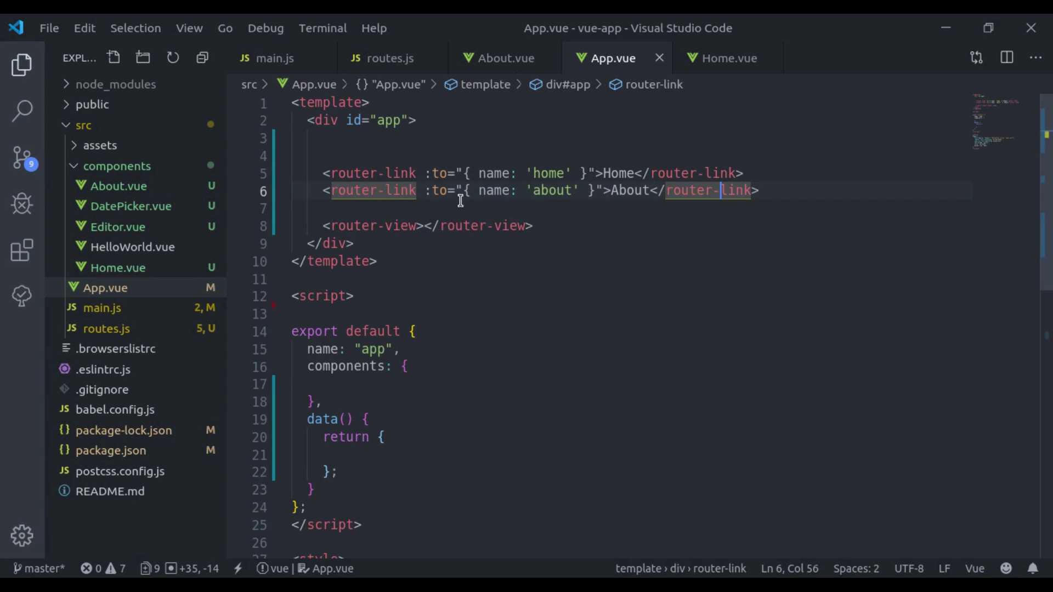
Retest the Home and About links in Chrome
key("alt+Tab")
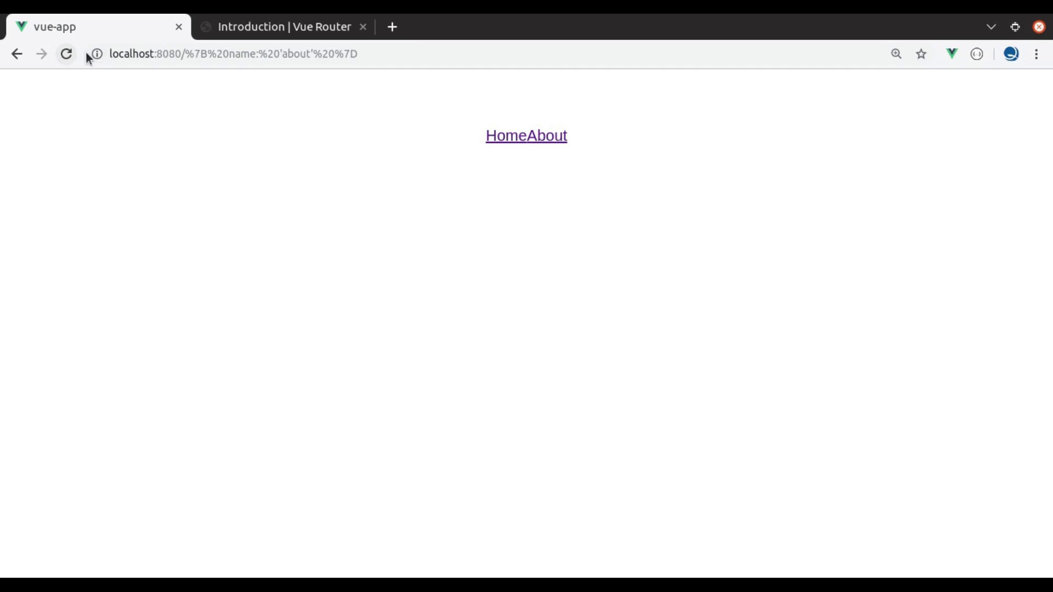
left_click(503, 139)
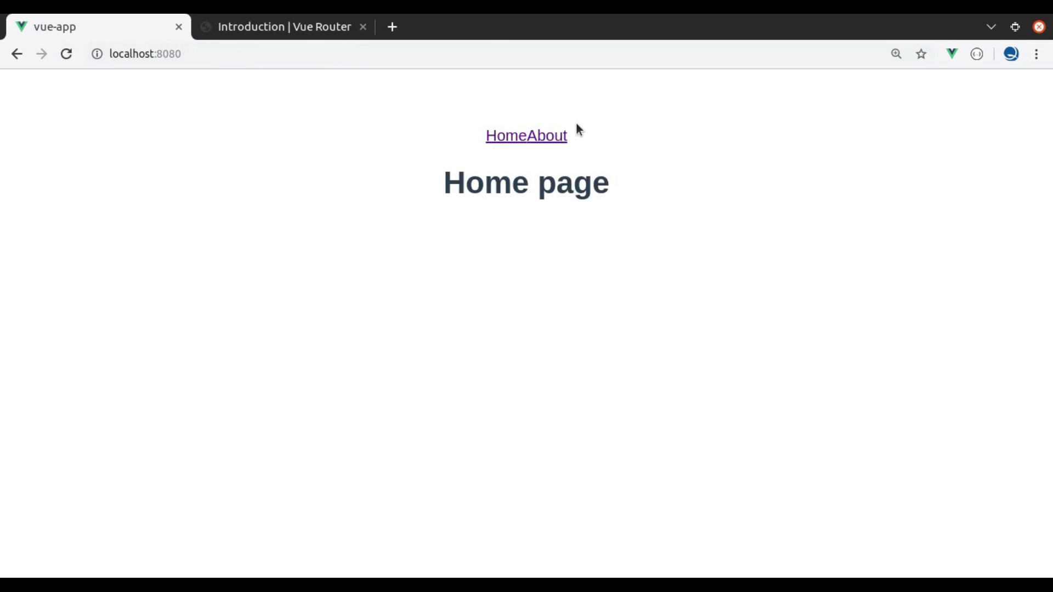
left_click(547, 139)
key("alt+Tab")
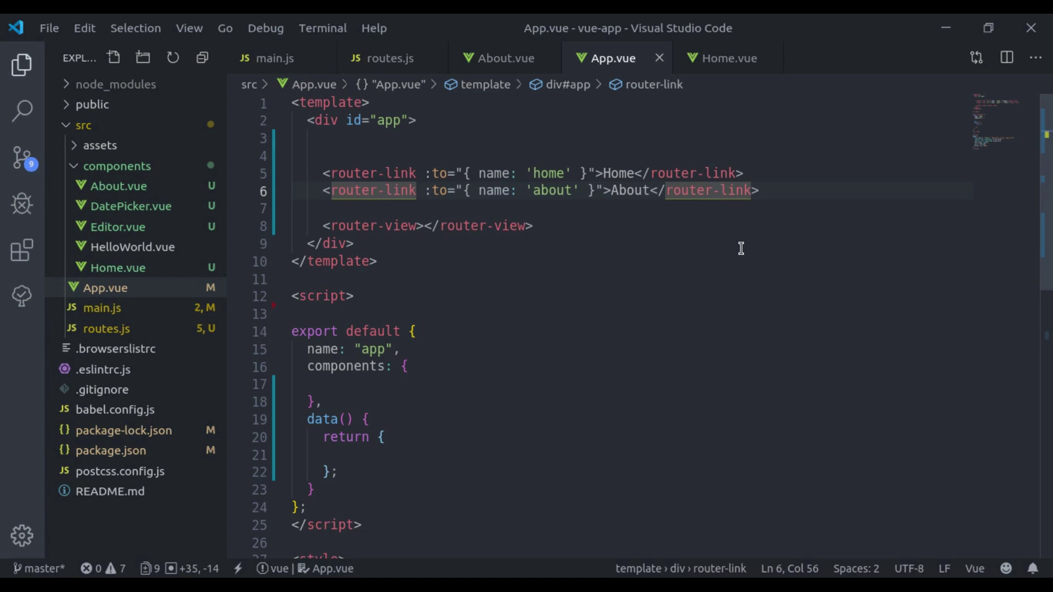
After the about route, start a new route object with path '/posts/:slug'
left_click(393, 63)
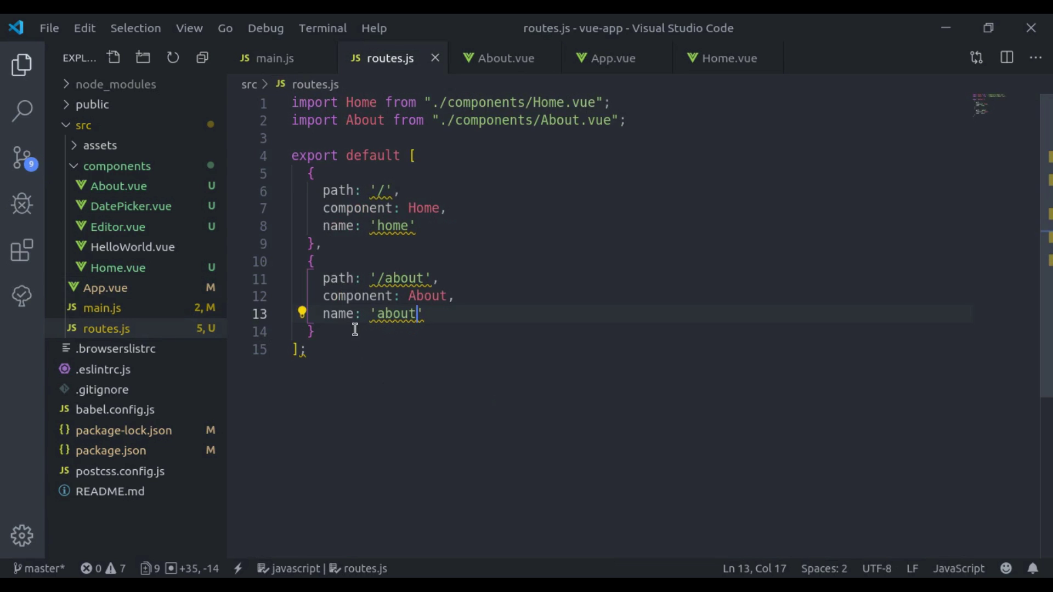
key("Down")
type(",")
key("Return")
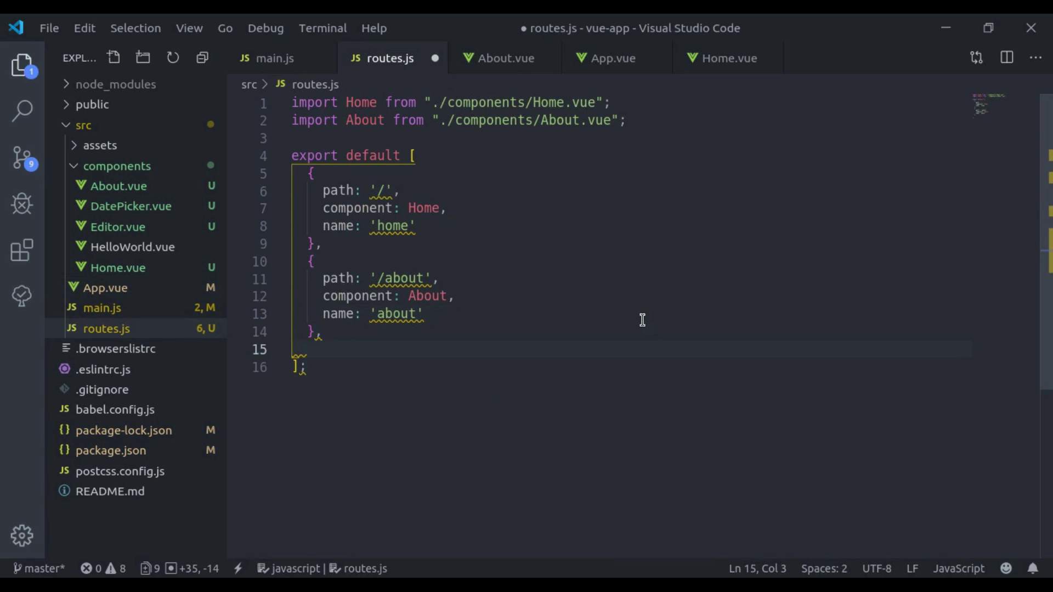
type("{")
key("Return")
type("path:\"")
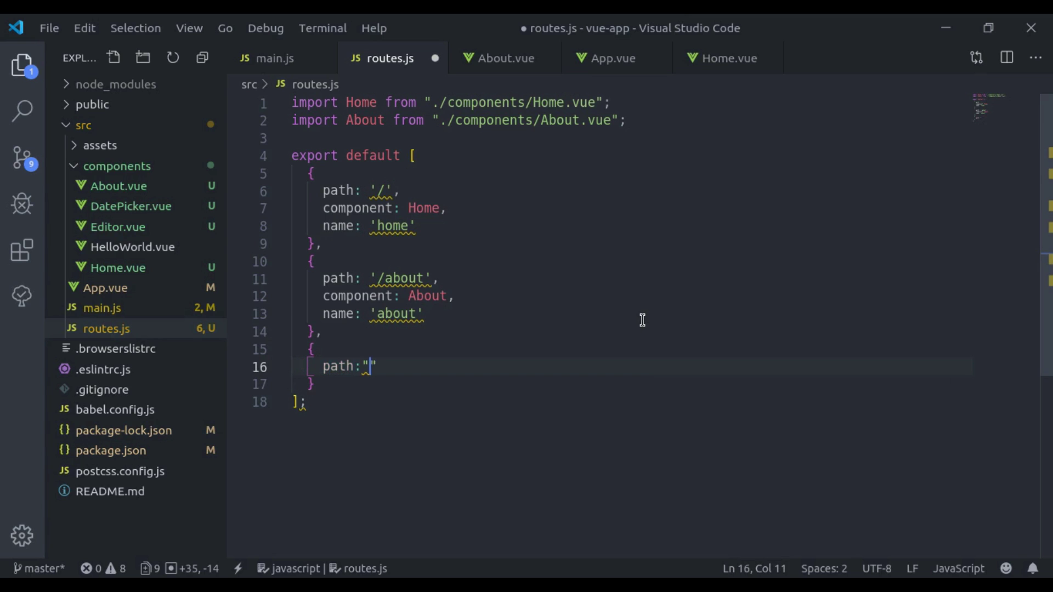
type("/posts/")
type("slug")
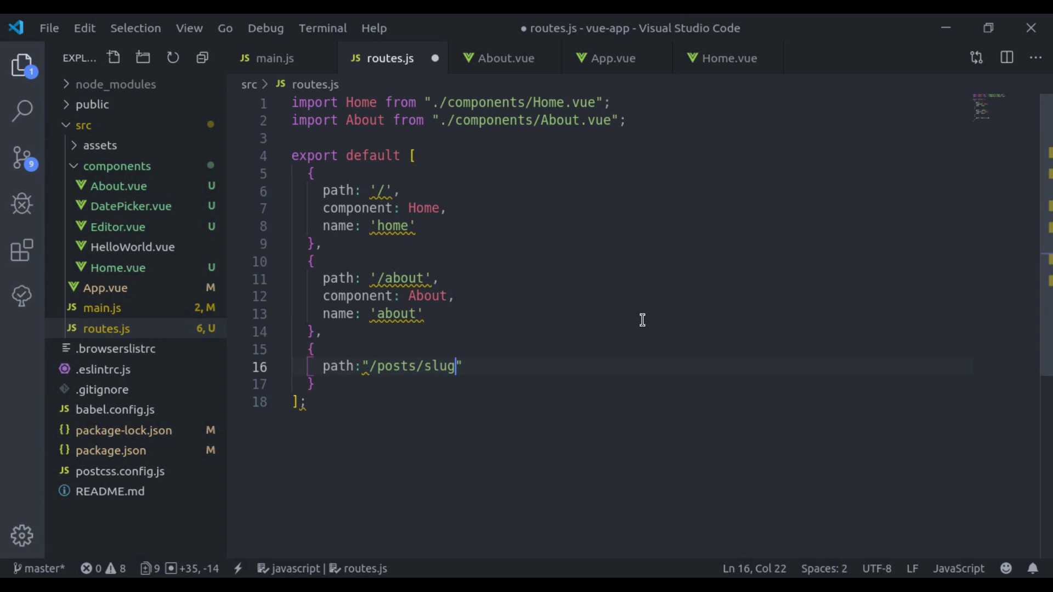
double_click(434, 368)
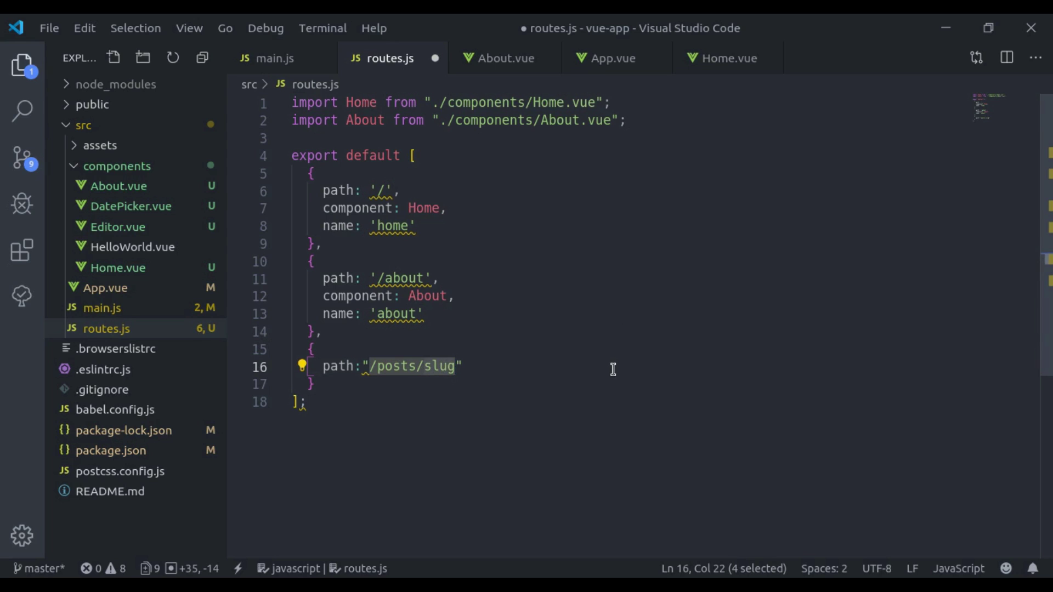
key("Left")
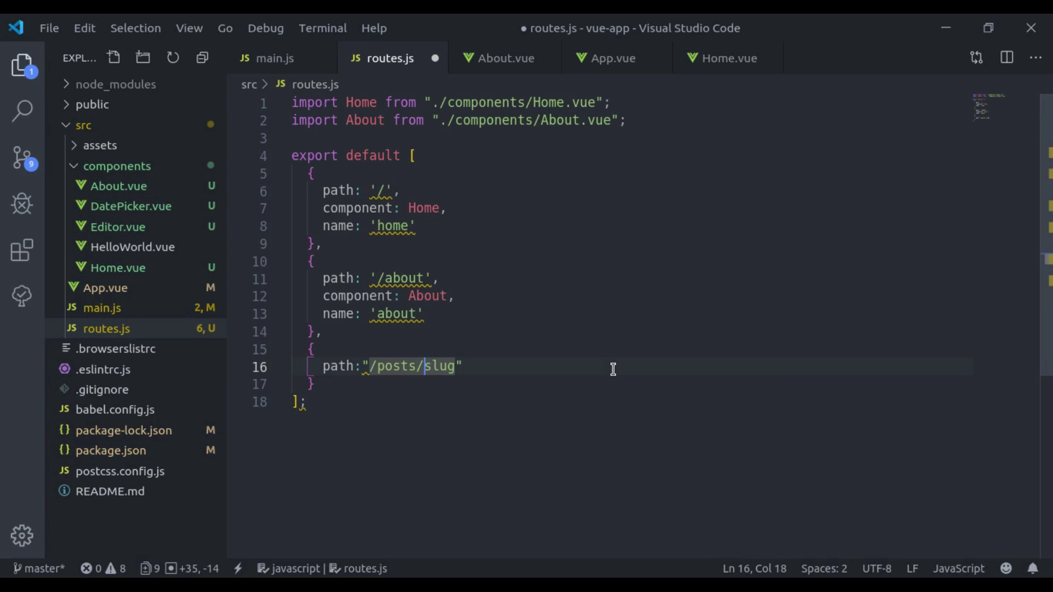
type(":")
Give the new route component Post and name 'post'
key("End")
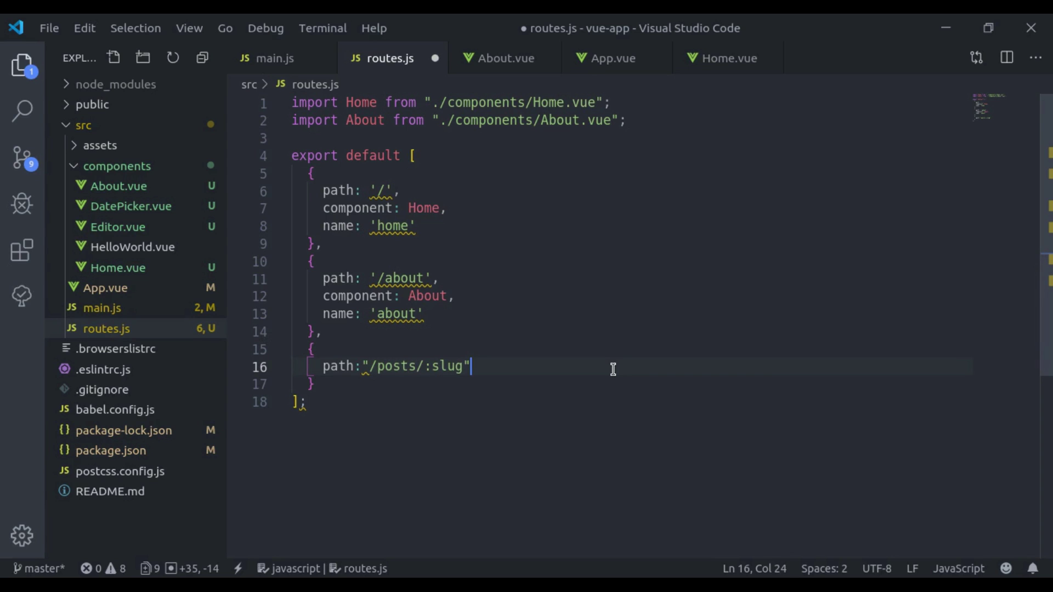
type(",")
key("Return")
type("comp")
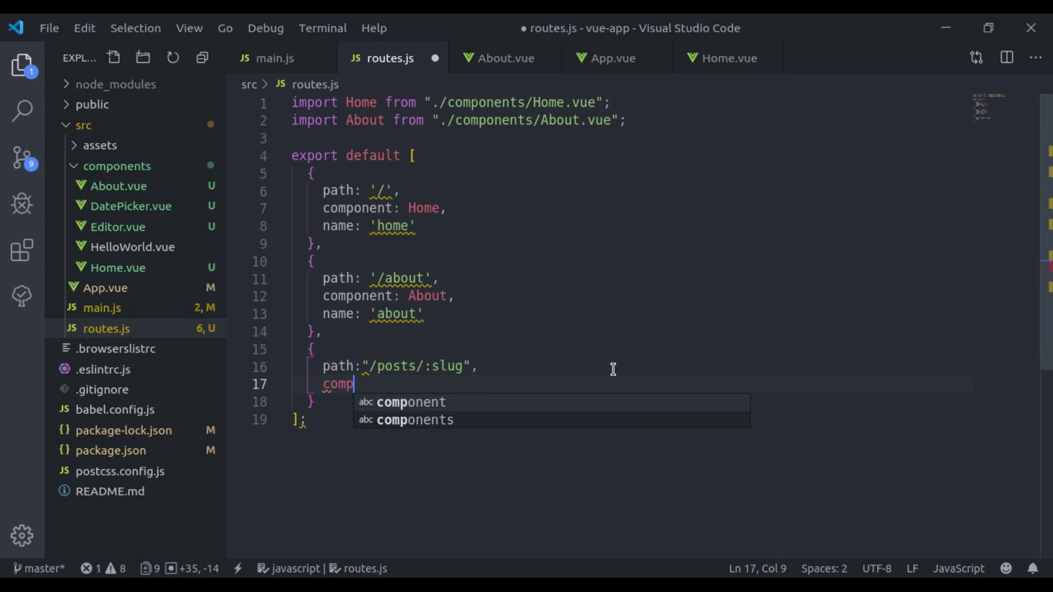
key("Return")
type(": Pos")
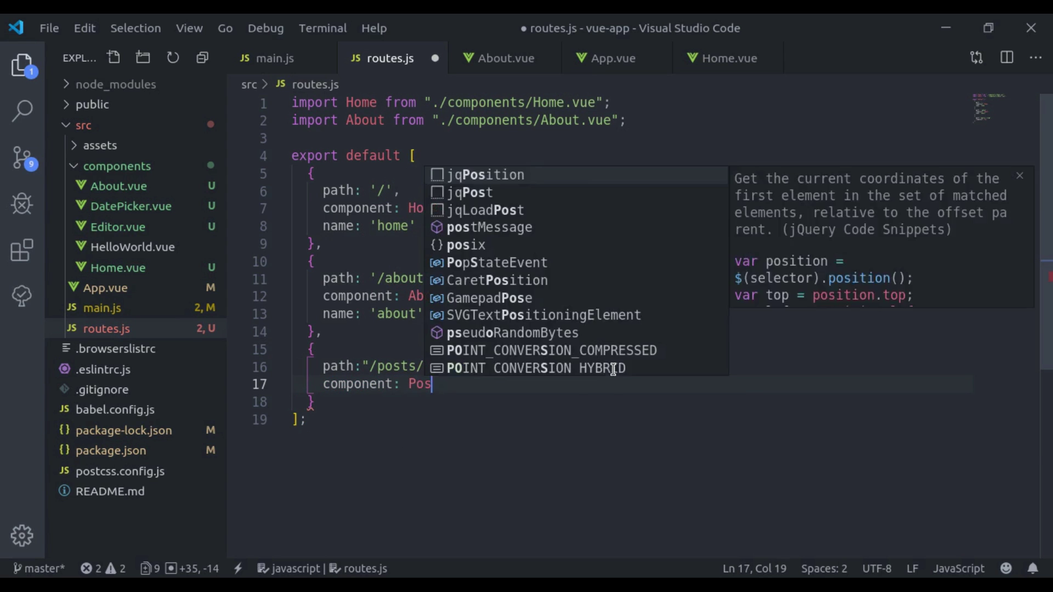
type("t,")
key("Return")
type("name")
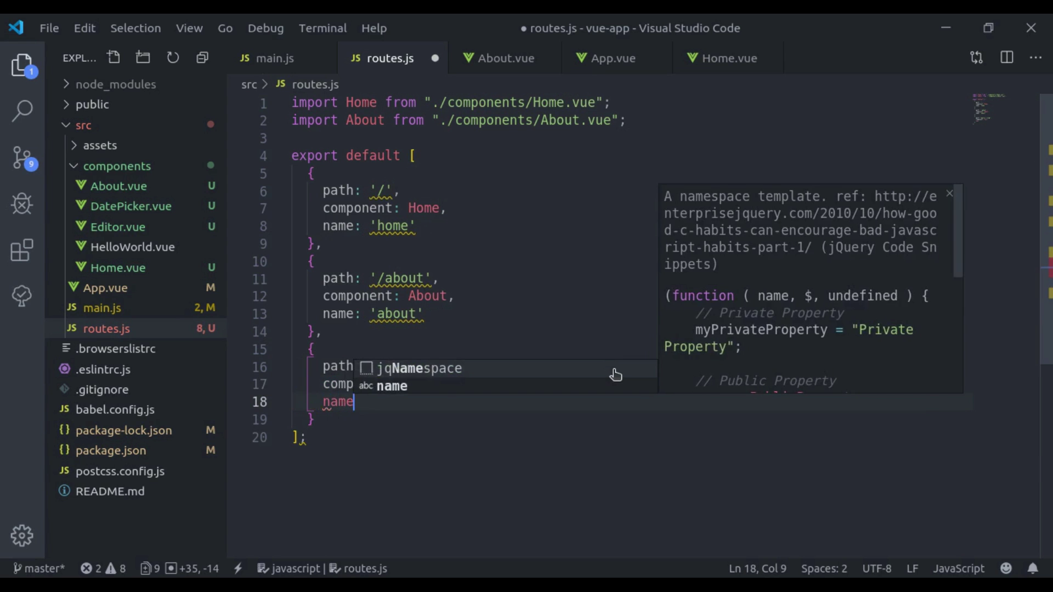
type(": '")
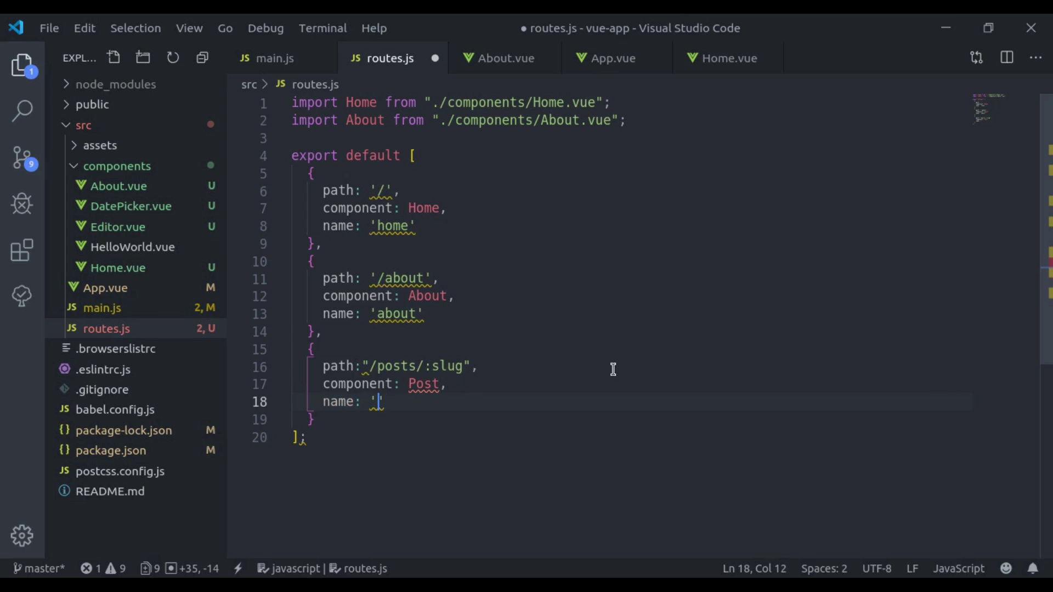
type("post")
double_click(418, 382)
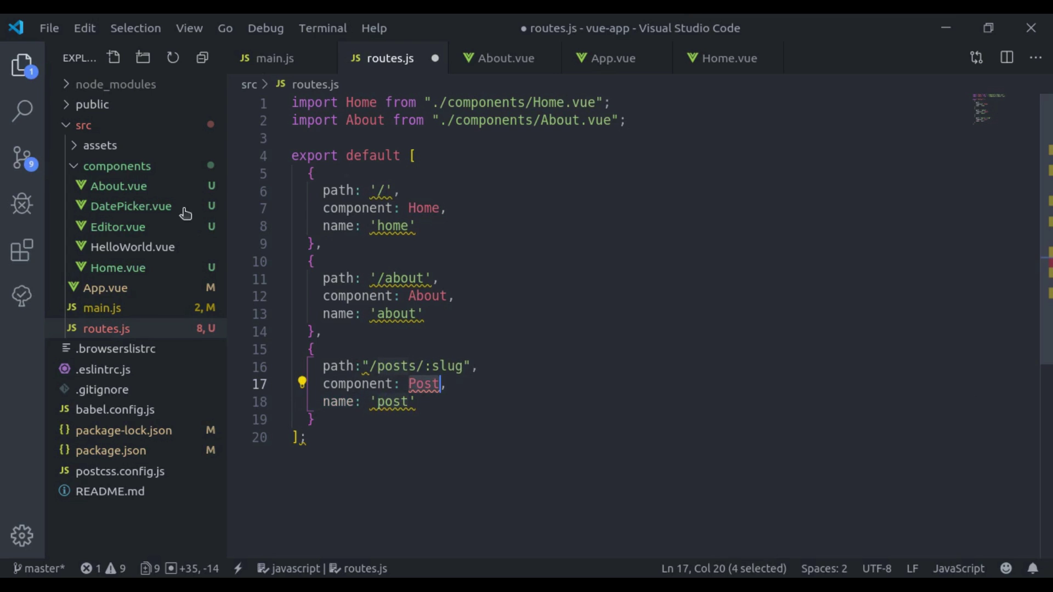
Create a new file Post.vue in the components folder
right_click(117, 164)
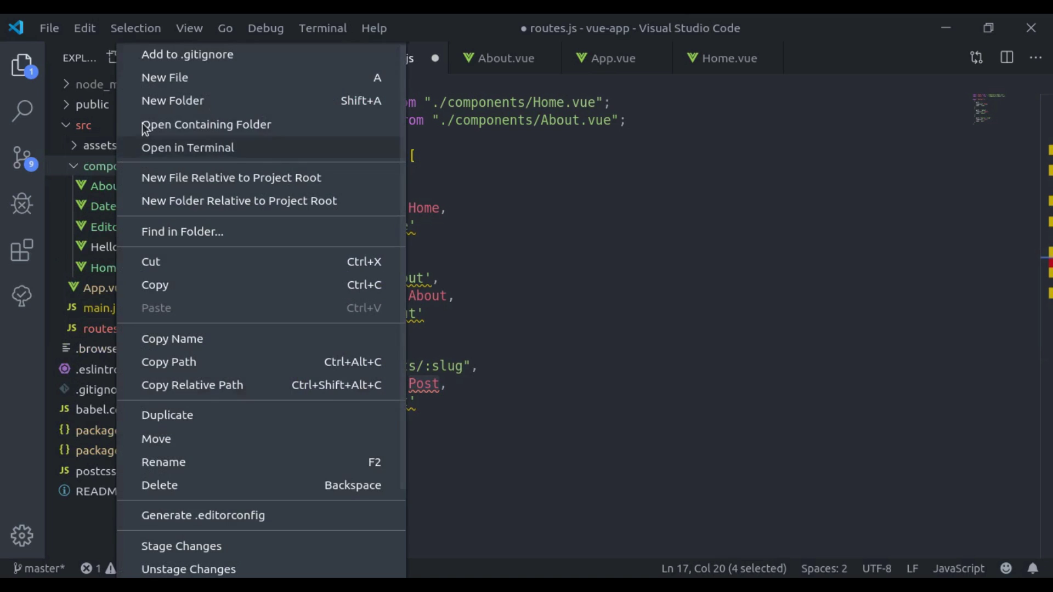
left_click(175, 76)
type("Post.vue")
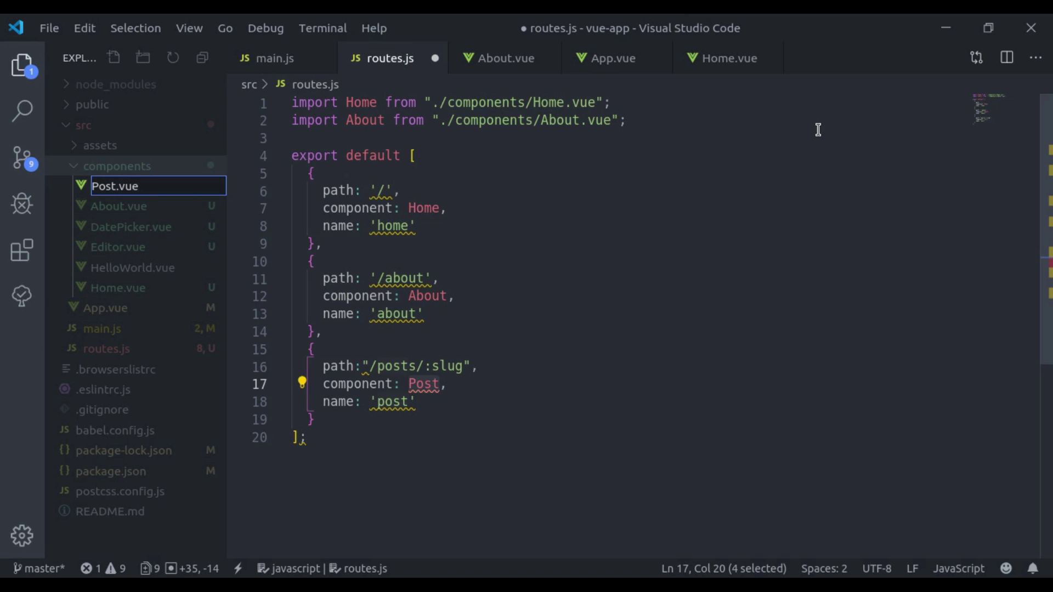
key("Return")
type("<t")
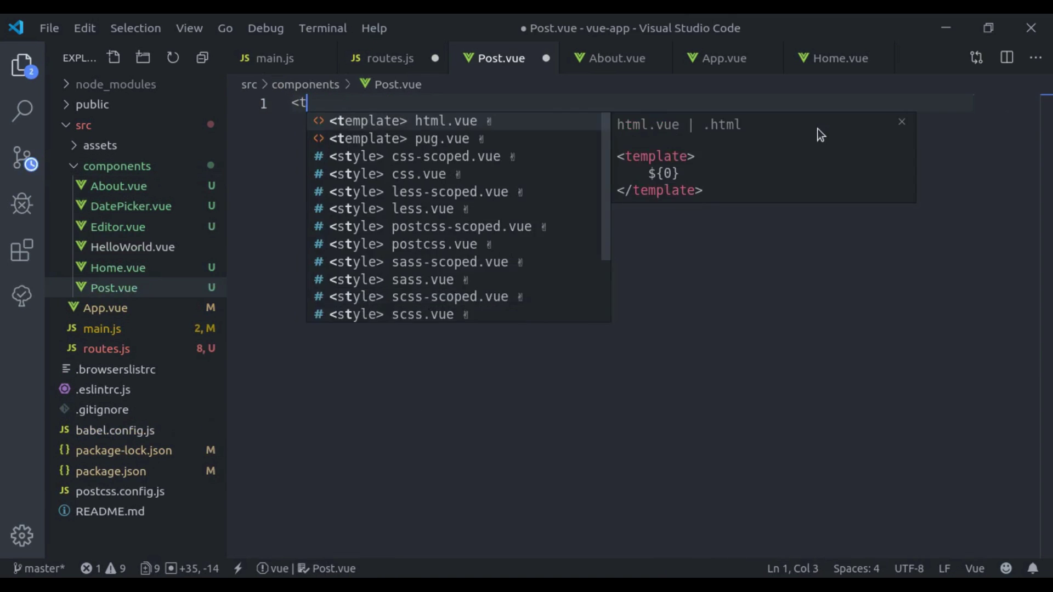
type("e")
Fill Post.vue with template and script snippets and an <h1>Post</h1> heading, then save
key("Return")
key("Down")
key("End")
key("Return")
key("Return")
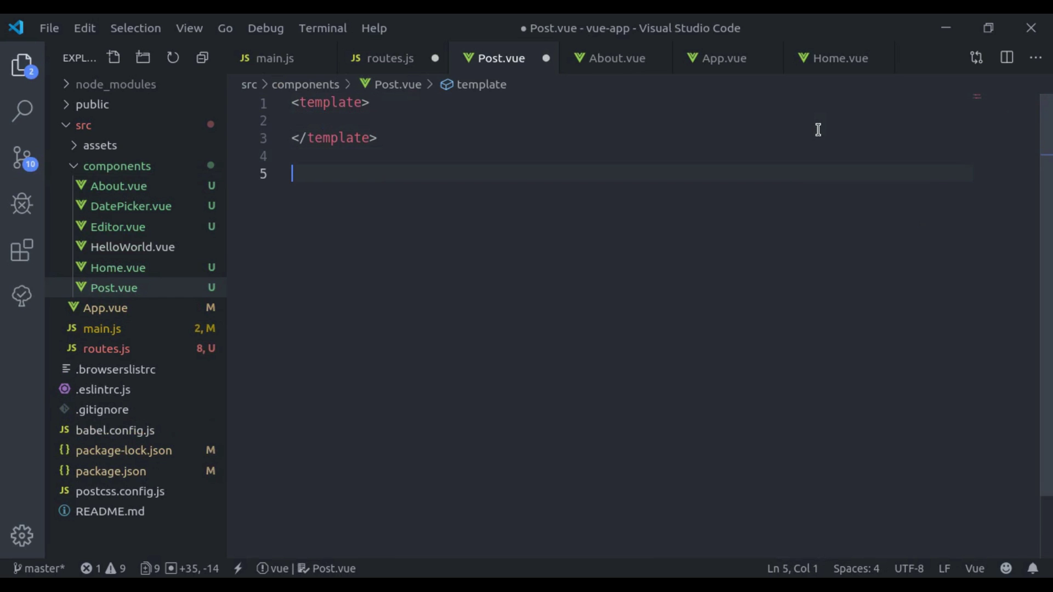
type("<scr")
key("Return")
key("Up")
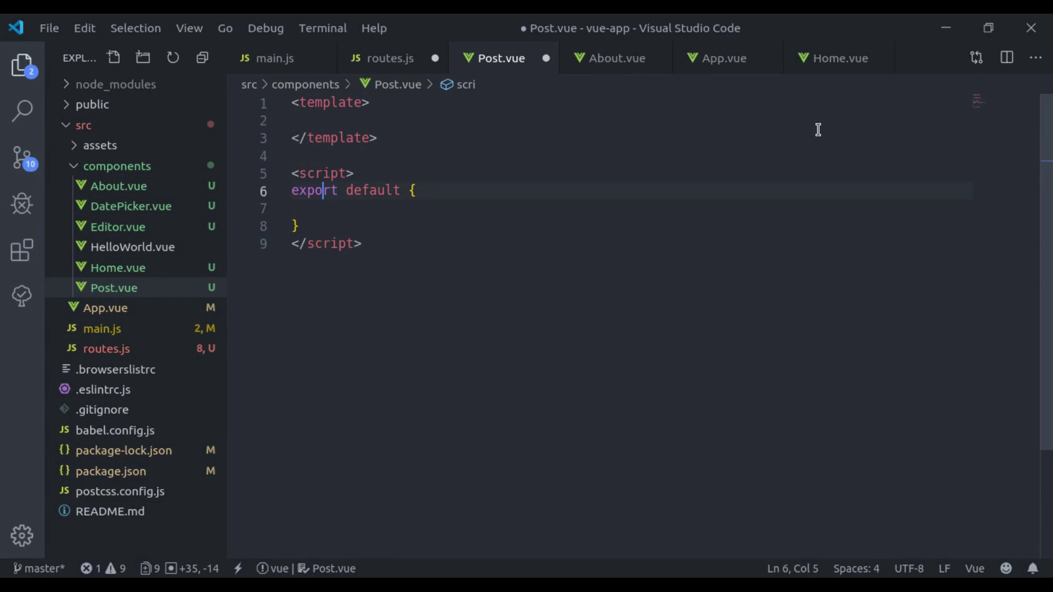
key("Up")
key("Up")
key("Up")
key("Up")
type("<")
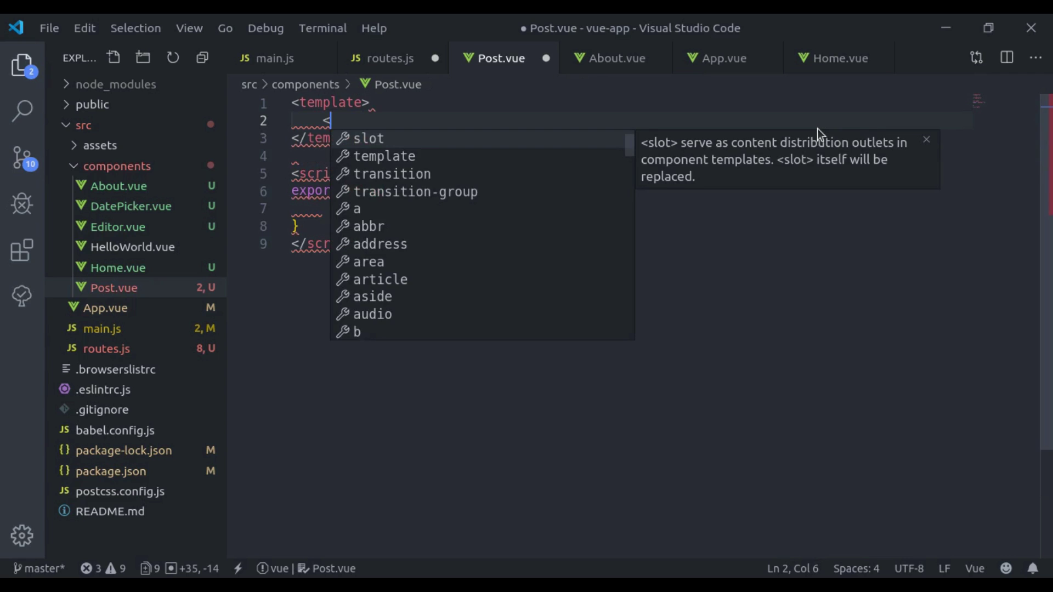
type("h1")
key("Return")
type("Post</h1>")
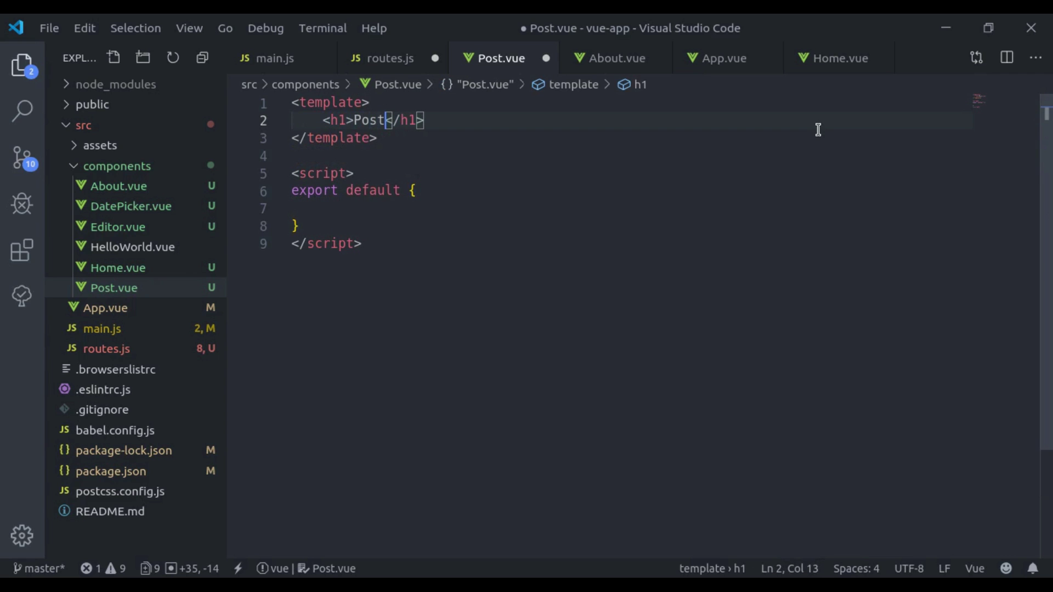
key("ctrl+s")
Duplicate the About import line in routes.js and rename the imported name to Post
left_click(414, 55)
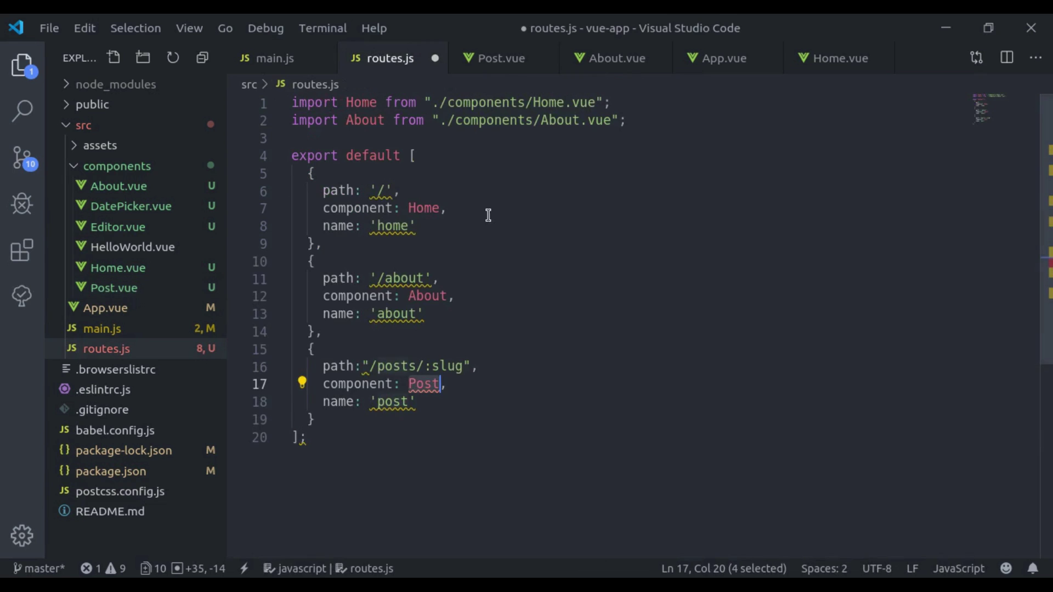
left_click(533, 120)
key("shift+alt+Down")
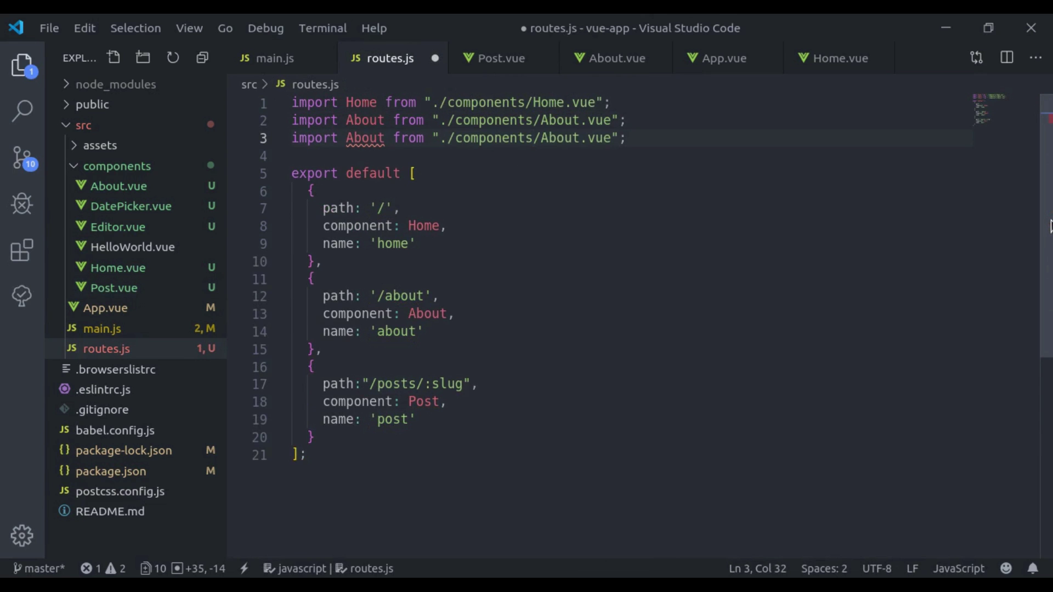
key("Home")
key("ctrl+Right")
key("ctrl+Right")
key("ctrl+shift+Left")
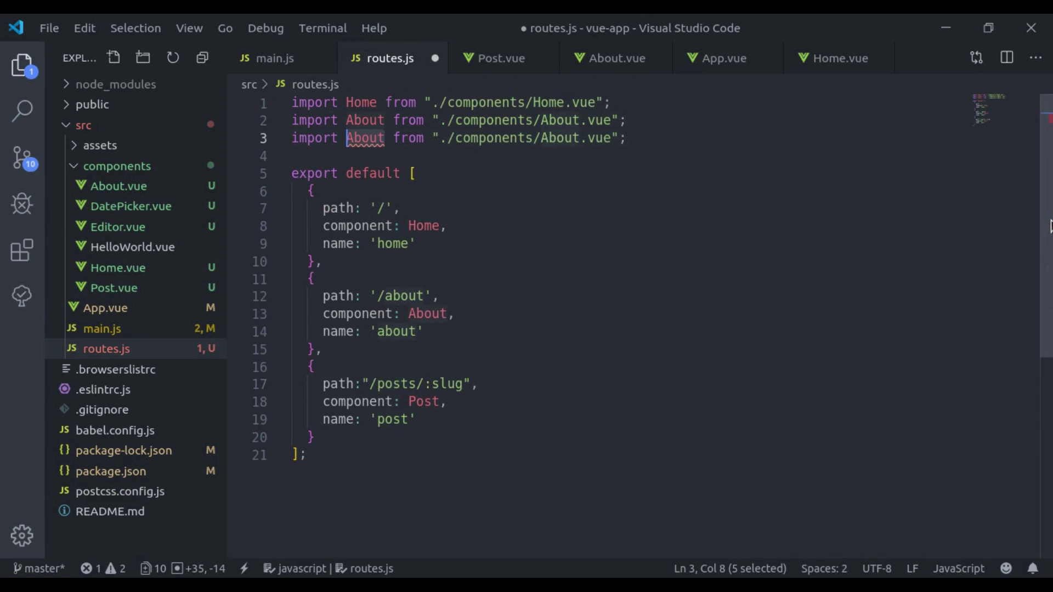
type("Post")
Point the duplicated import path to ./components/Post.vue and save routes.js
key("End")
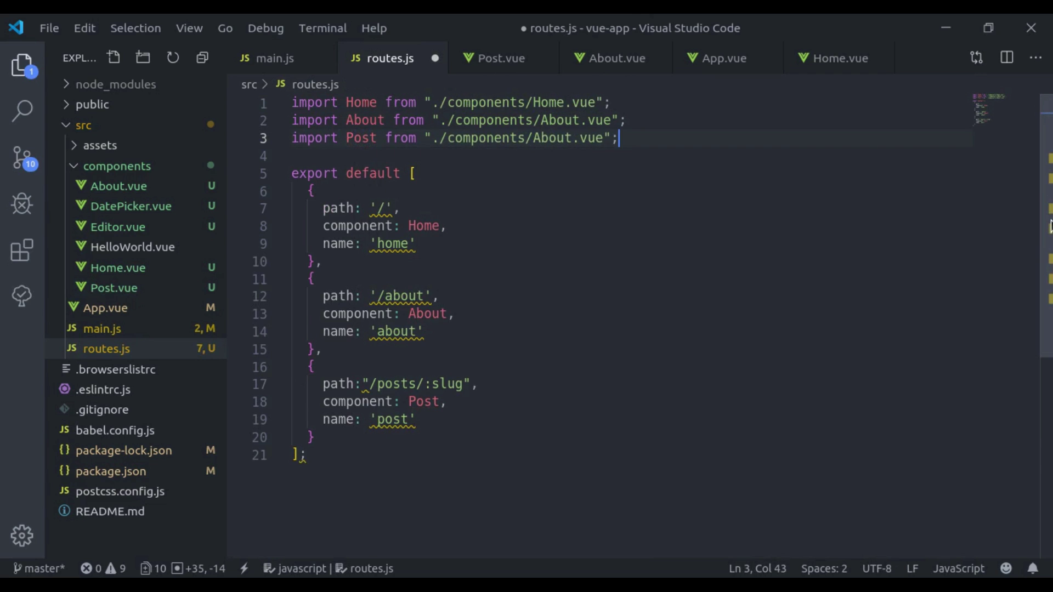
key("ctrl+Left")
key("ctrl+Left")
key("Left")
key("ctrl+shift+Left")
type("P")
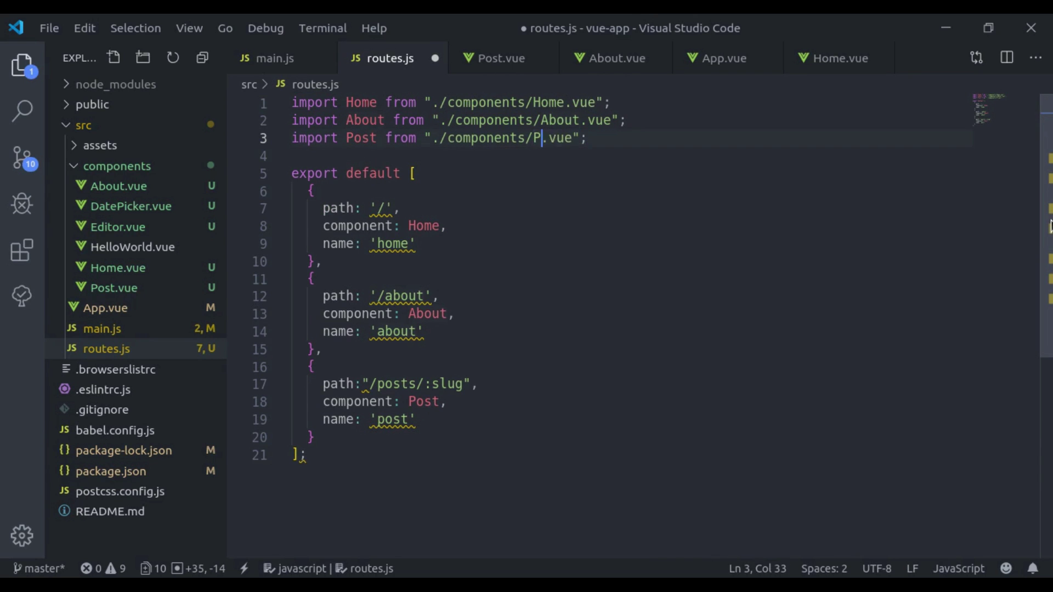
type("ost")
key("ctrl+s")
key("End")
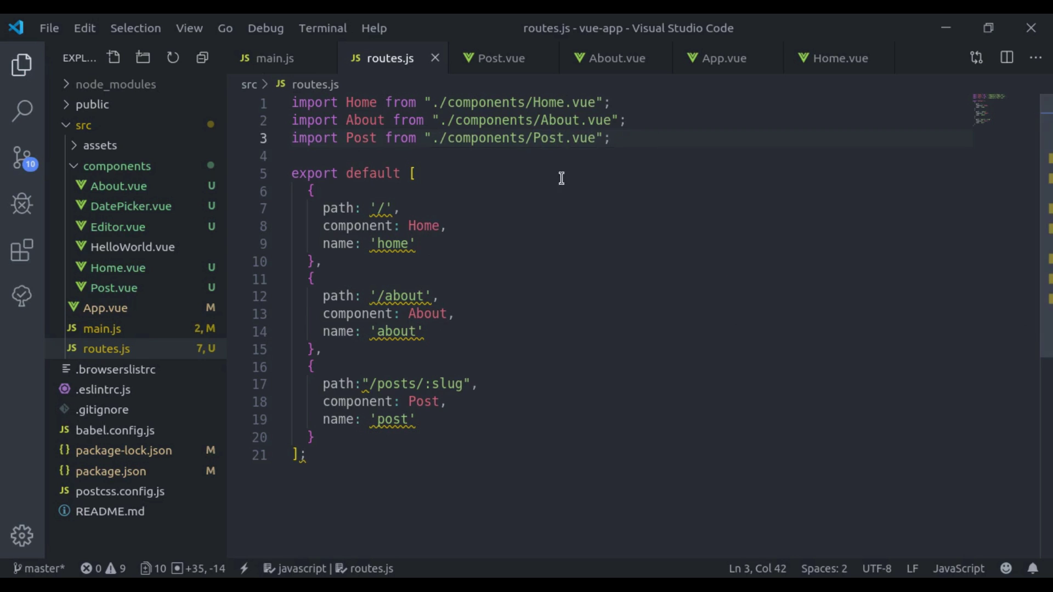
Duplicate the About router-link, changing its route name to 'post' and its text to Post
left_click(727, 64)
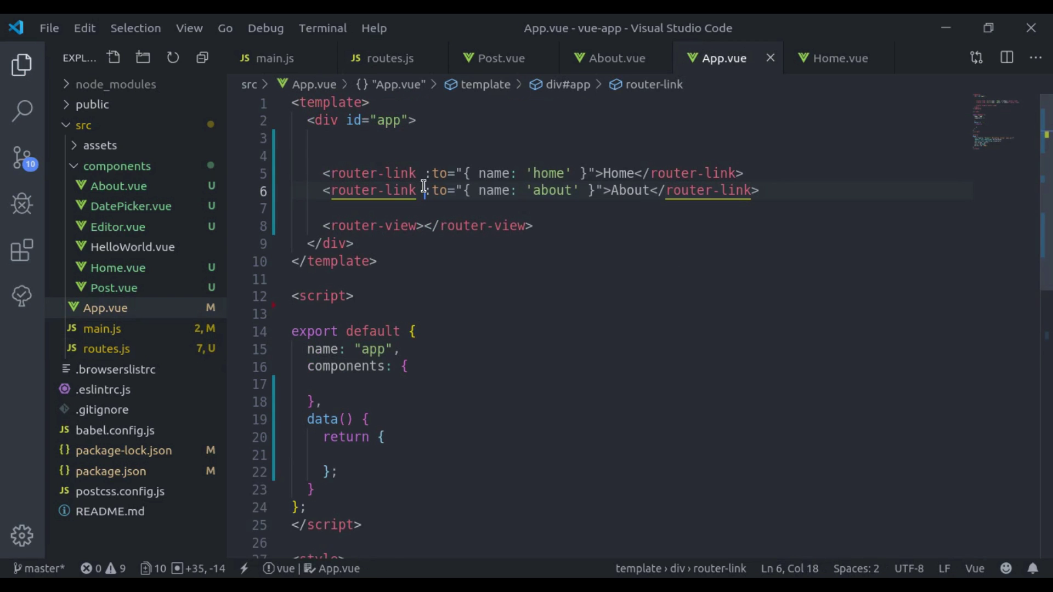
key("shift+alt+Down")
key("Right")
key("Right")
key("Right")
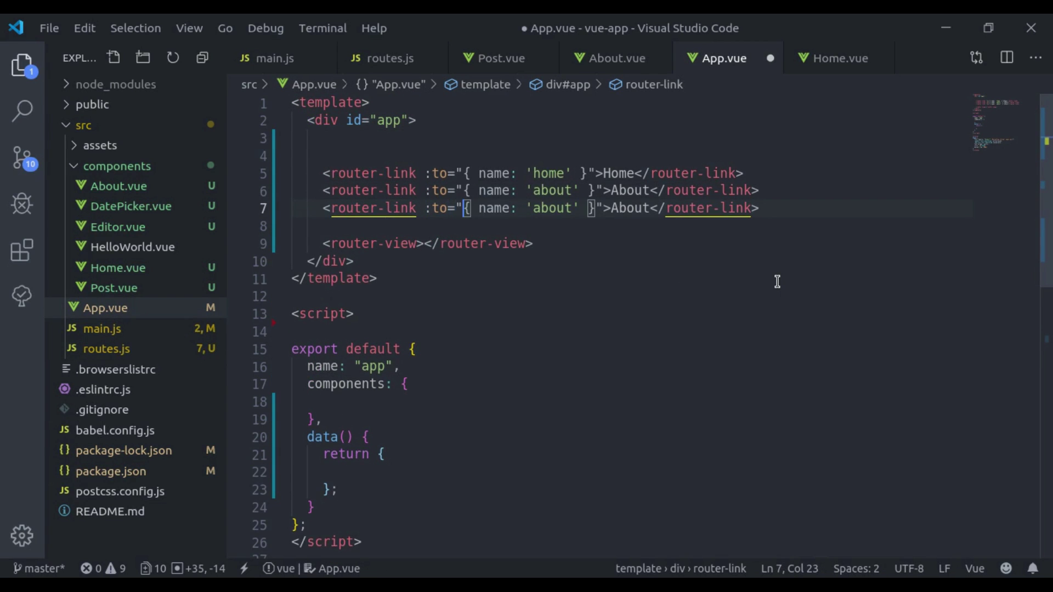
key("ctrl+shift+Right")
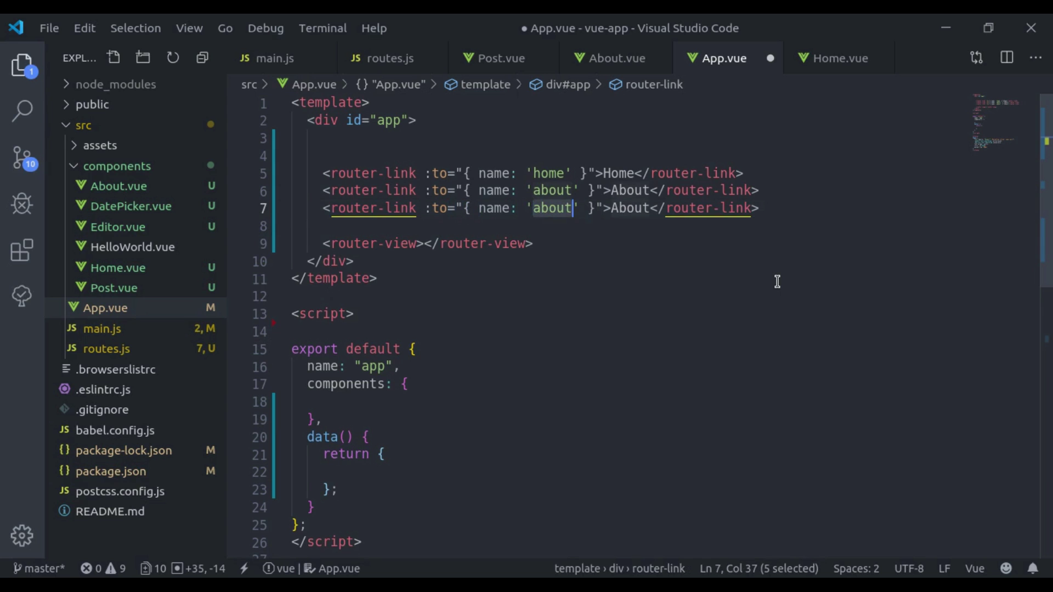
type("post")
key("ctrl+Right")
key("ctrl+Right")
key("ctrl+BackSpace")
type("P")
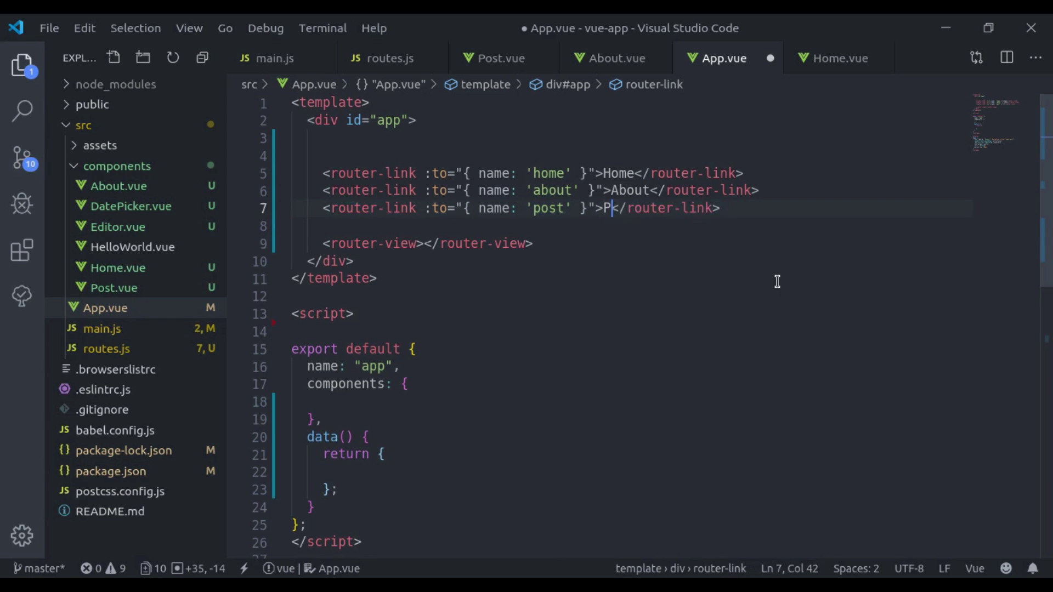
type("ost")
key("Escape")
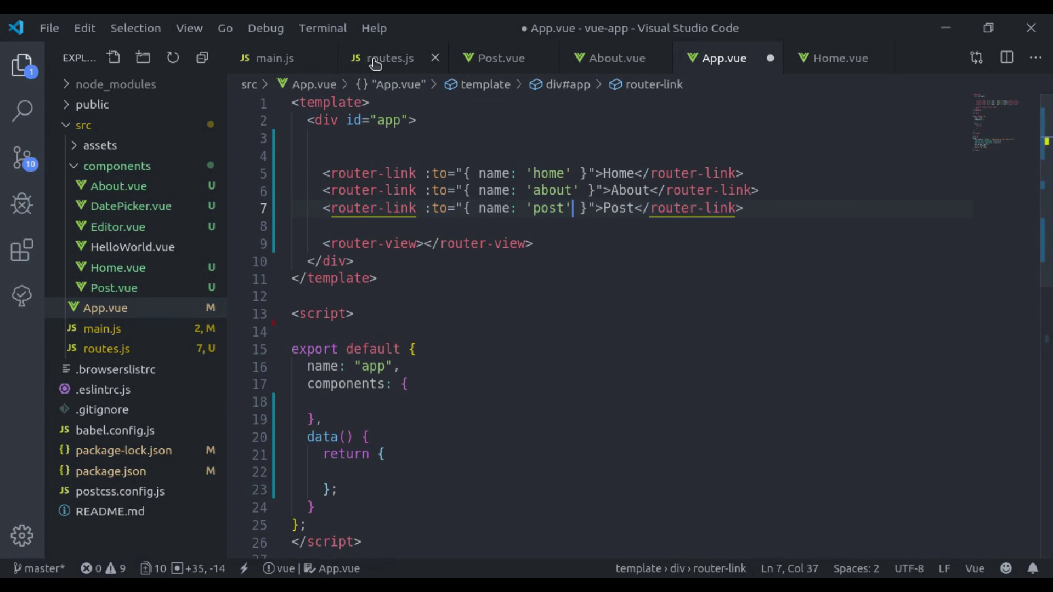
Give the new link params { slug: 'any-post-slug' } to match the :slug route, and save
left_click(378, 58)
left_click_drag(425, 383, 459, 383)
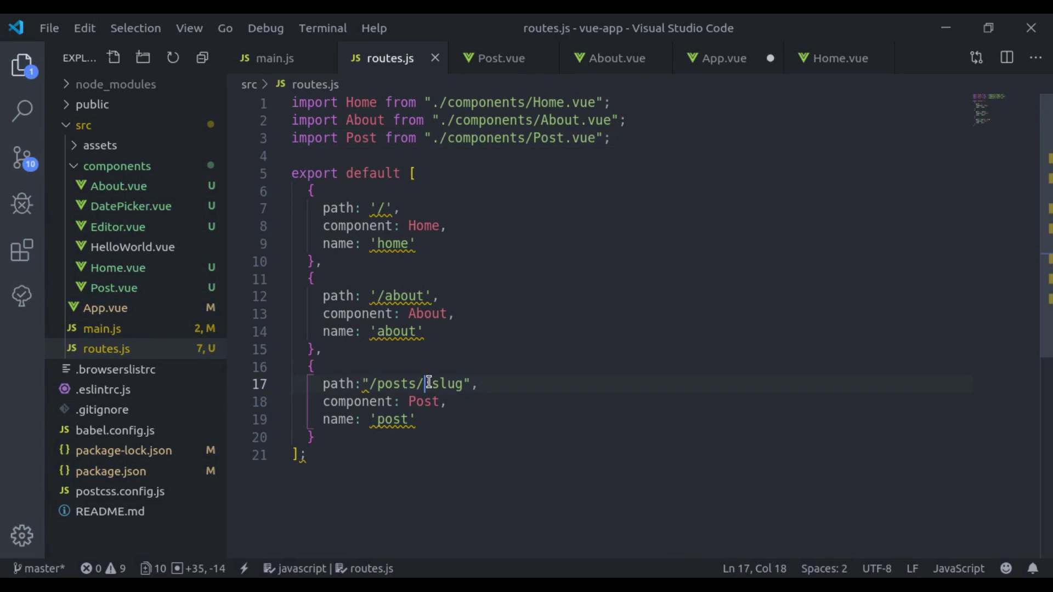
left_click(701, 58)
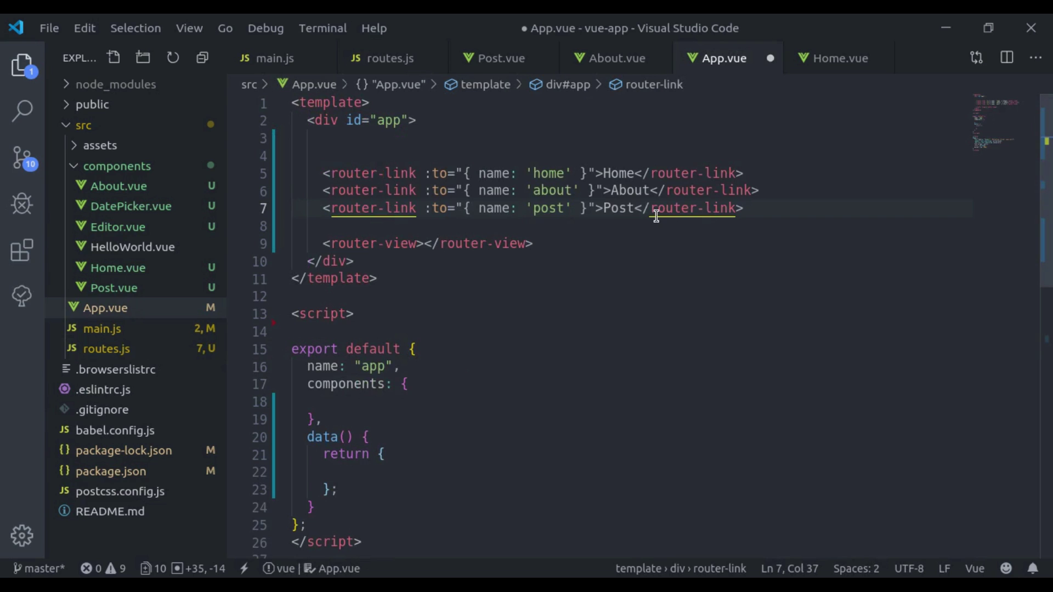
type(", p")
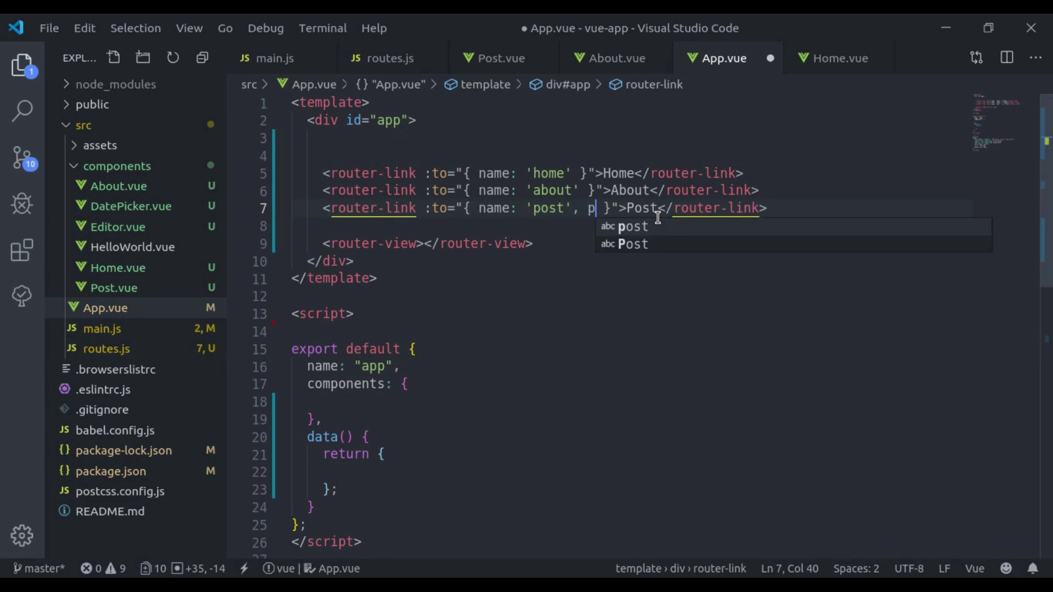
type("arams: {")
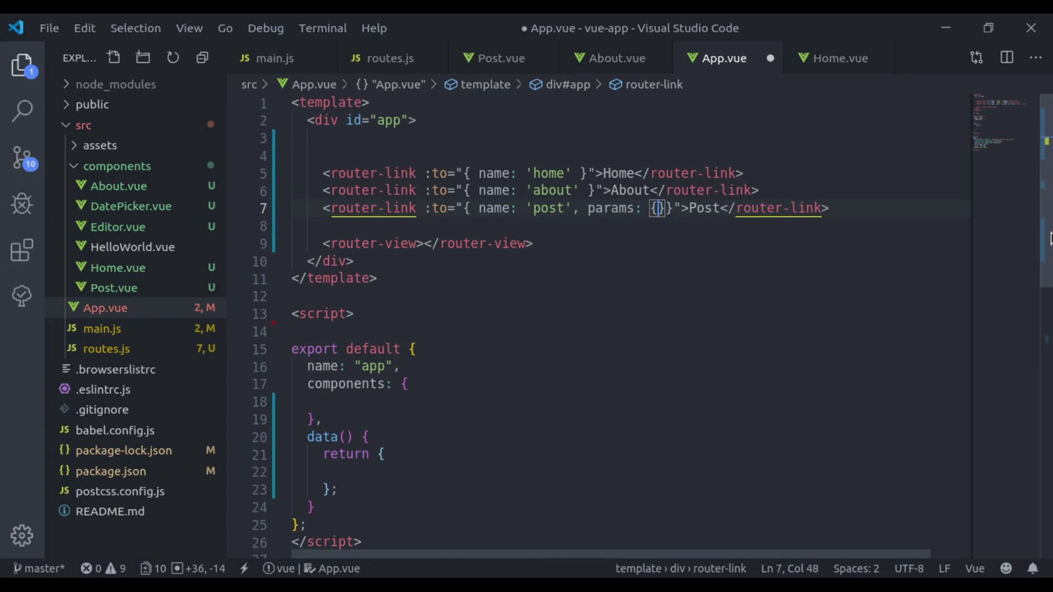
type(" slug")
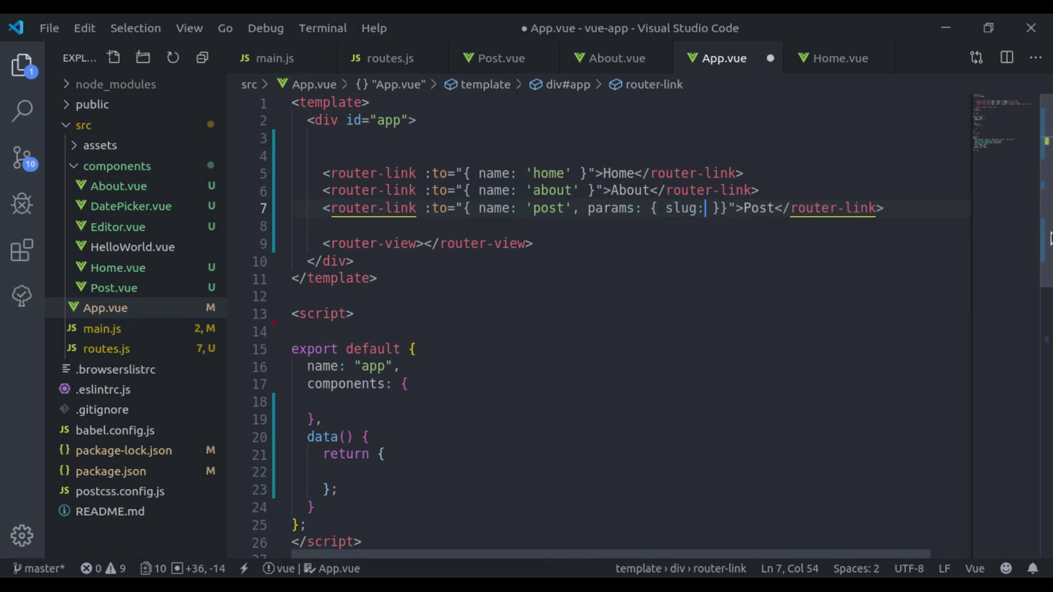
type(": 'any-pos")
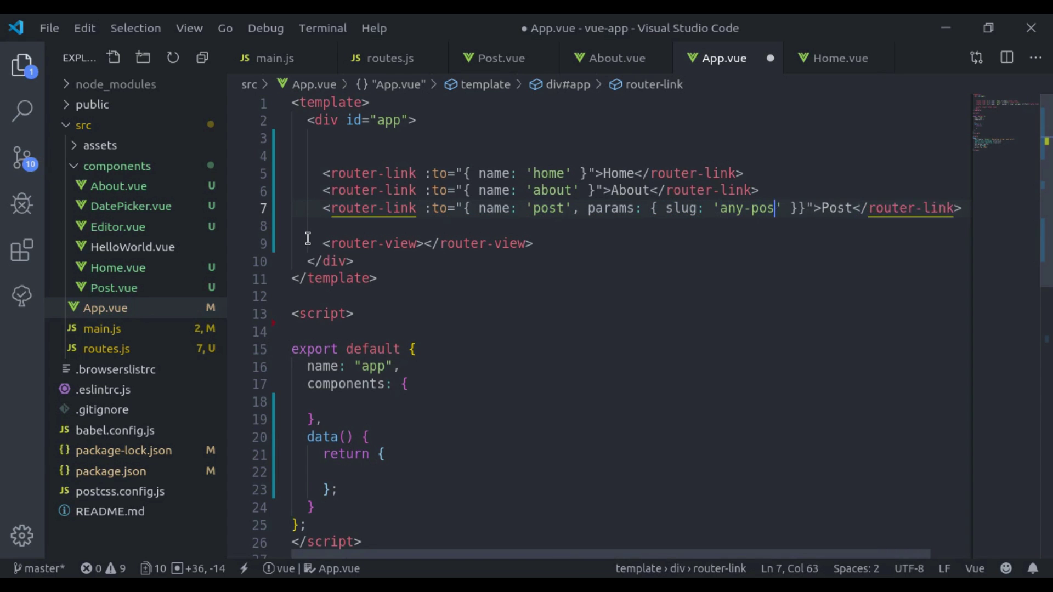
type("t-slug")
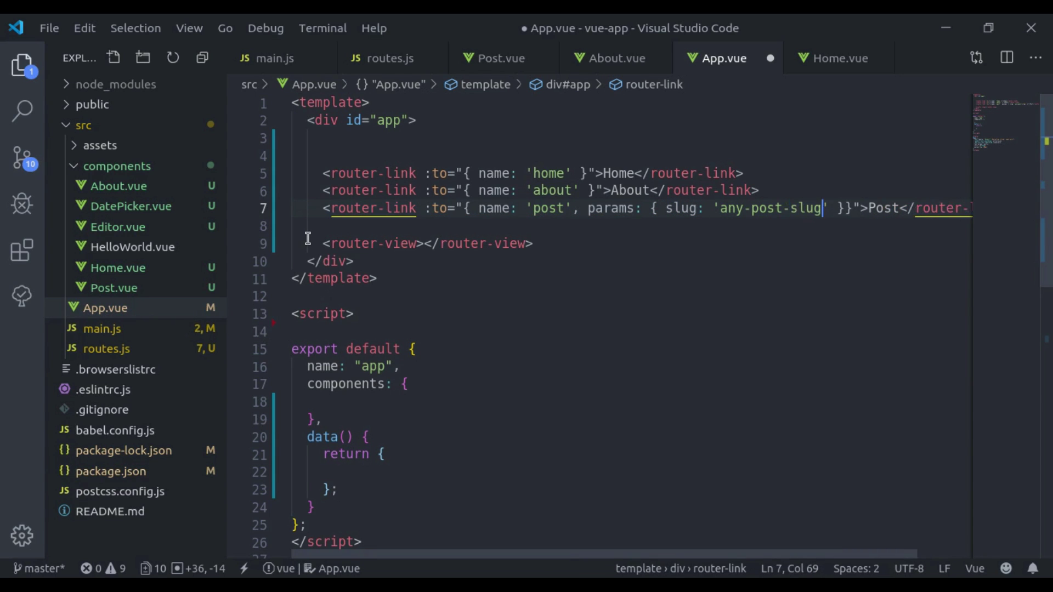
key("ctrl+s")
Follow the Post link in Chrome to reach /posts/any-post-slug
key("alt+Tab")
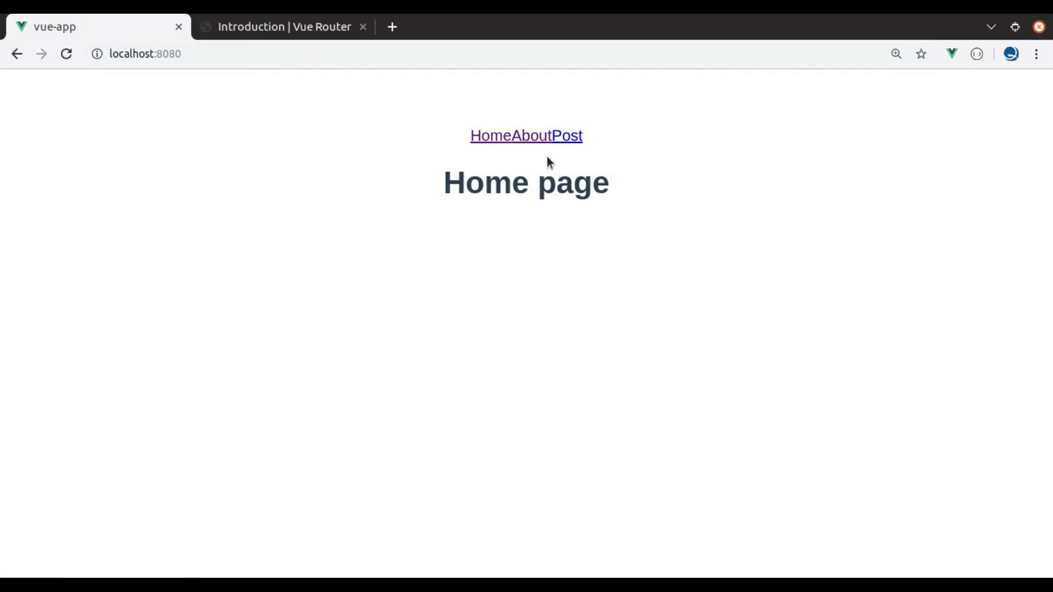
left_click(566, 135)
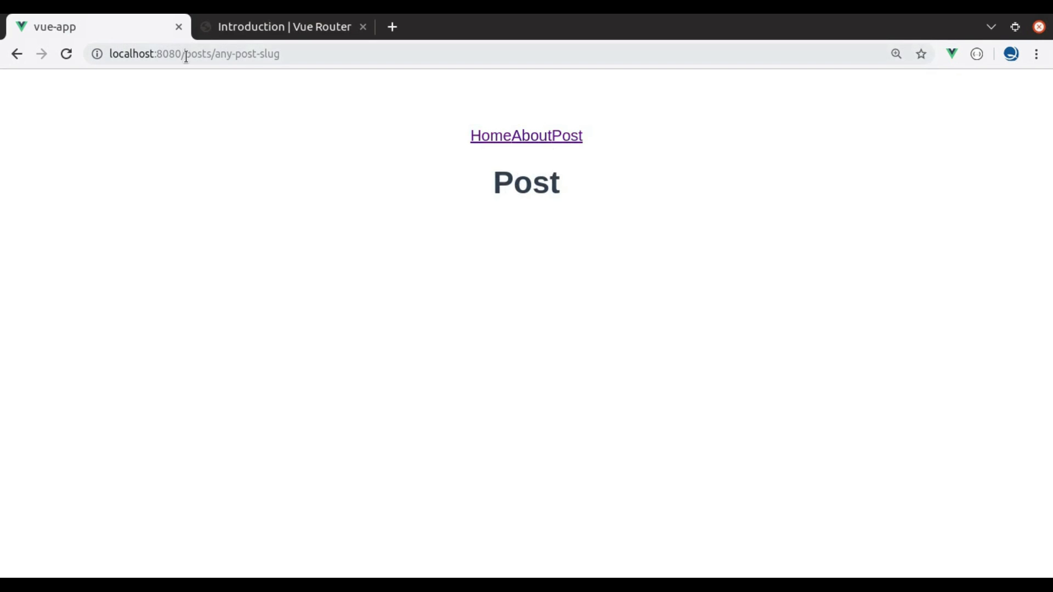
left_click_drag(187, 53, 305, 53)
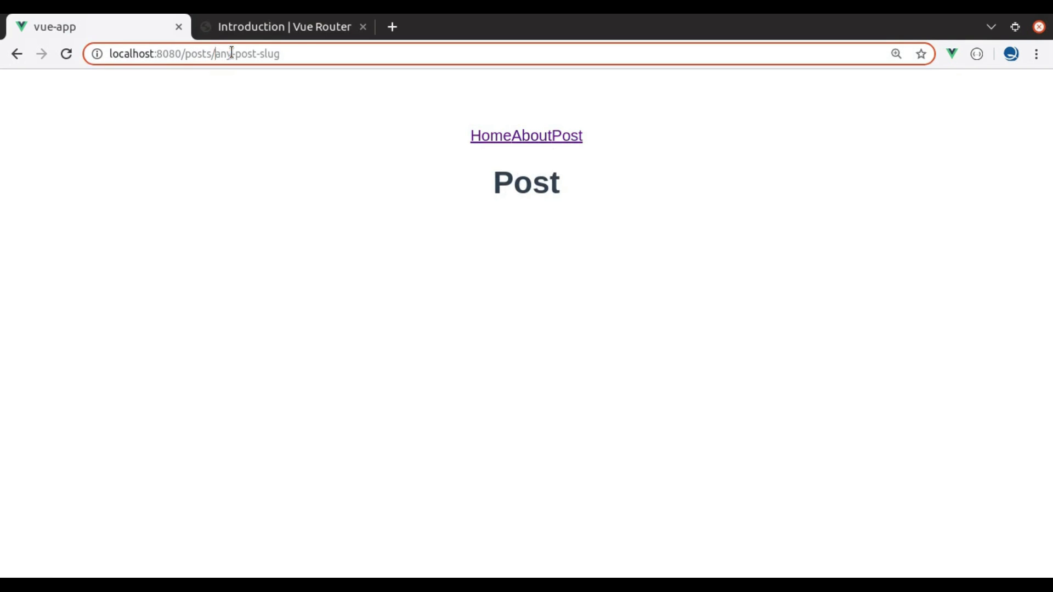
Replace the Post.vue heading text with {{ $route.params.slug }} and save
key("alt+Tab")
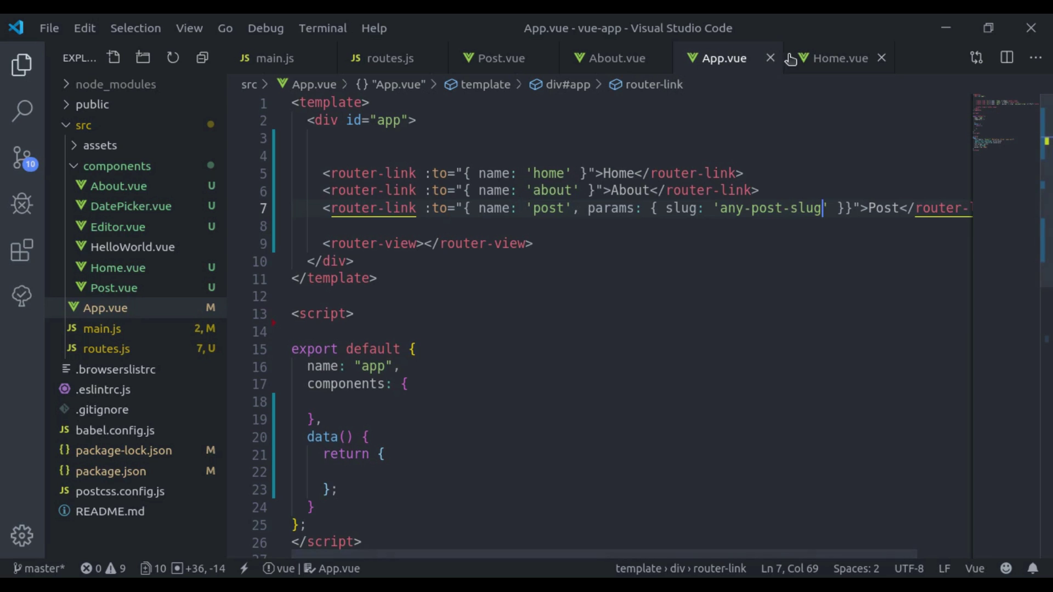
left_click(467, 57)
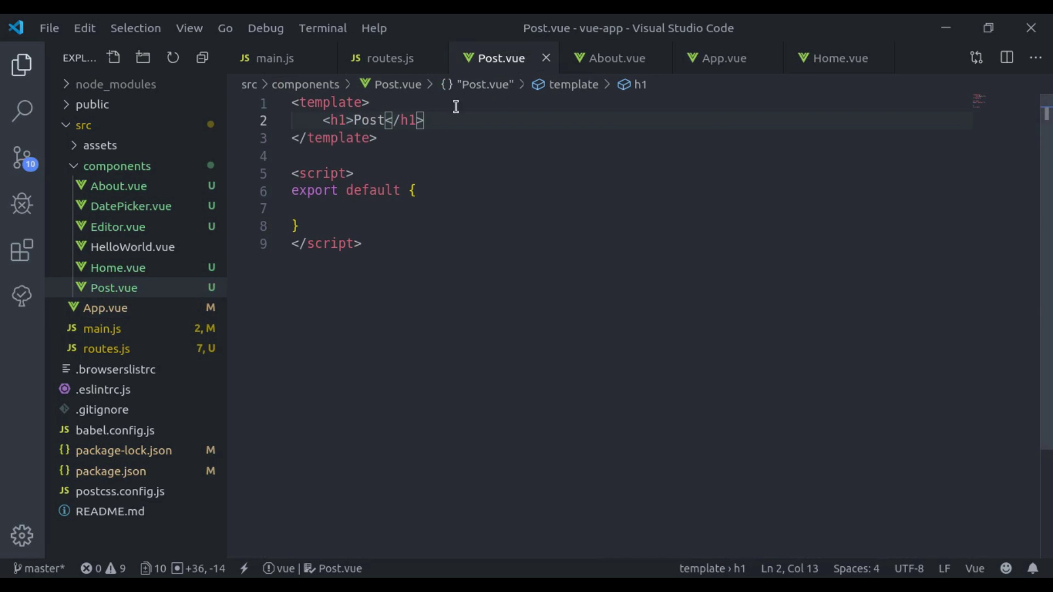
double_click(364, 114)
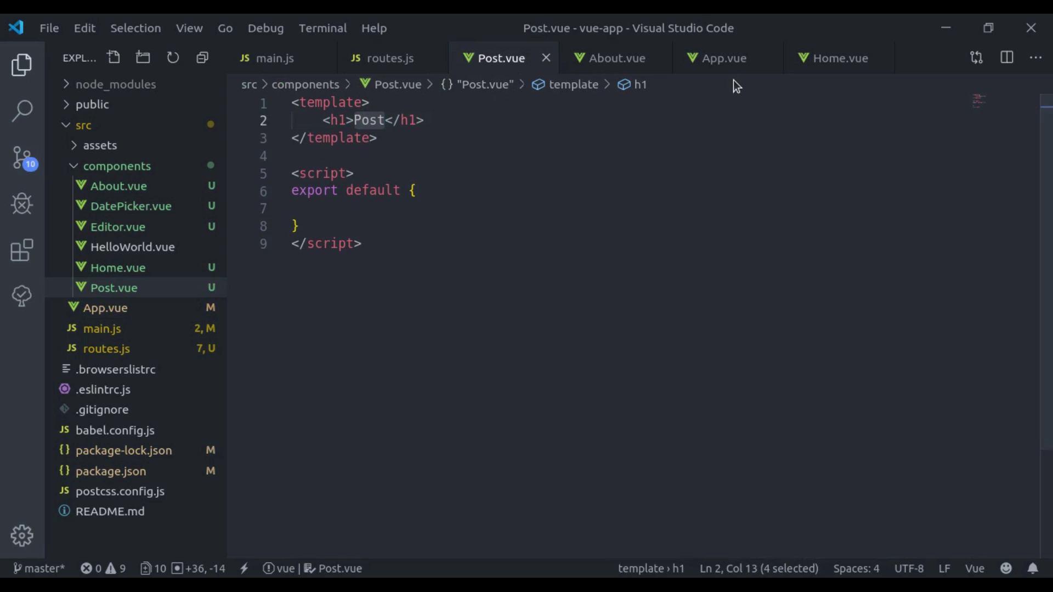
key("BackSpace")
type("{{ ")
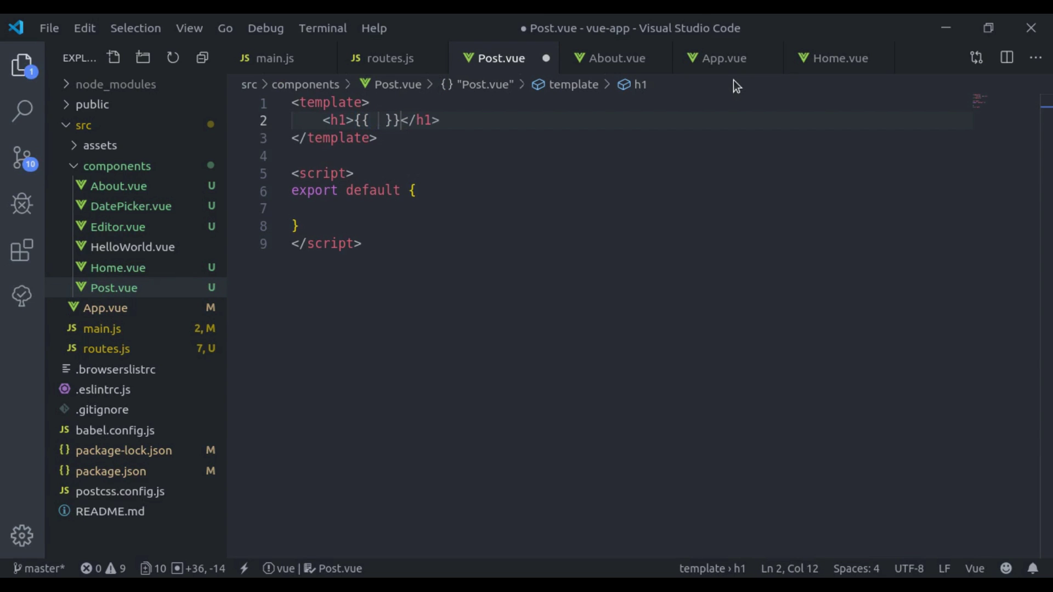
type("$route")
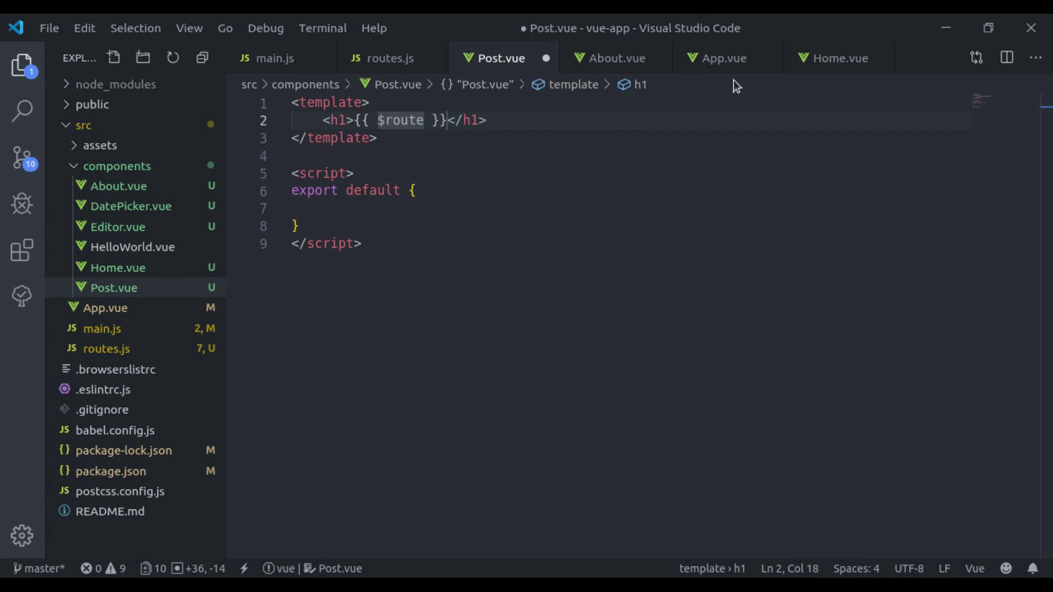
type(".")
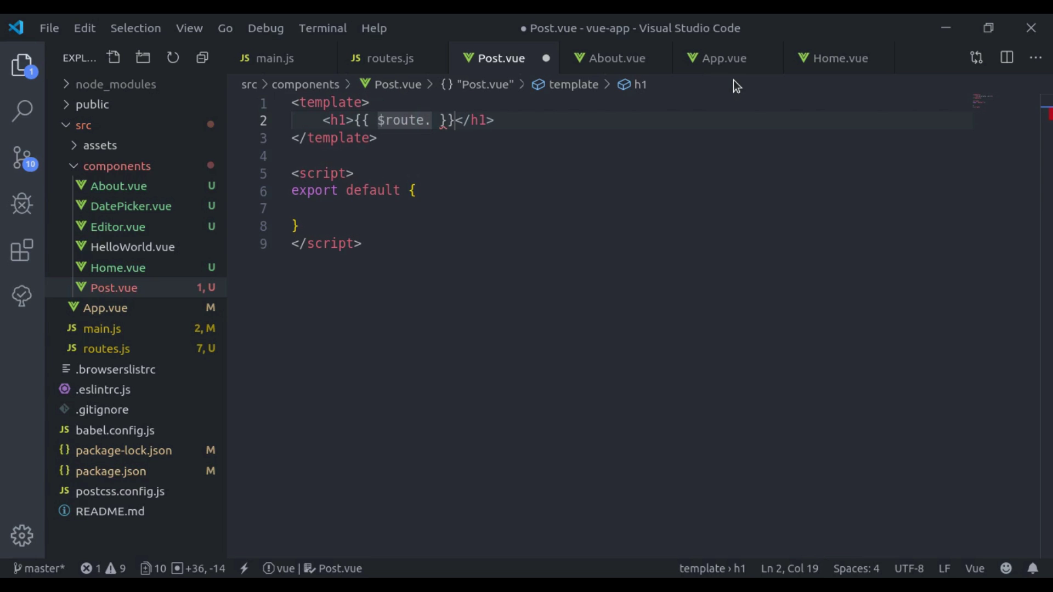
type("params")
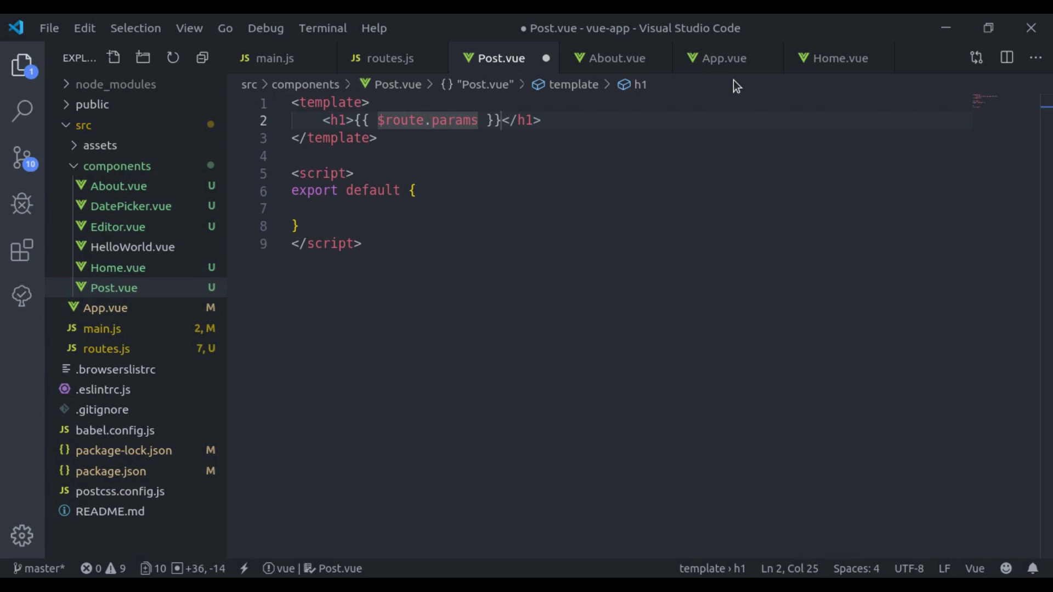
type(".slug")
key("ctrl+s")
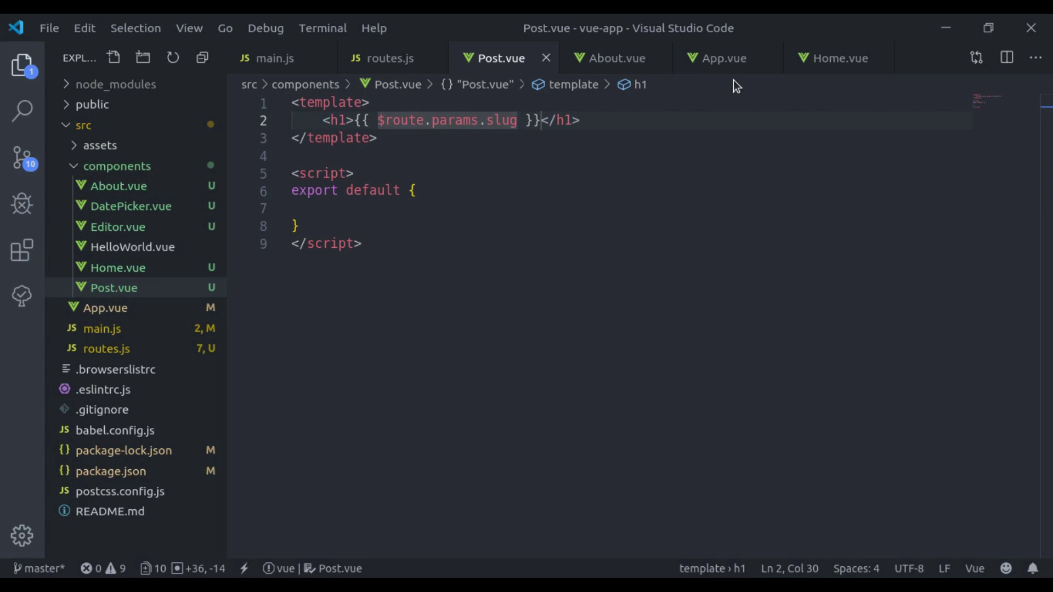
Check that Chrome shows 'any-post-slug' as the heading
key("alt+Tab")
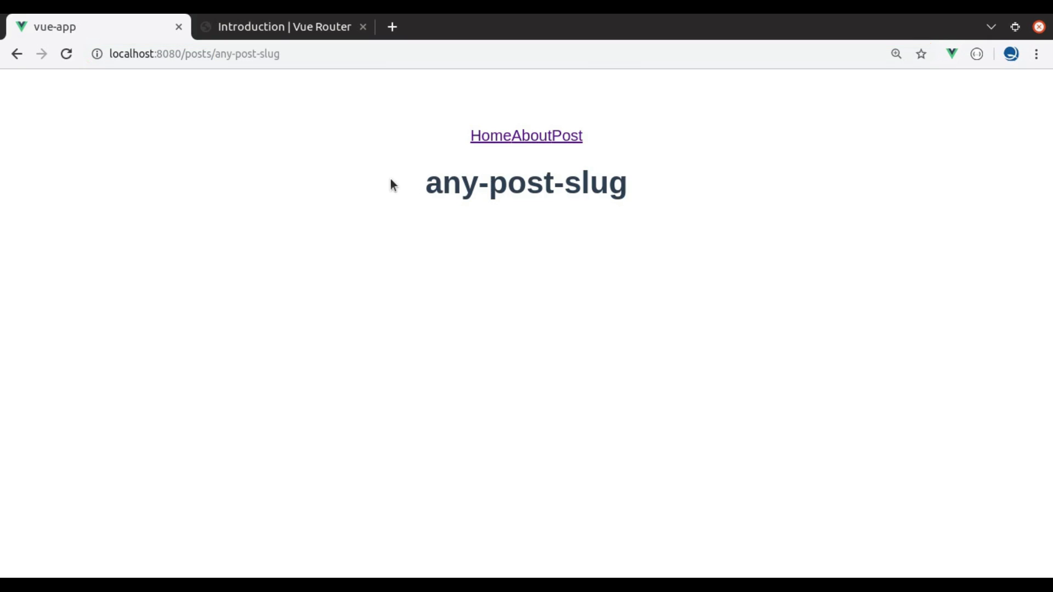
left_click_drag(392, 183, 649, 186)
key("alt+Tab")
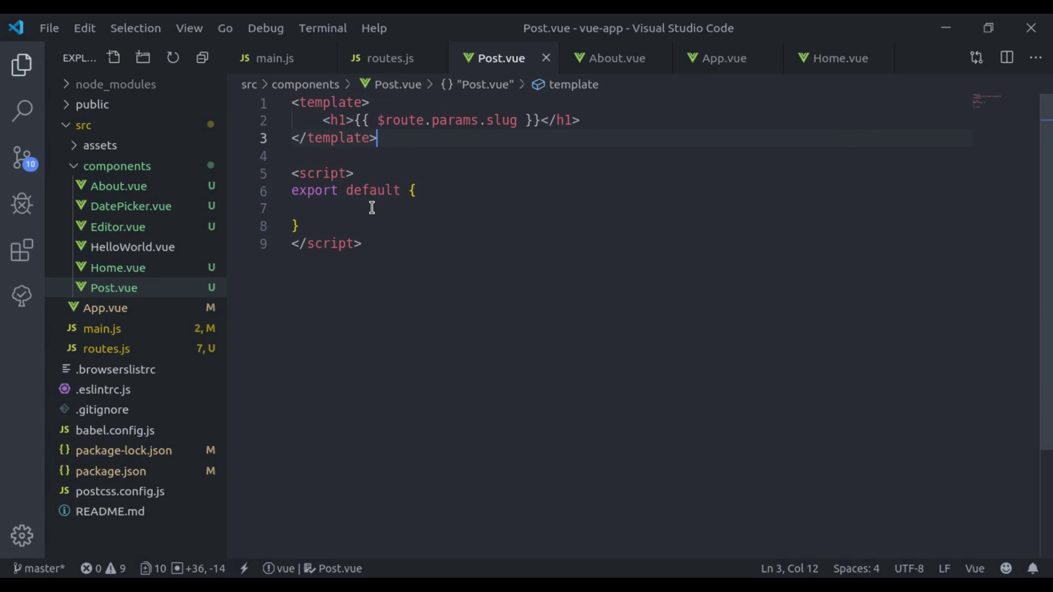
Add props: ['slug'] to Post.vue's script export and save
left_click_drag(377, 121, 494, 120)
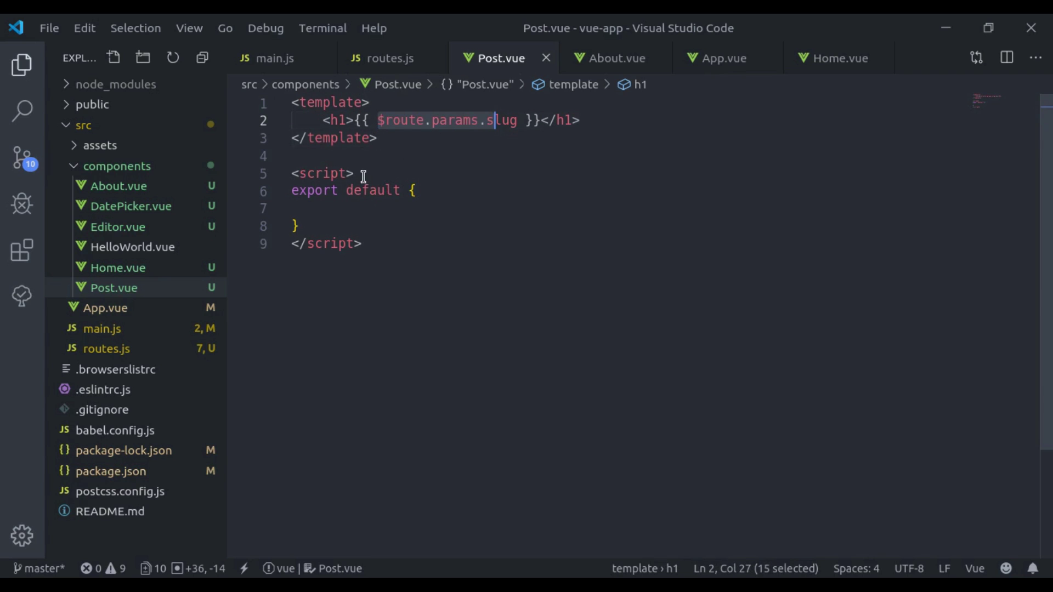
mouse_move(308, 110)
left_mouse_down()
mouse_move(364, 139)
mouse_move(517, 120)
left_mouse_up()
left_click(458, 190)
double_click(507, 121)
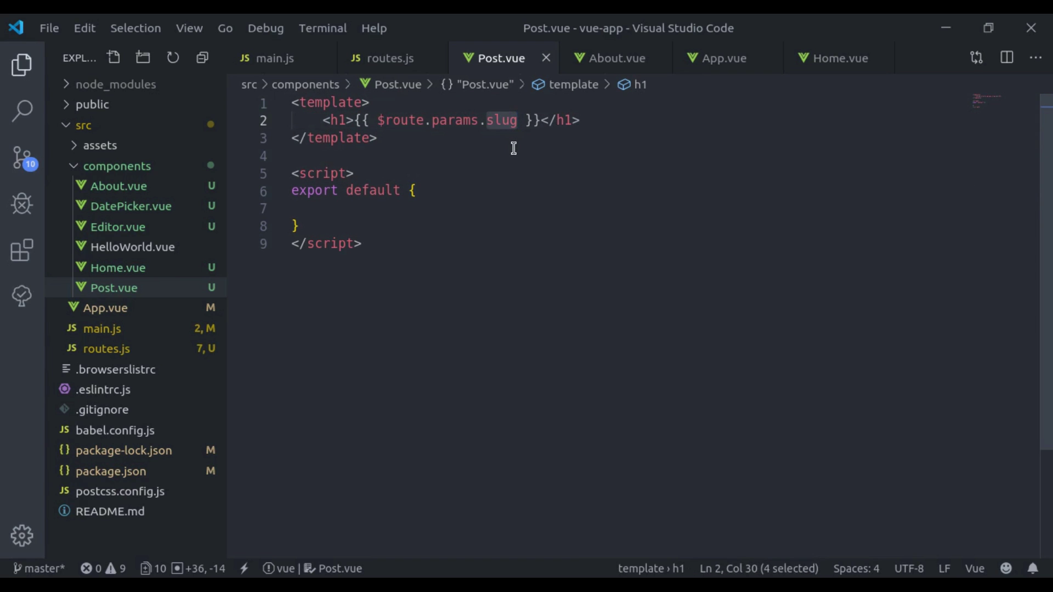
left_click(497, 217)
key("Tab")
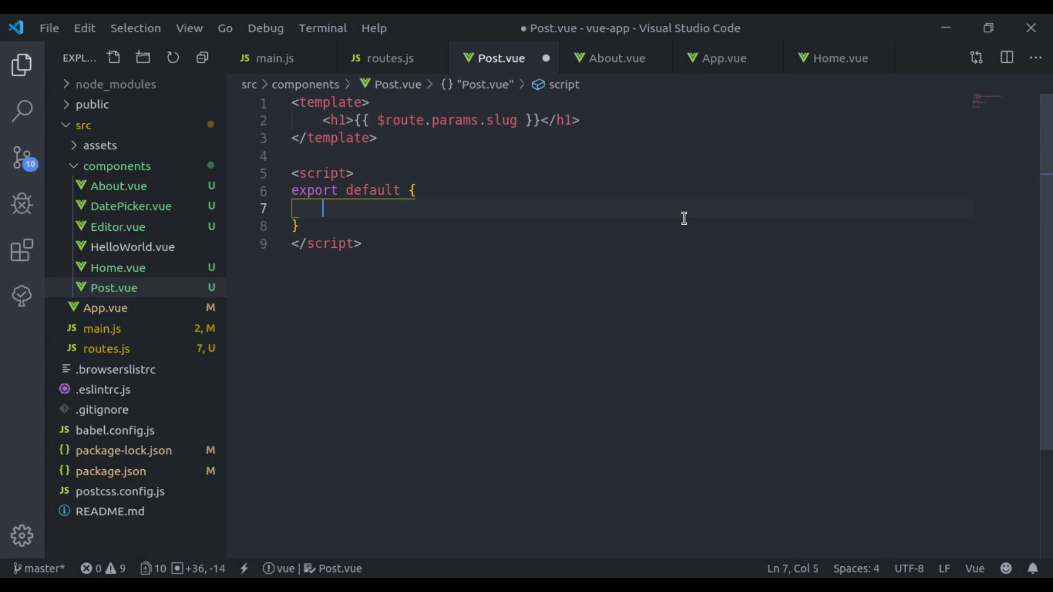
type("pro")
key("Return")
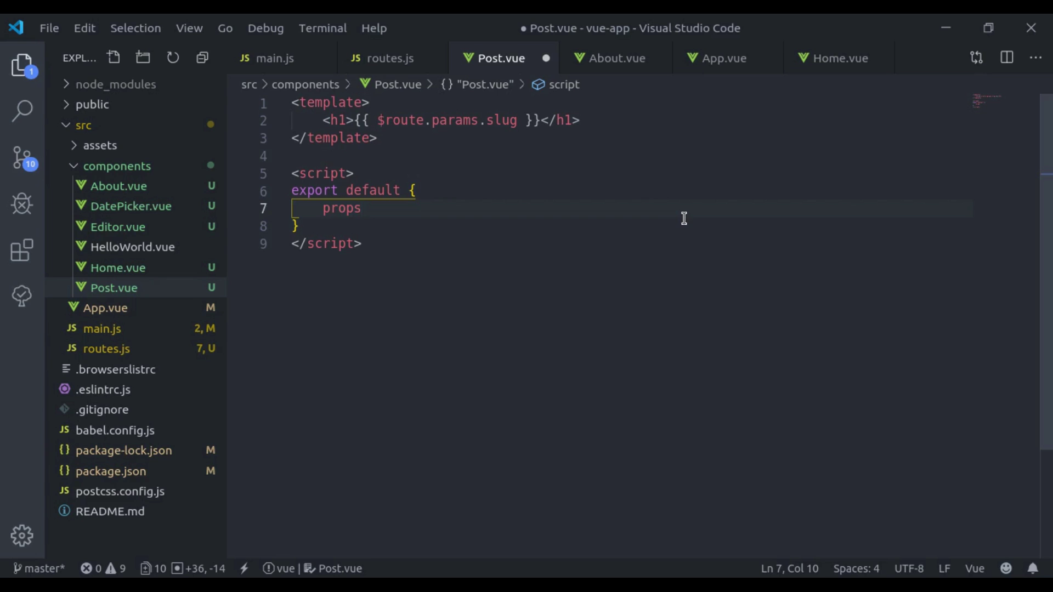
type(": [ 'slug")
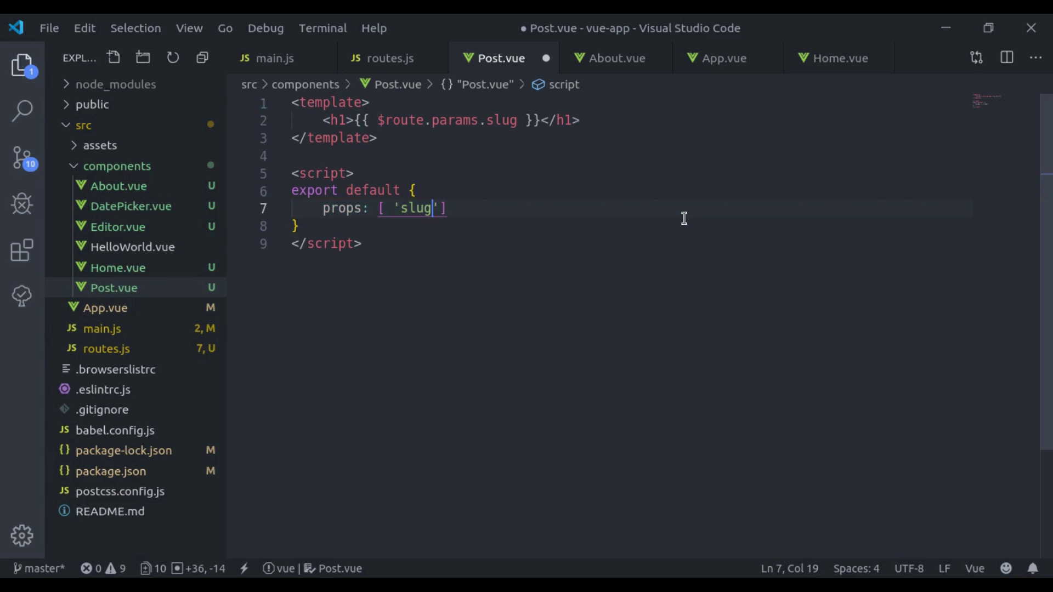
key("ctrl+s")
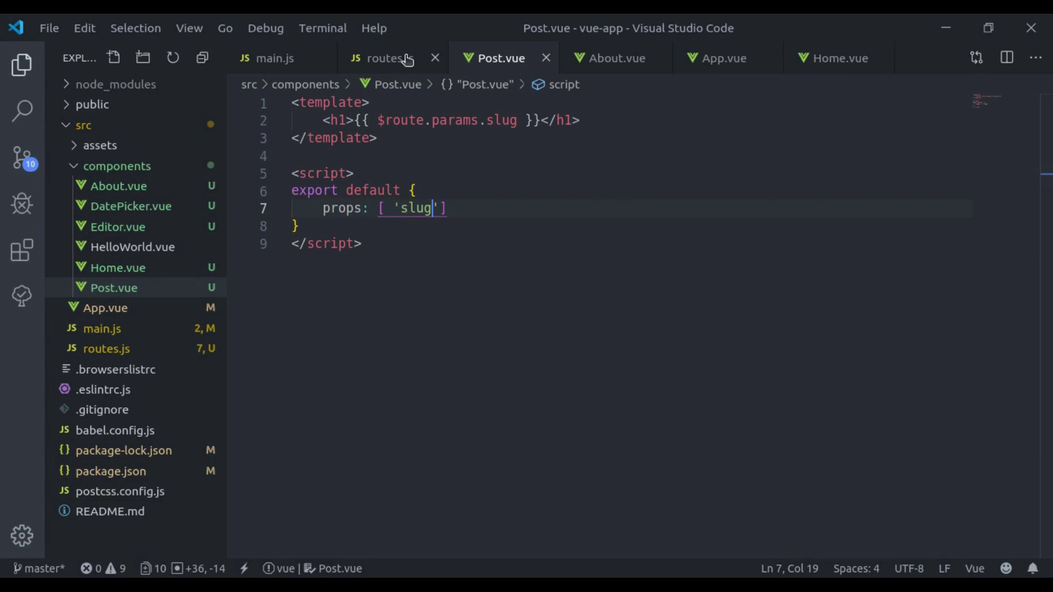
Add props: true to the post route in routes.js and save
left_click(407, 60)
key("ctrl+z")
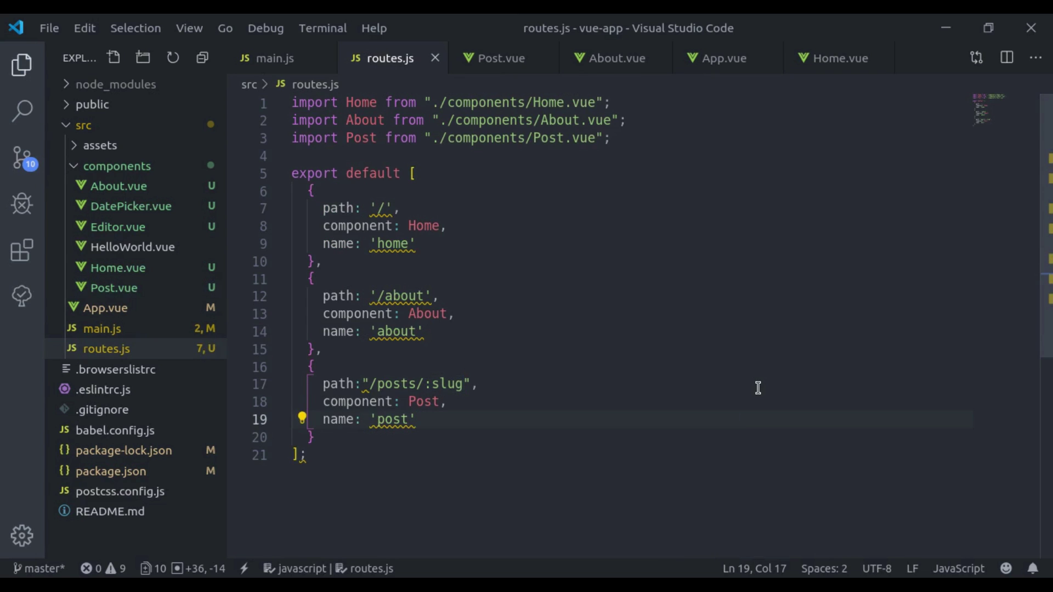
type(",")
key("Return")
type("props:")
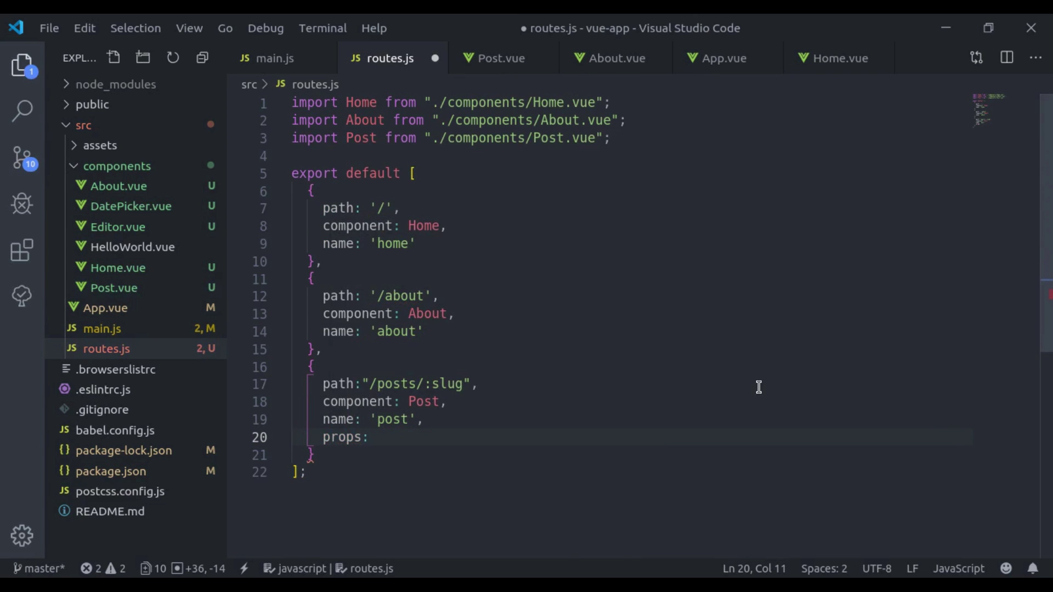
type(" t")
key("ctrl+s")
type("rue")
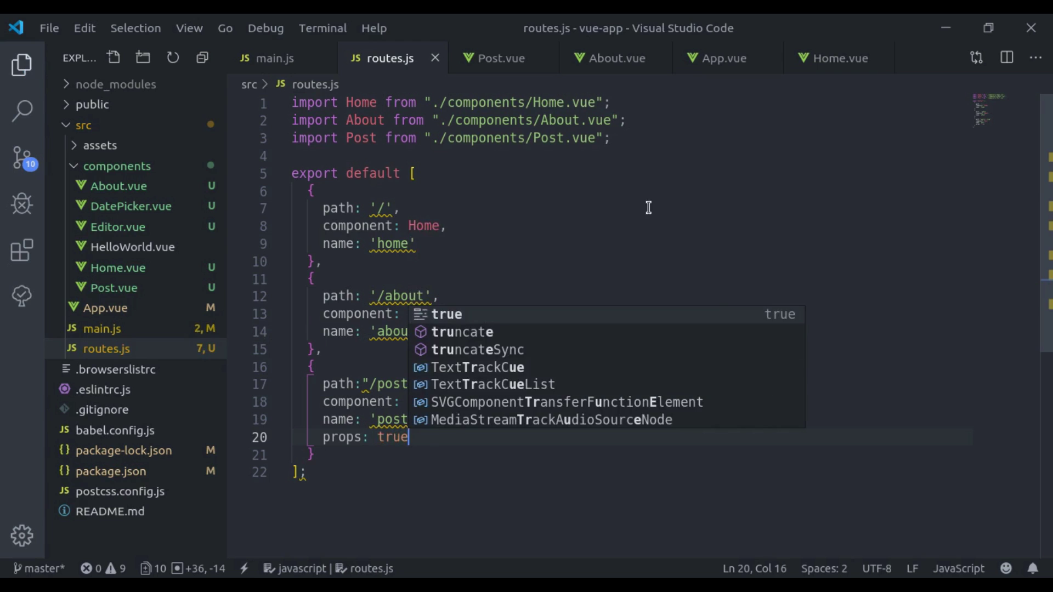
Change the Post.vue heading to {{ slug }} and save
left_click(511, 57)
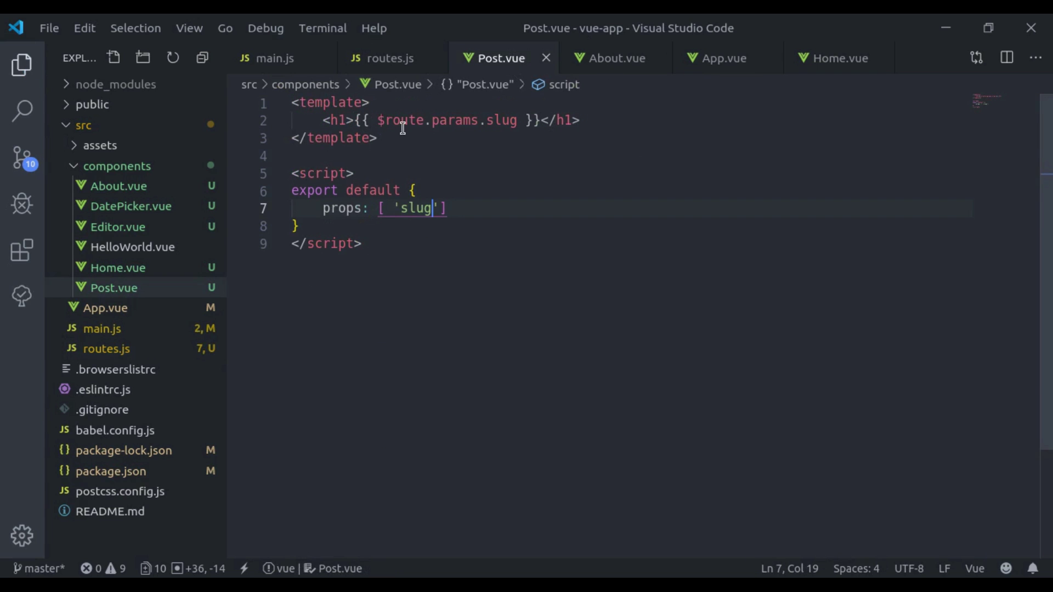
left_click_drag(377, 120, 487, 120)
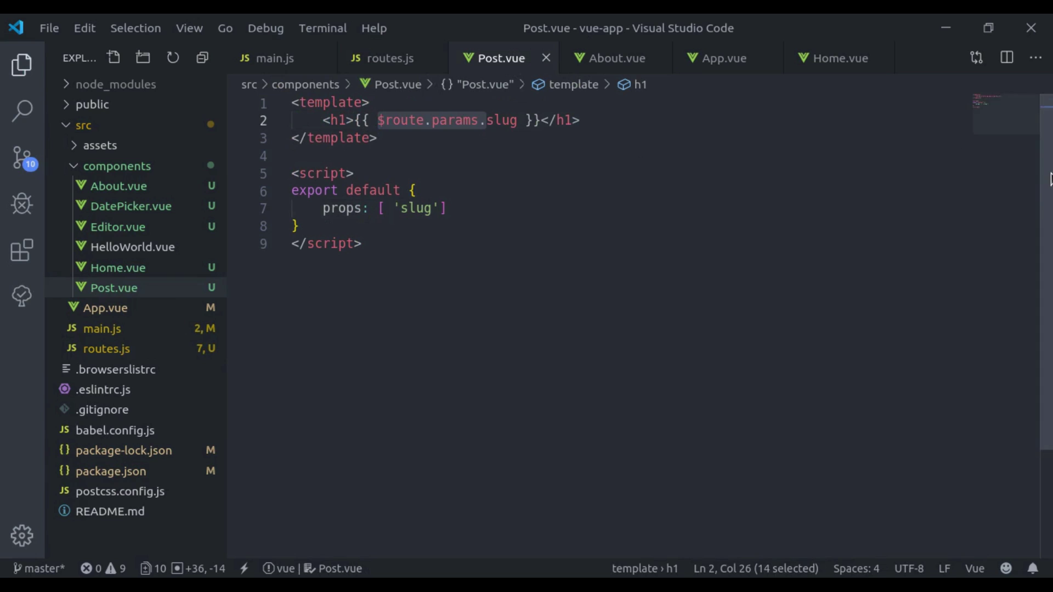
key("BackSpace")
key("ctrl+s")
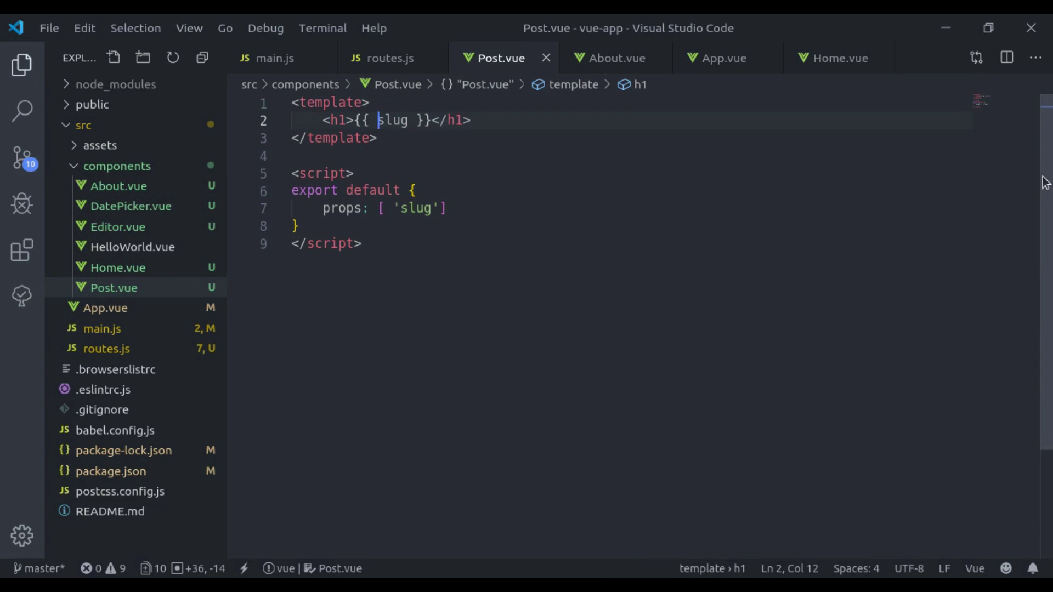
key("alt+Tab")
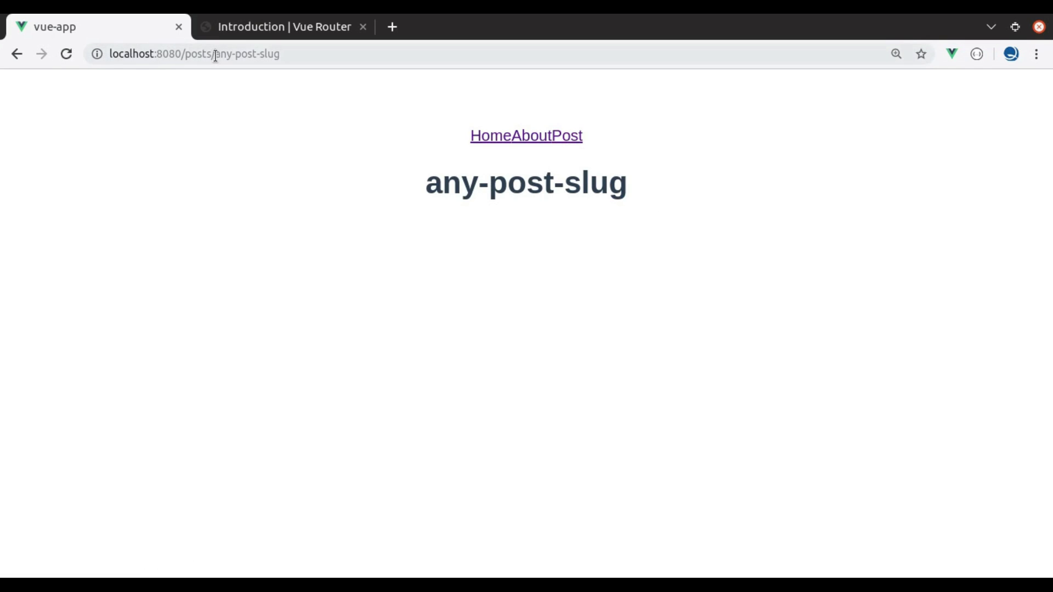
Load localhost:8080/sdfasdfasdf, which shows only the navigation links
left_click_drag(214, 54, 323, 55)
left_click_drag(185, 53, 393, 53)
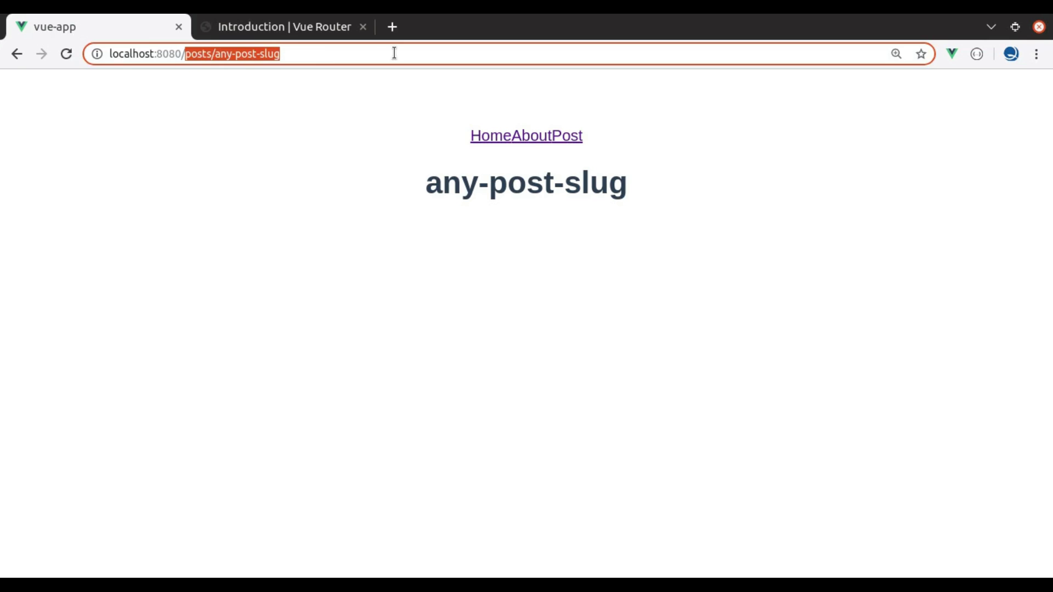
type("sdfasdfasdf")
key("Return")
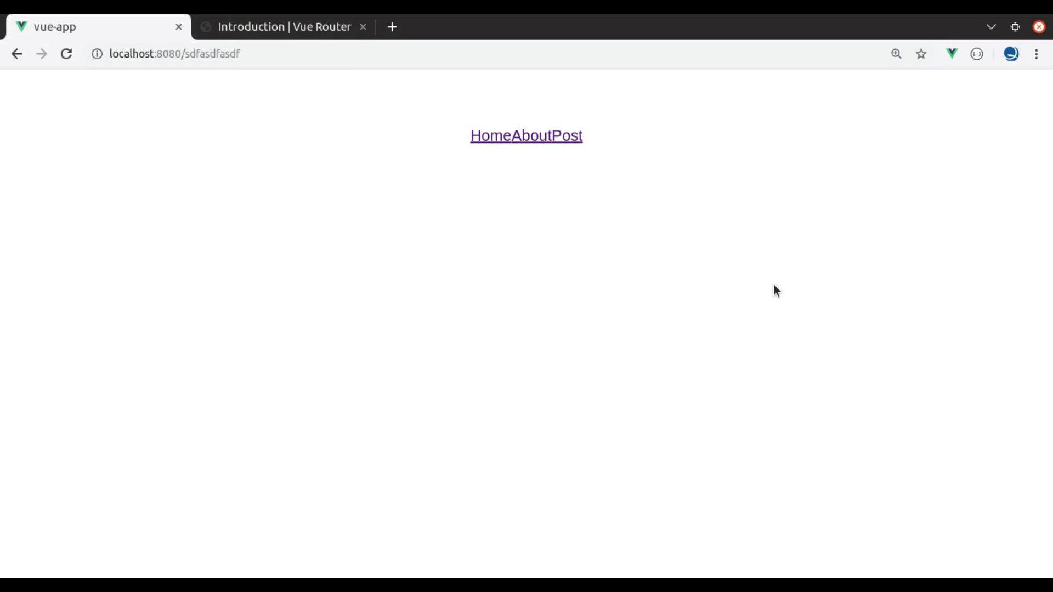
key("alt+Tab")
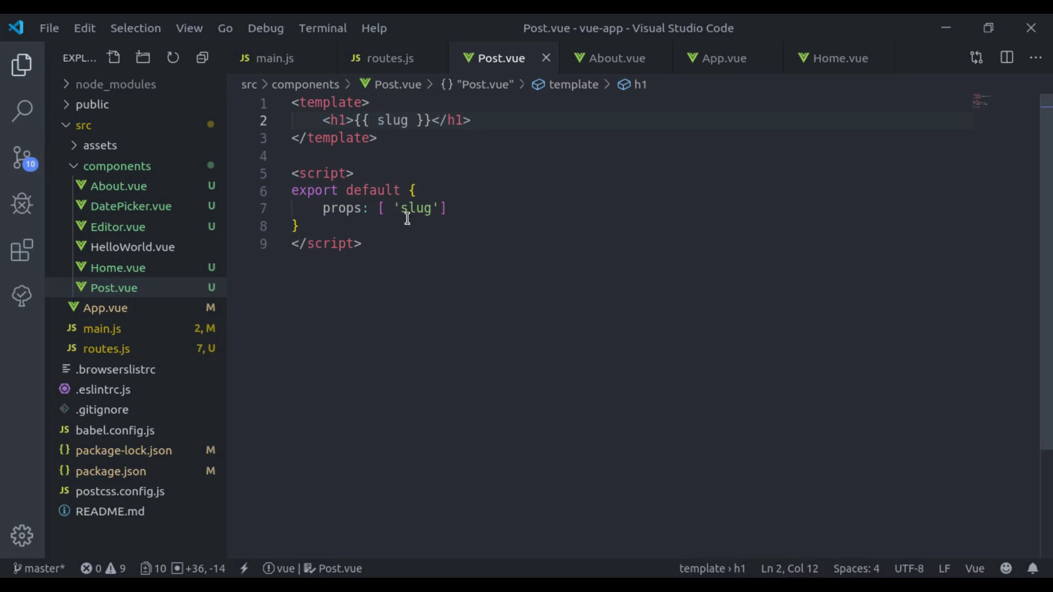
Add a fourth catch-all route to routes.js with path '*' and component: NotFound
left_click(387, 58)
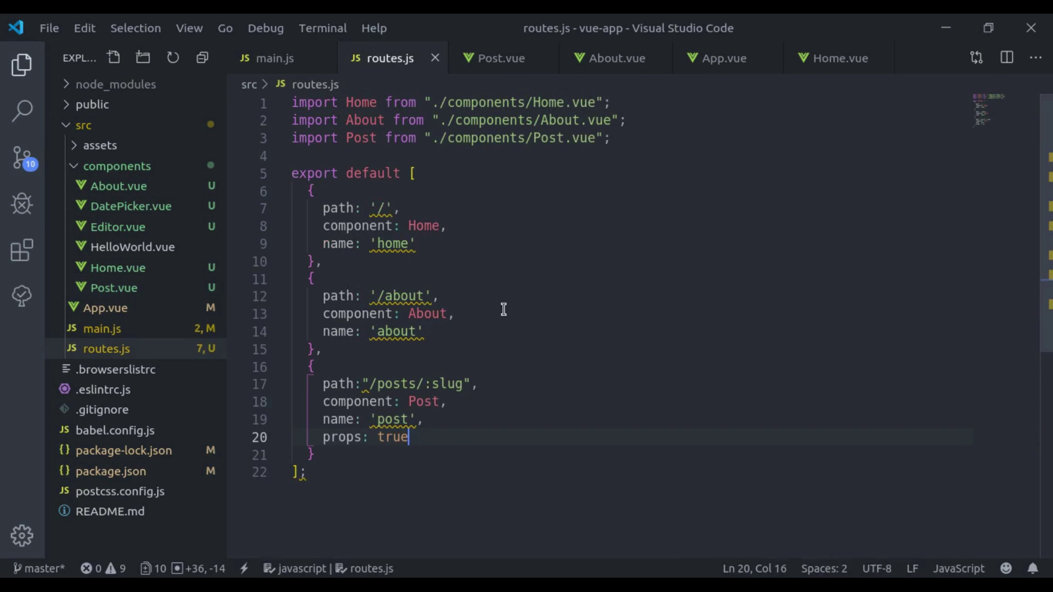
left_click(363, 454)
type(",")
key("Return")
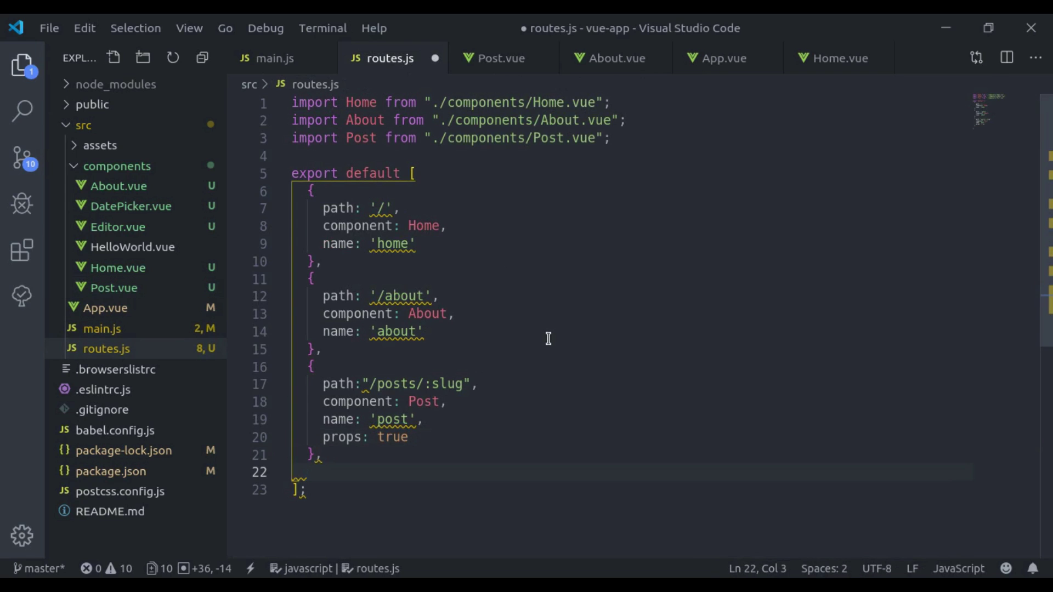
type("{")
key("Return")
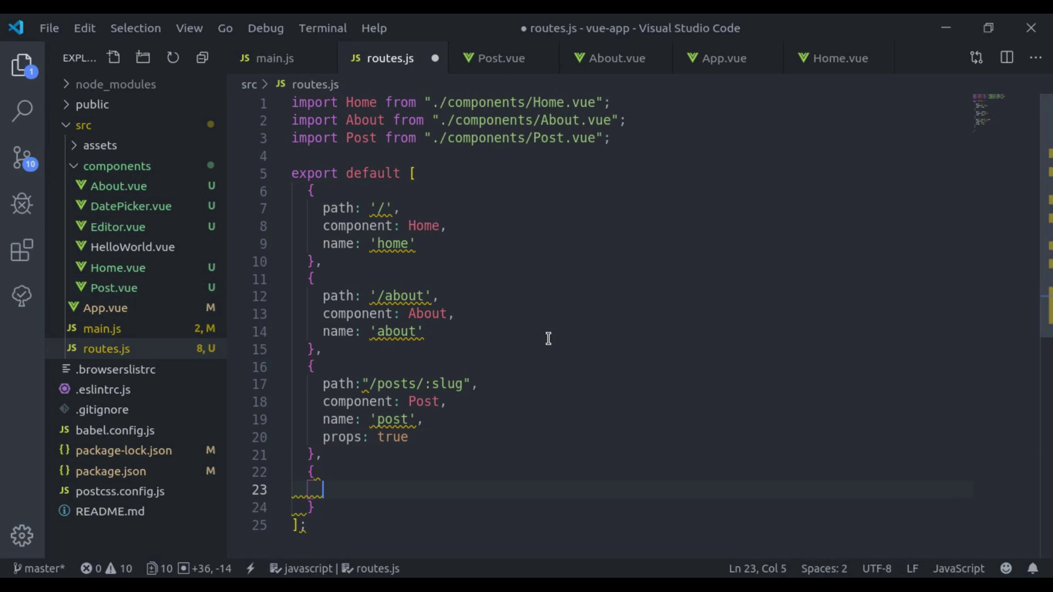
type("path: '*")
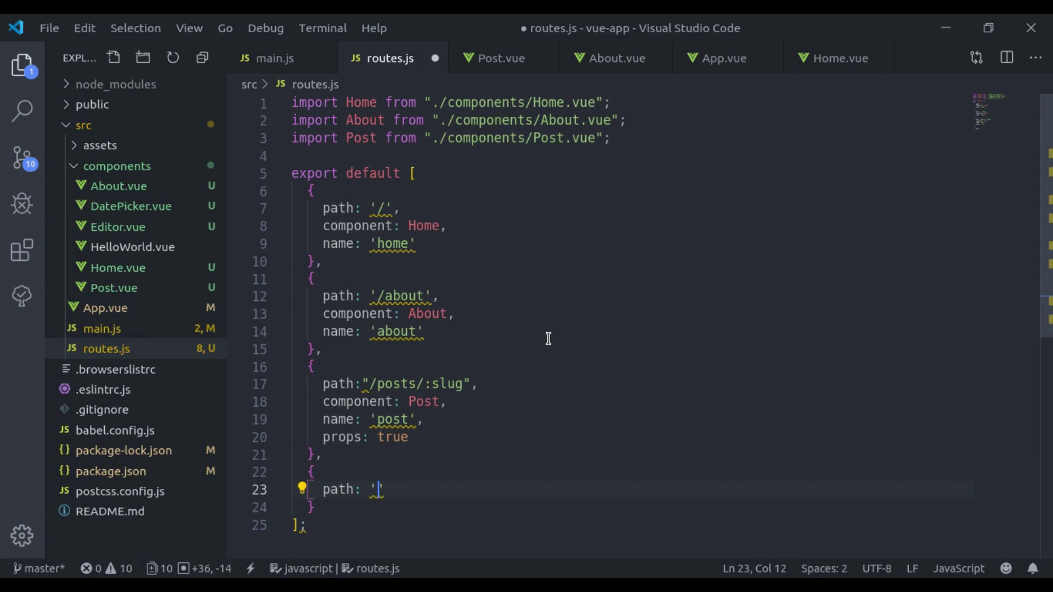
type("',")
key("Return")
type("co")
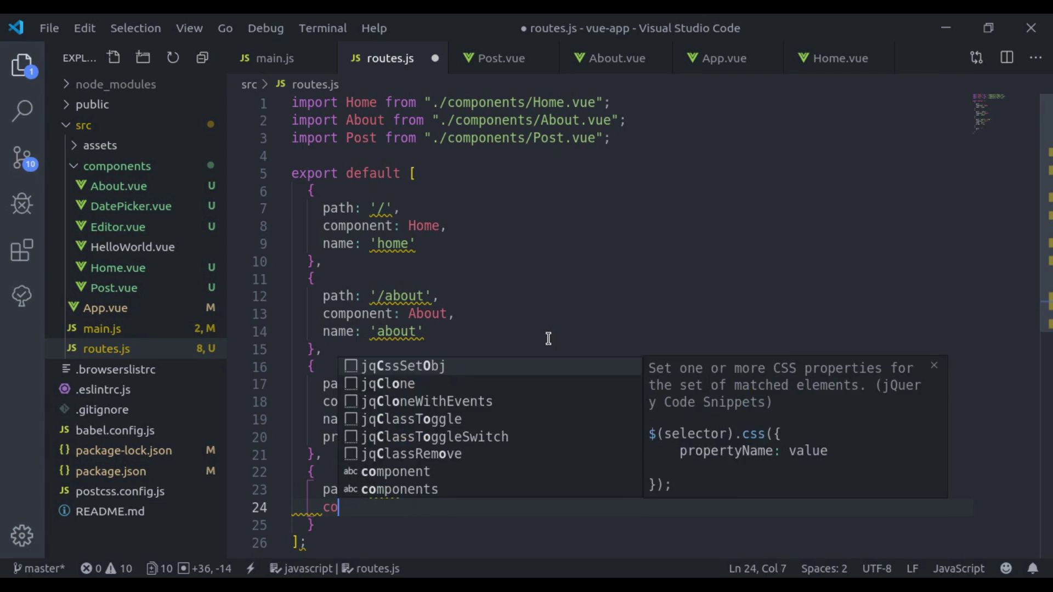
type("m")
key("Tab")
type(": Not")
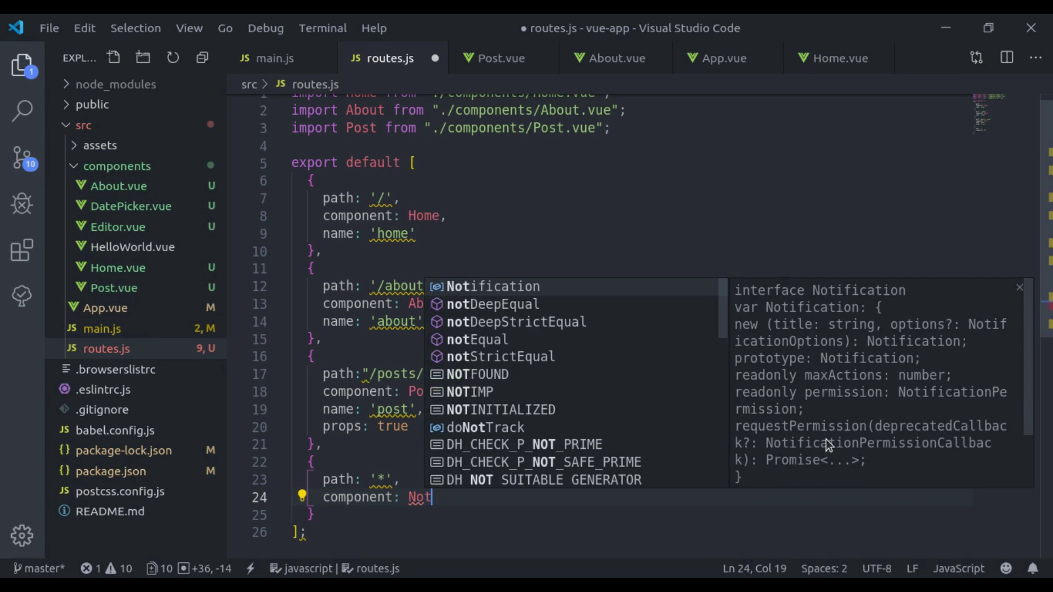
type("Found")
key("ctrl+shift+Left")
key("ctrl+c")
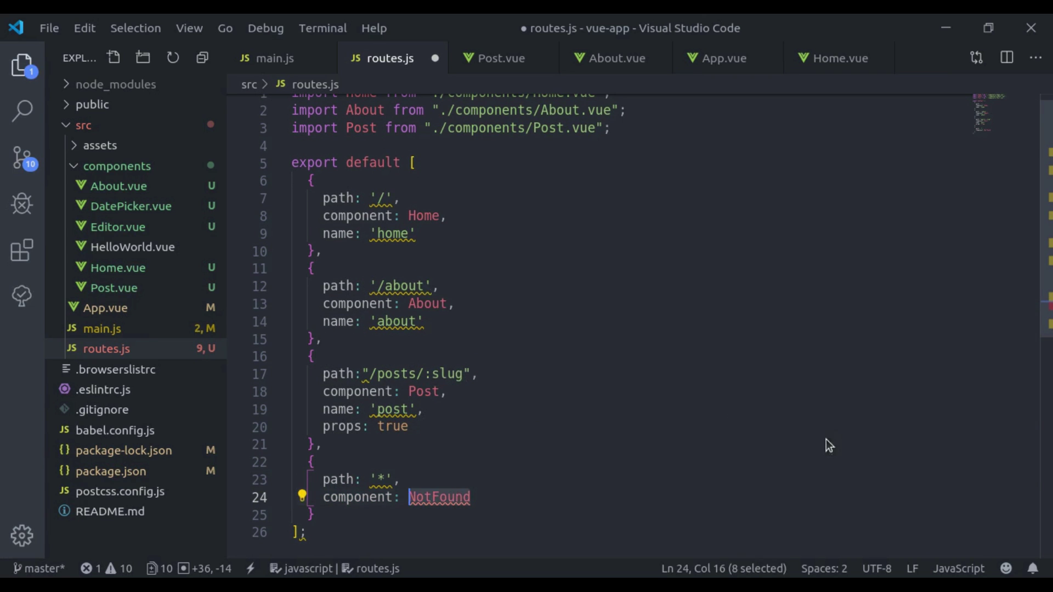
left_click(493, 146)
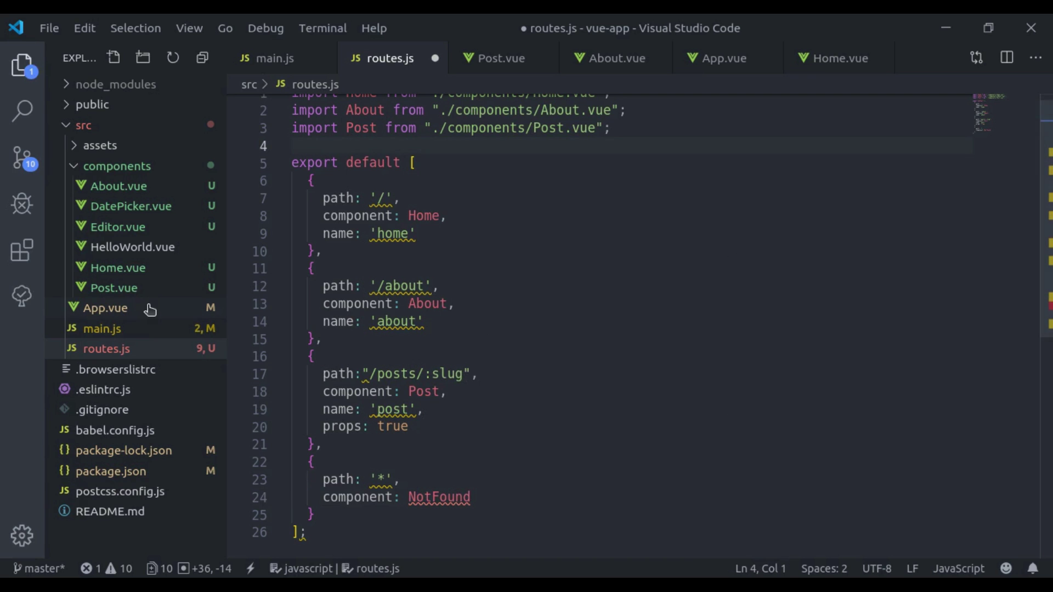
Create a new NotFound.vue file in the components folder
right_click(119, 161)
left_click(191, 76)
key("ctrl+v")
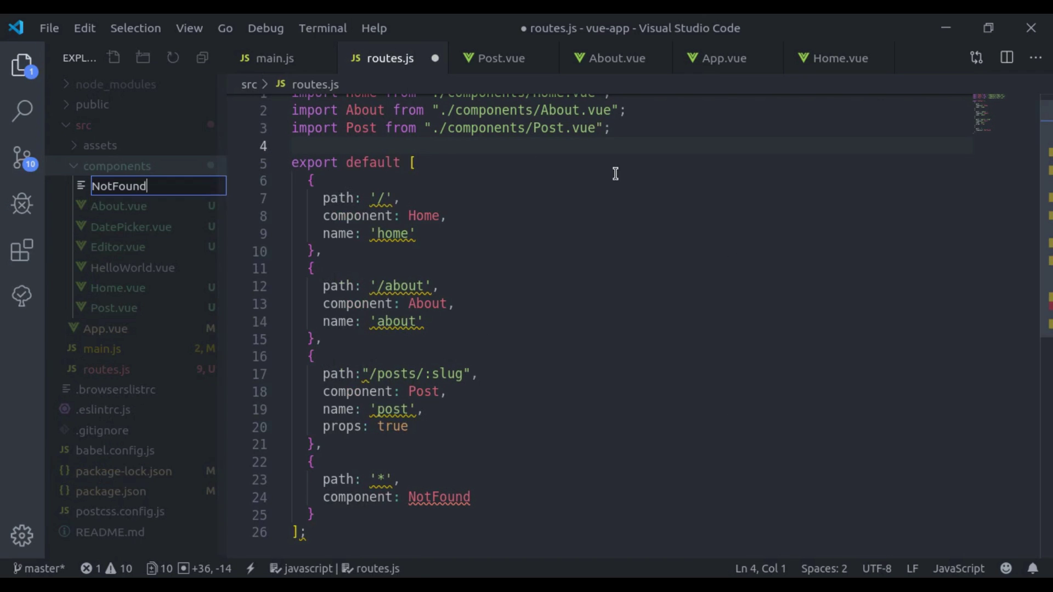
type("vue")
key("Return")
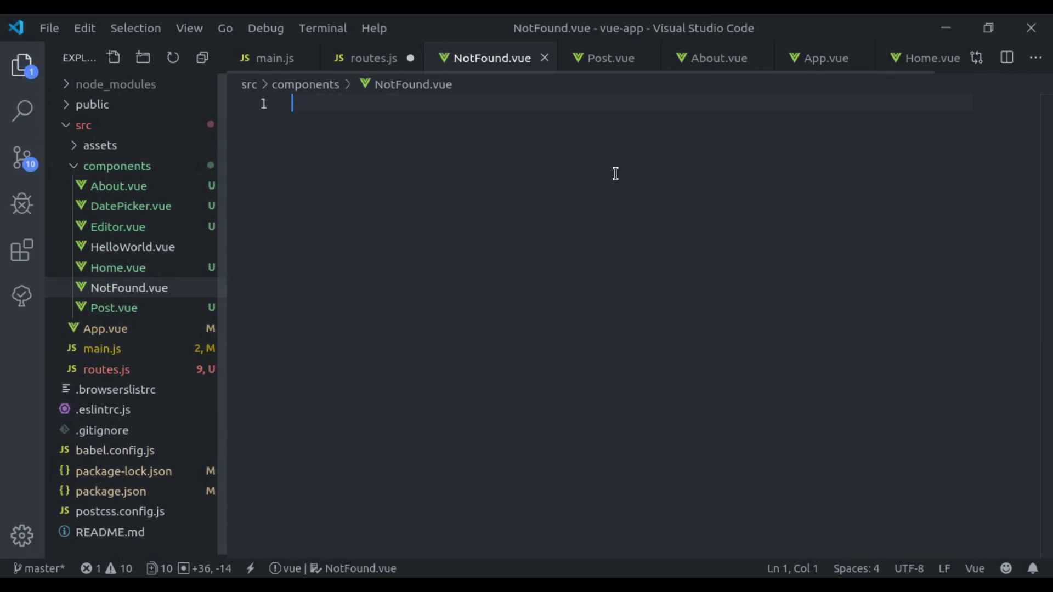
type("<templ")
Give NotFound.vue a template with an <h1>Not found</h1> heading and a script block, then save
key("Return")
type("<h1")
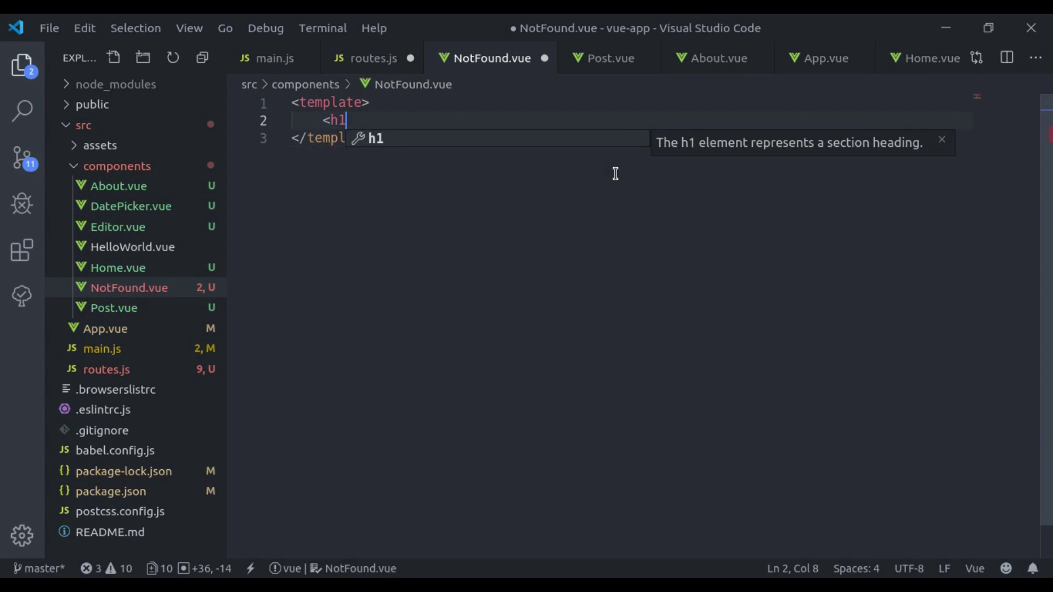
key("Return")
type("No")
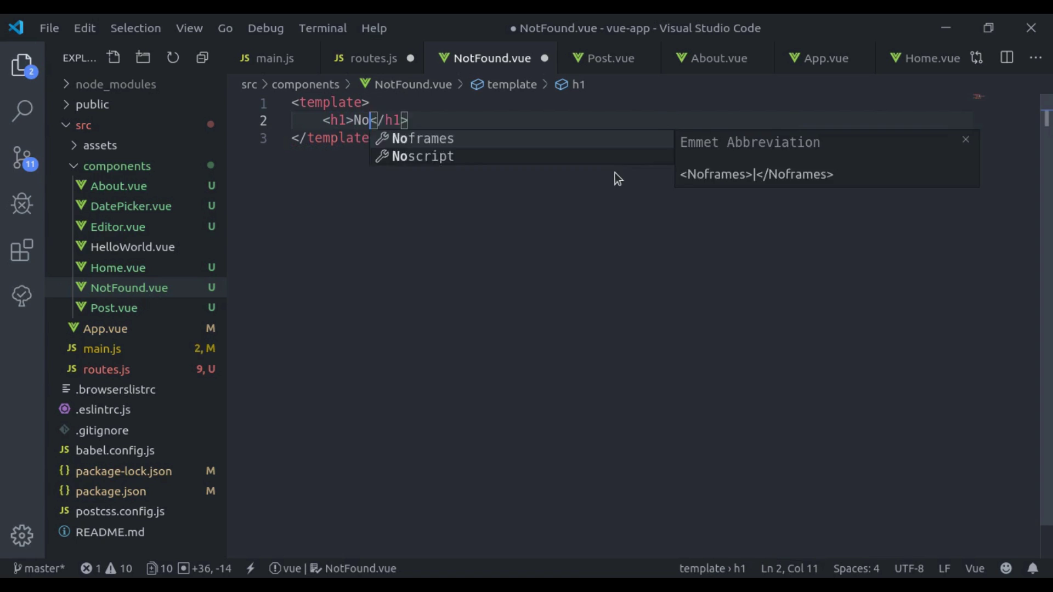
type("t found")
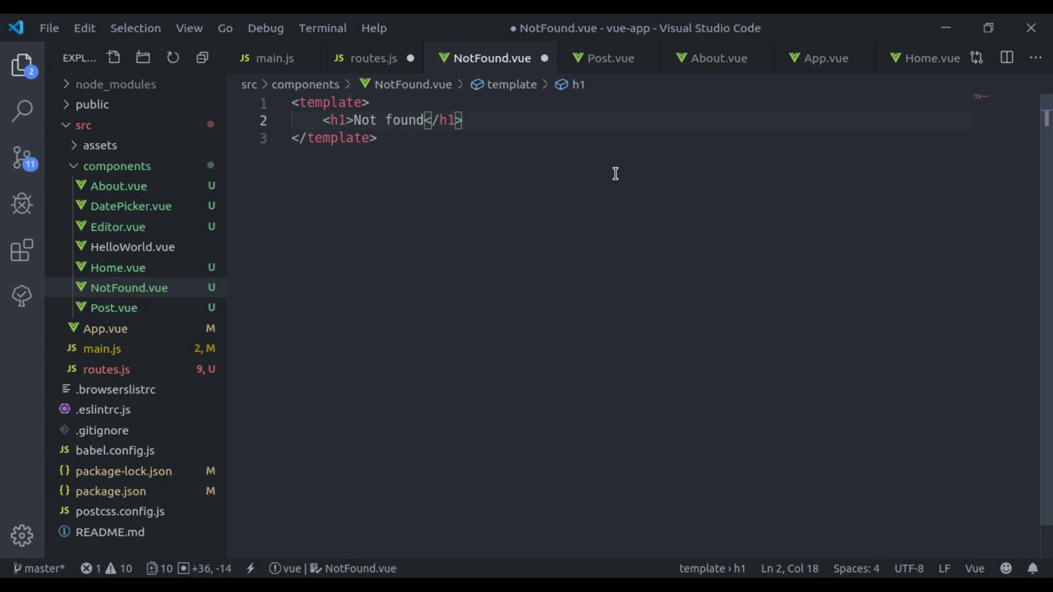
left_click(615, 174)
key("Return")
key("Return")
type("<scr")
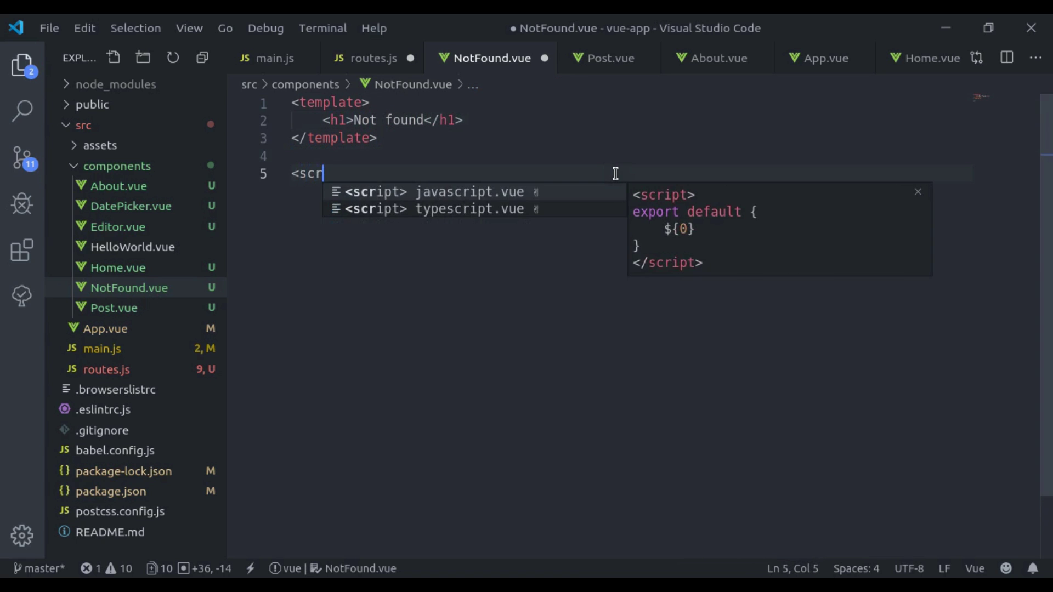
key("Return")
key("ctrl+s")
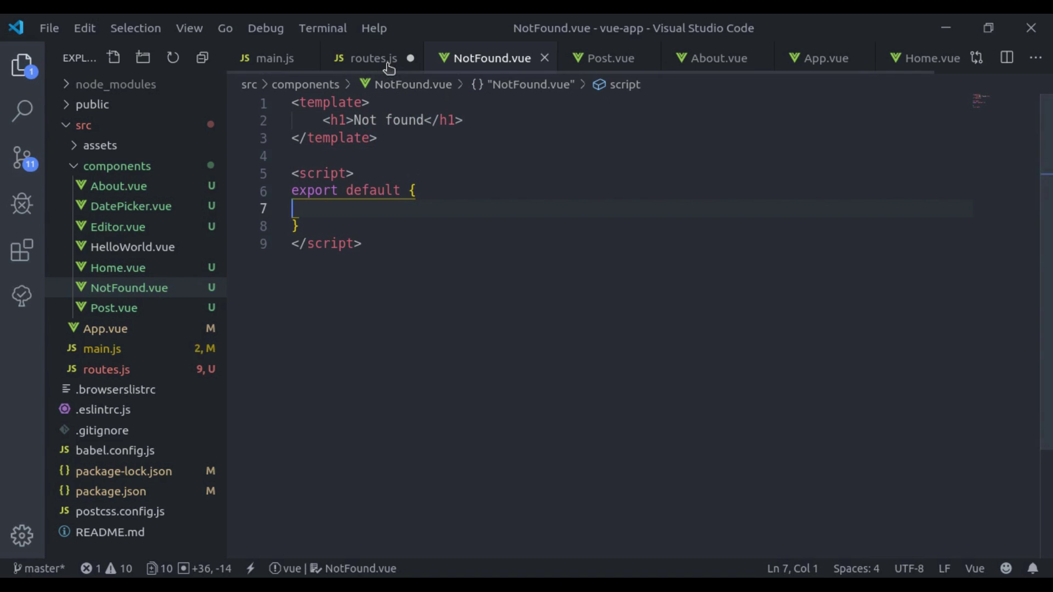
Add import NotFound from './components/NotFound.vue' to routes.js and save it
left_click(374, 58)
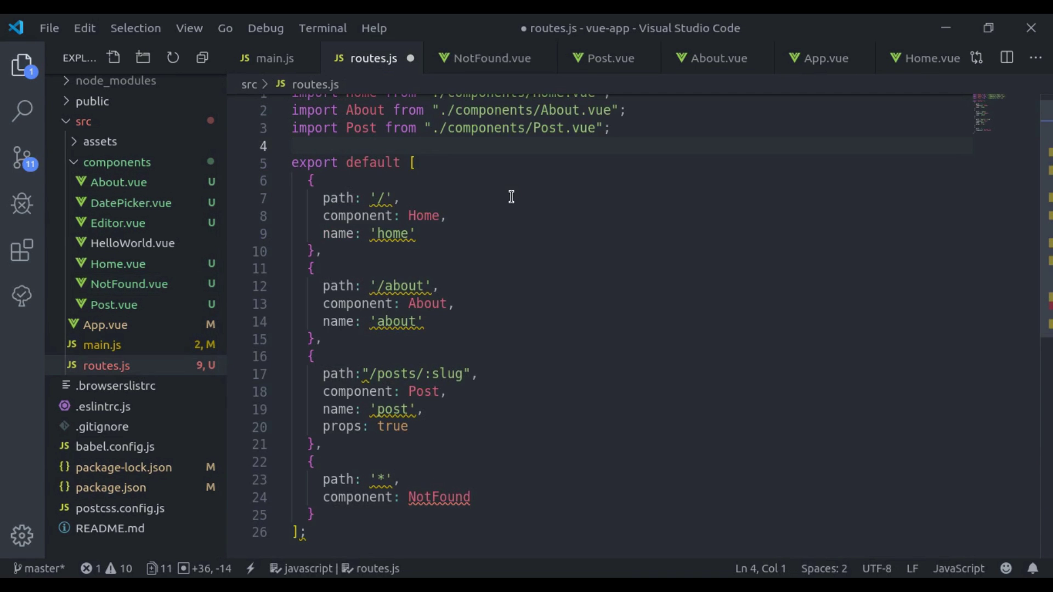
key("Return")
key("Up")
key("Up")
key("shift+alt+Down")
key("ctrl+Right")
key("ctrl+Right")
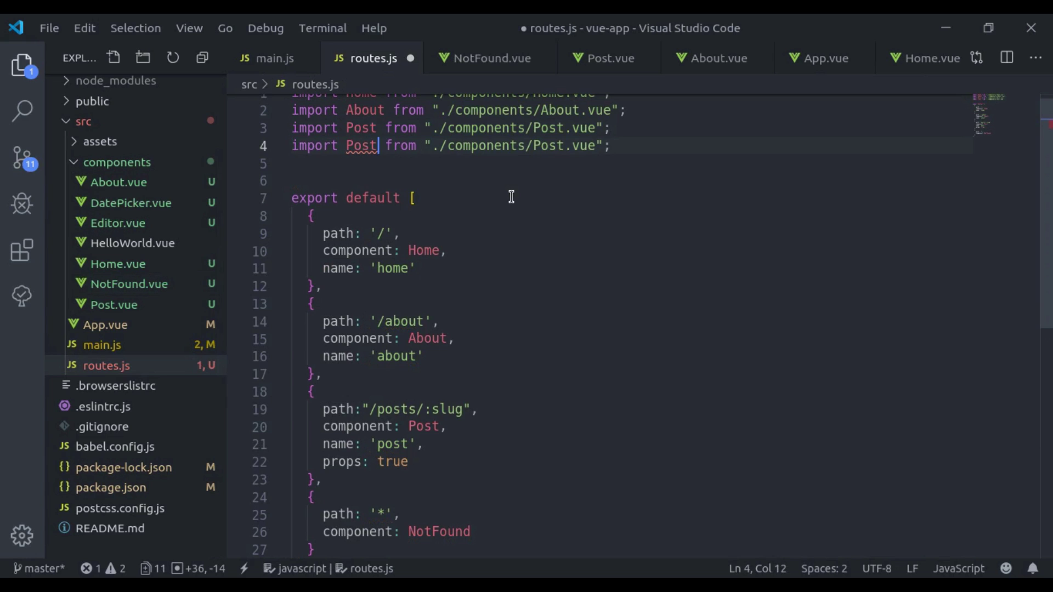
key("ctrl+shift+Left")
type("Not")
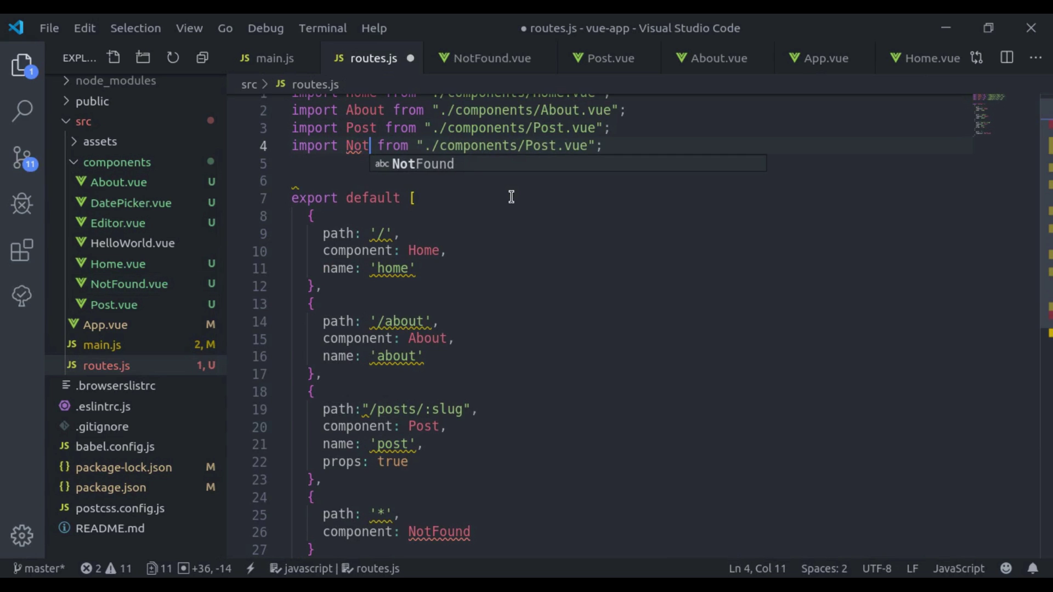
key("Return")
key("ctrl+shift+Left")
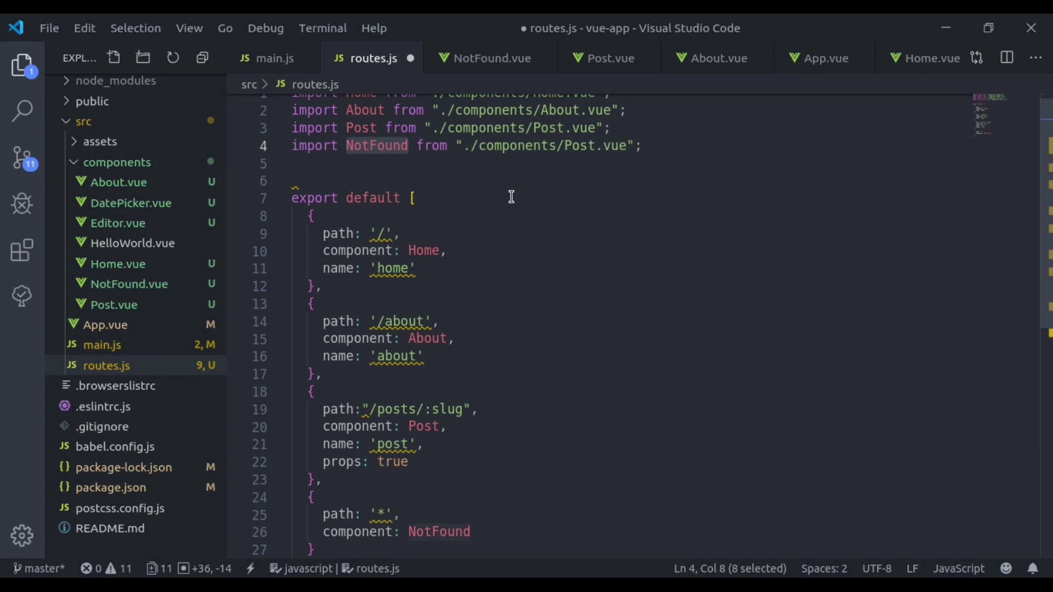
key("ctrl+c")
key("End")
key("Left")
key("Left")
key("Left")
key("ctrl+shift+Left")
key("ctrl+v")
key("ctrl+s")
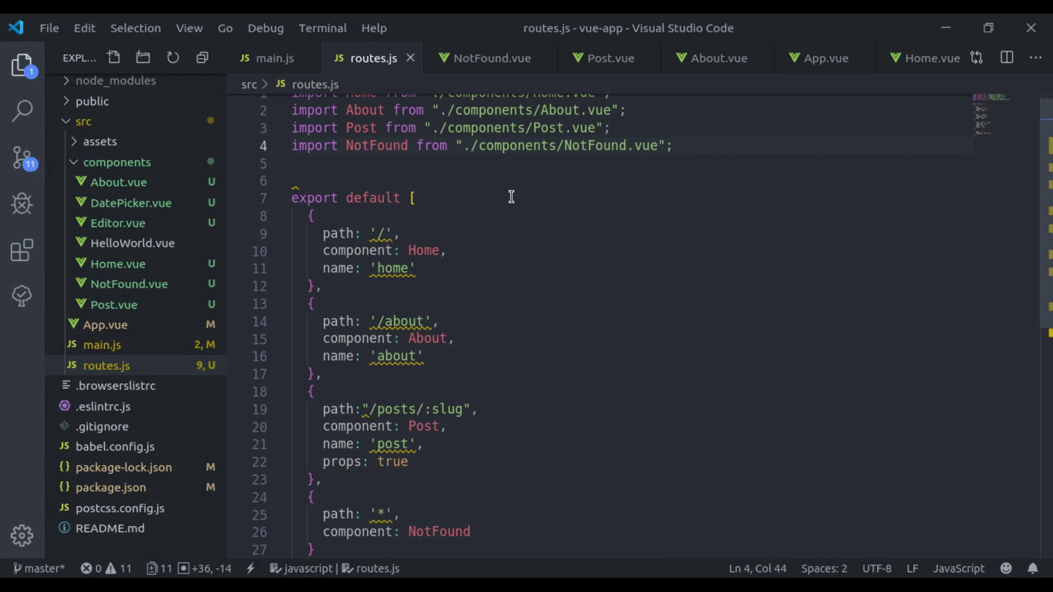
key("alt+Tab")
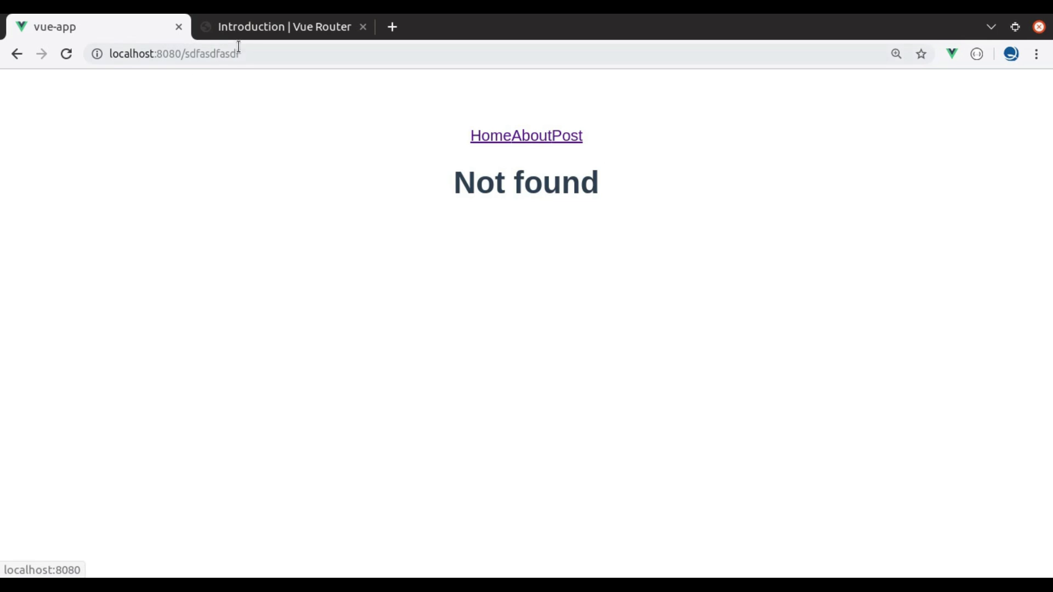
left_click(215, 54)
double_click(289, 54)
type("asdf")
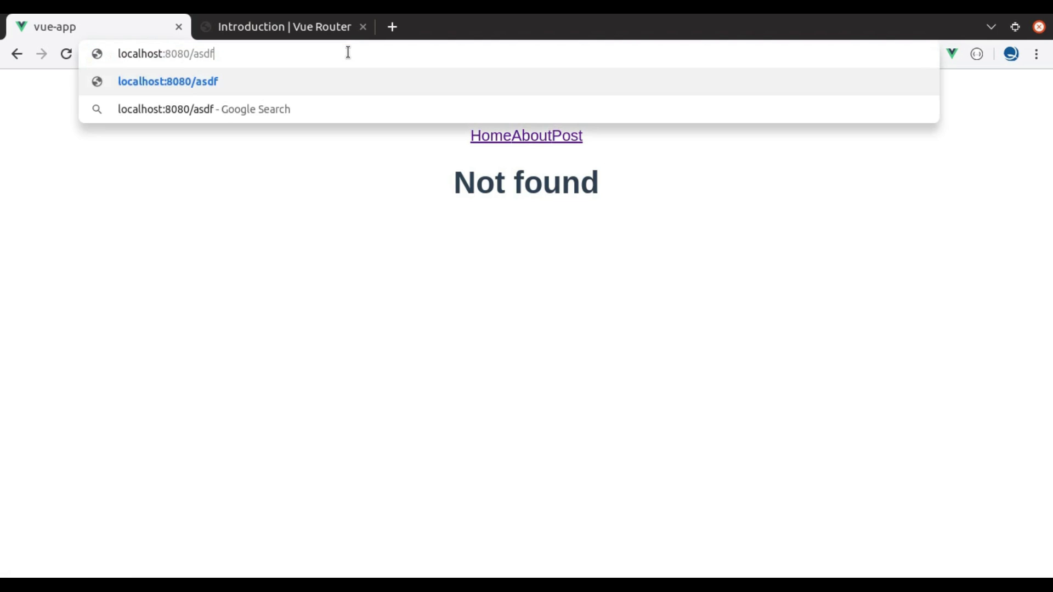
type("asdfasdf")
key("Return")
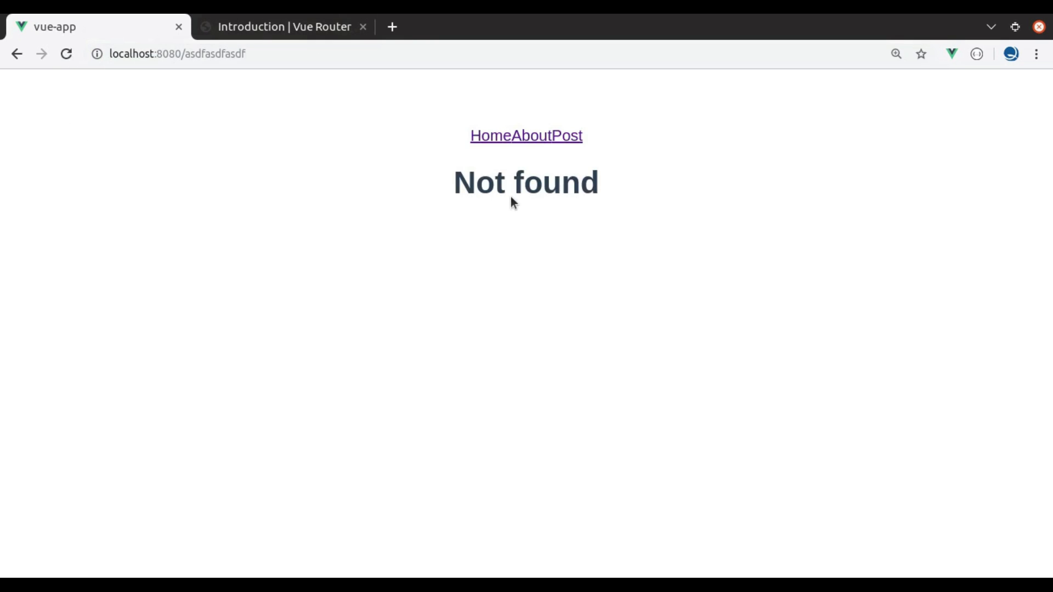
left_click(500, 137)
left_click(547, 135)
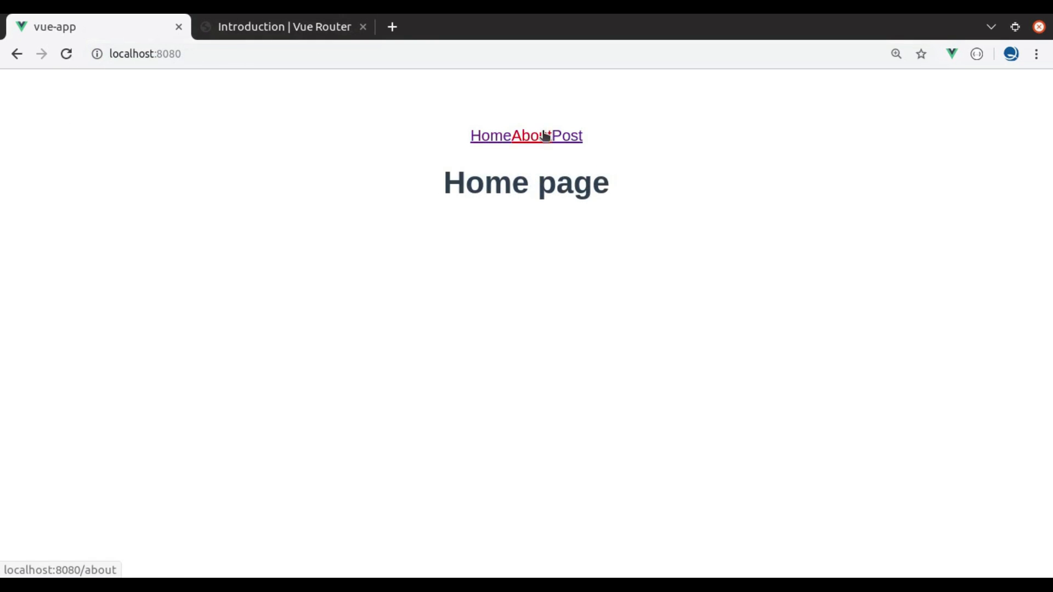
left_click(579, 137)
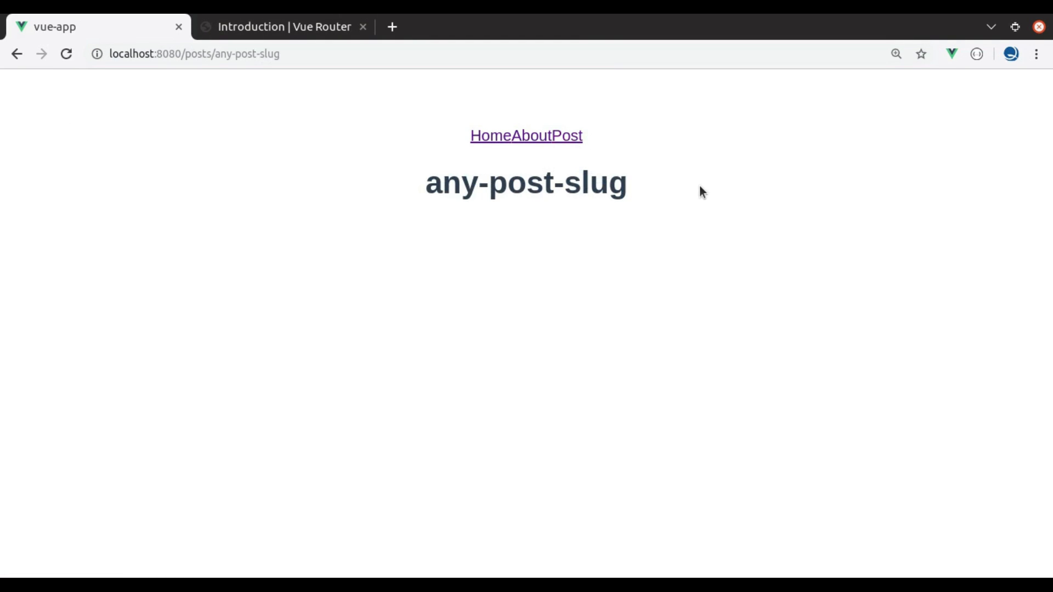
key("alt+Tab")
scroll(497, 350, "down", 2)
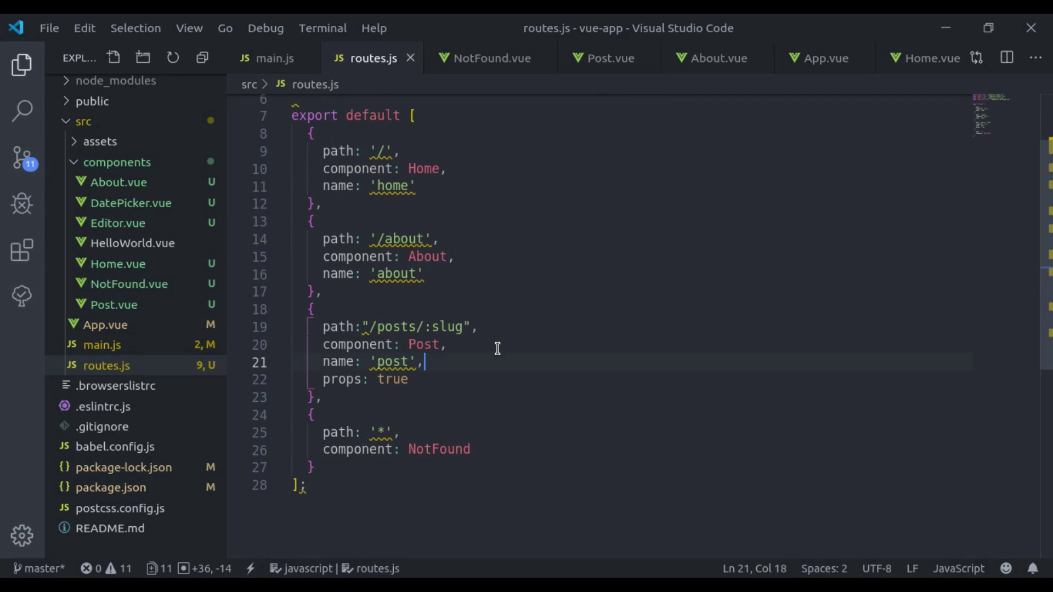